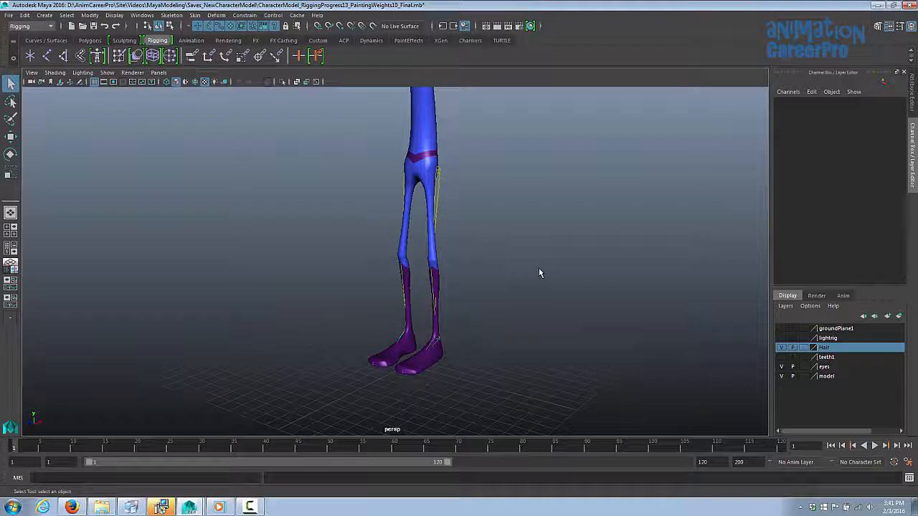
left_click_drag(538, 270, 559, 296, "alt")
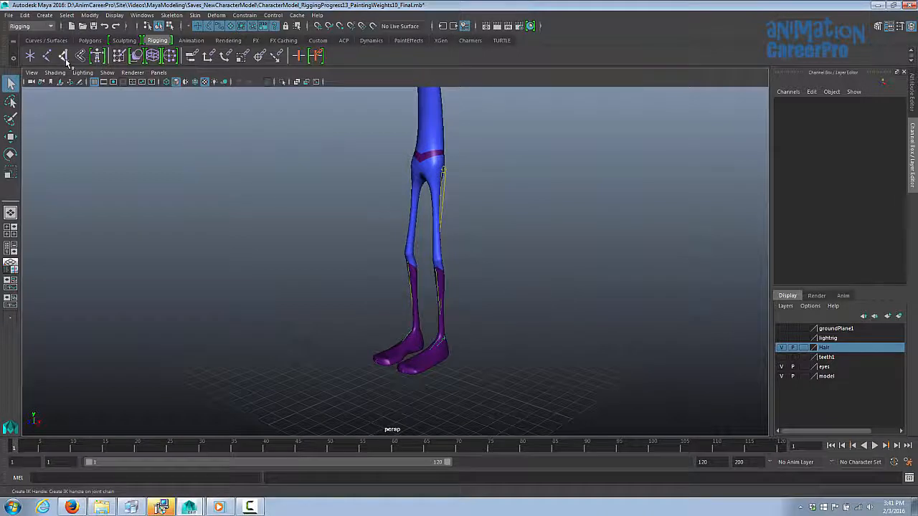
left_click(50, 27)
left_click(51, 26)
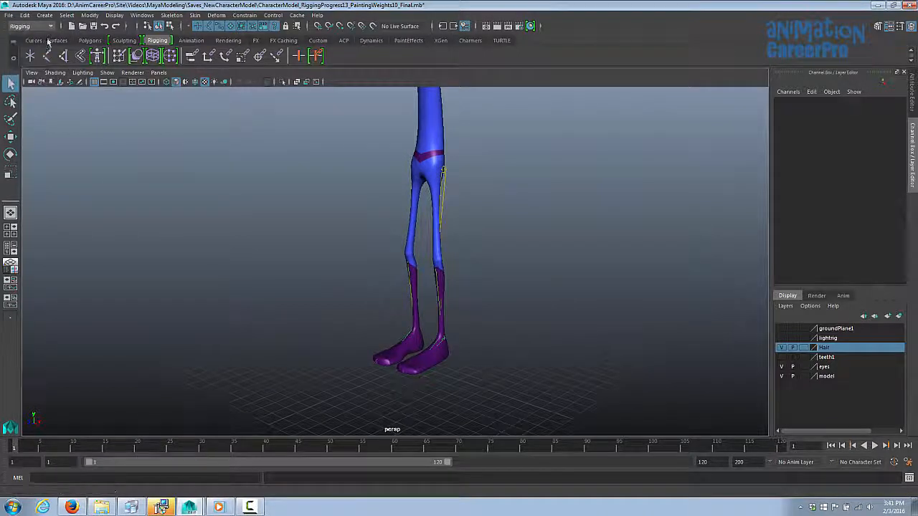
left_click(50, 26)
left_click(48, 49)
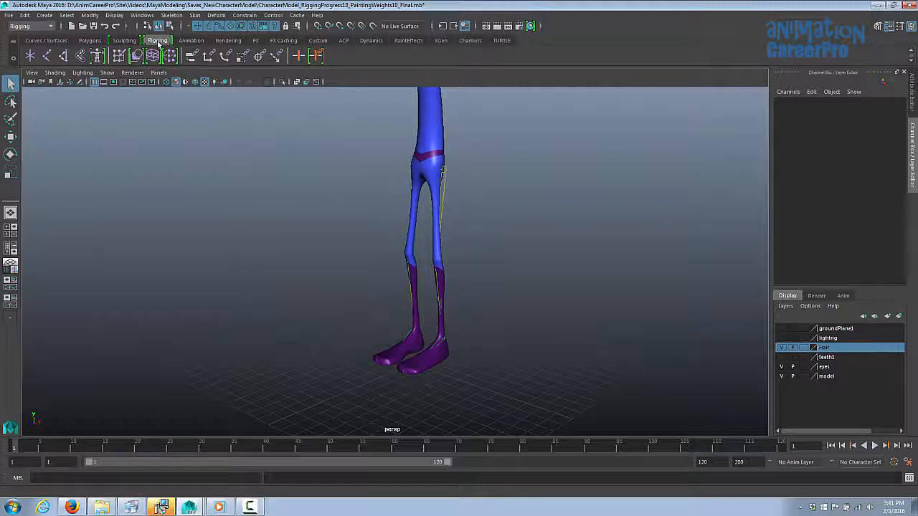
left_click(172, 15)
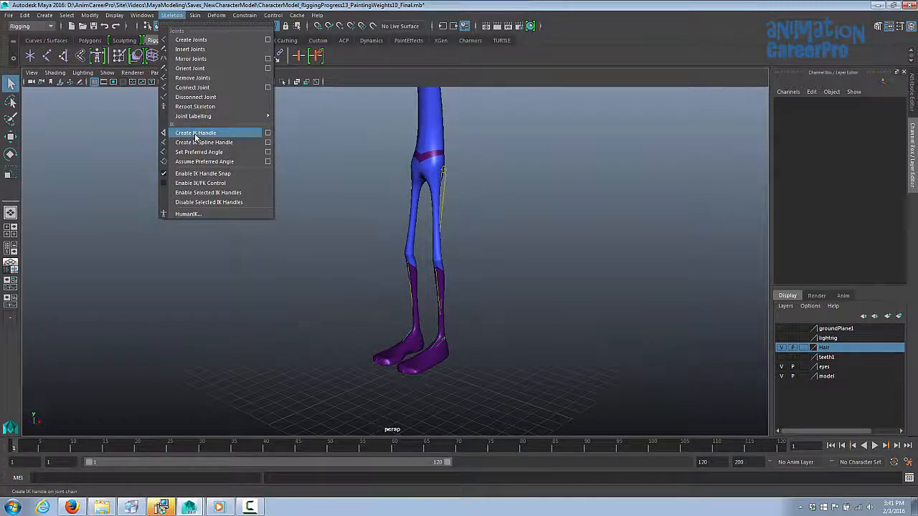
left_click(47, 58)
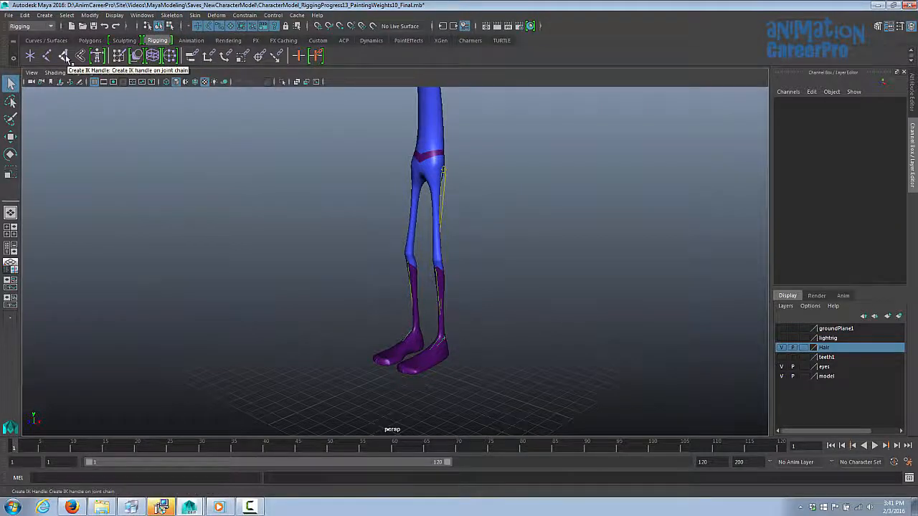
Step: Activate the IK Handle tool, show its settings and set the current solver to Rotate-Plane Solver
left_click(65, 59)
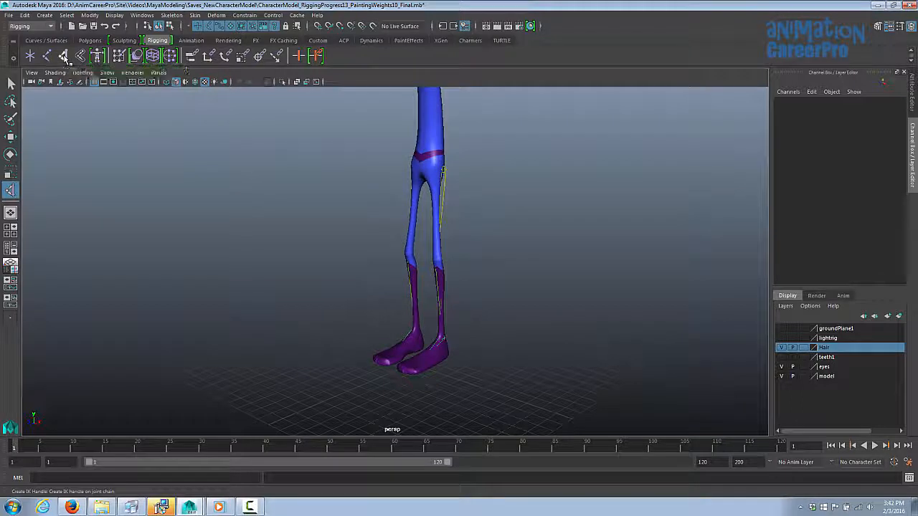
double_click(10, 189)
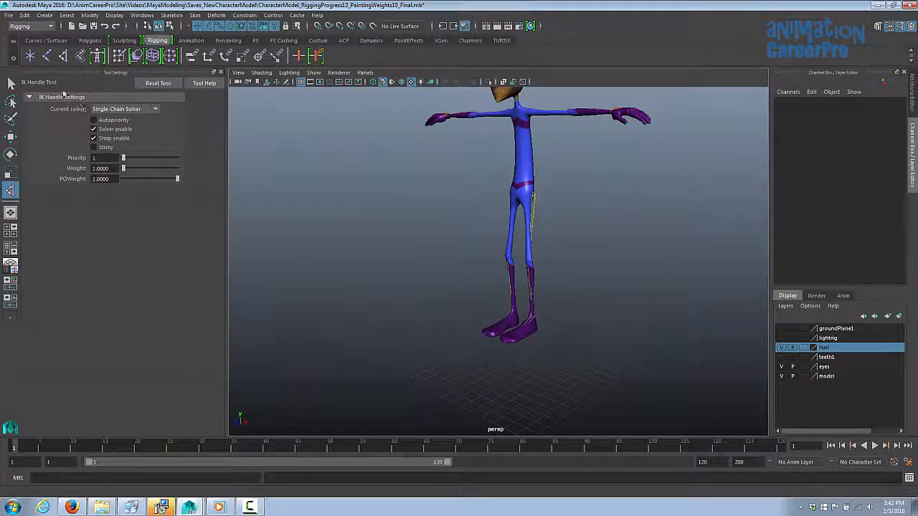
left_click_drag(589, 213, 547, 217, "alt")
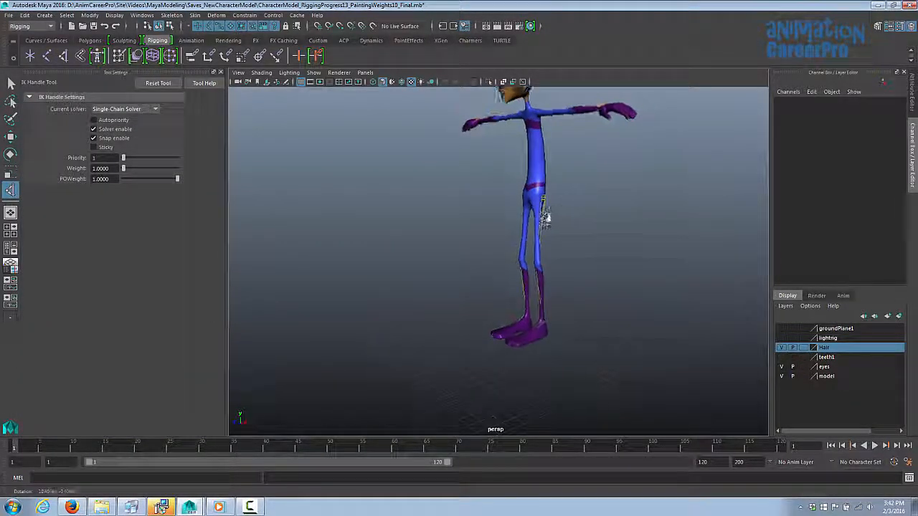
right_click_drag(547, 217, 569, 225, "alt")
middle_click_drag(572, 224, 508, 216, "alt")
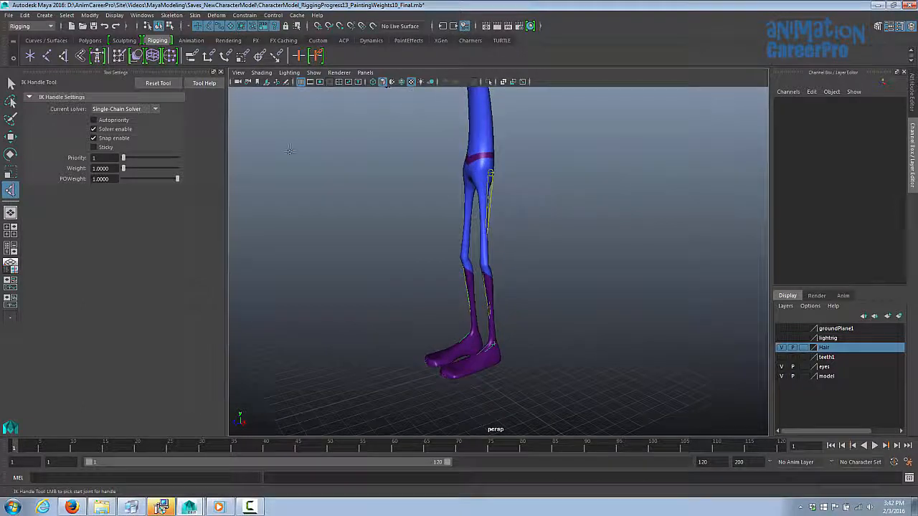
left_click(153, 109)
left_click(117, 129)
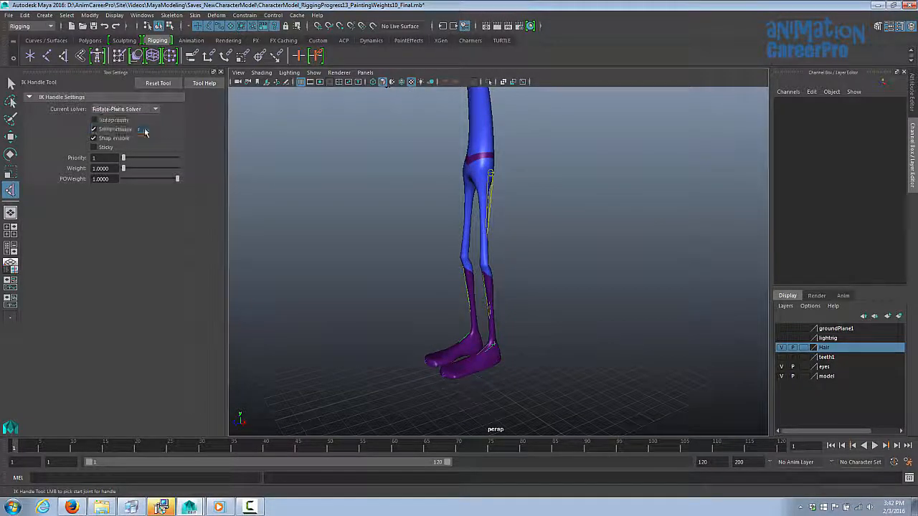
Step: Create a rotate-plane IK handle on the left leg from the hip joint to the ankle joint
left_click_drag(563, 193, 478, 195, "alt")
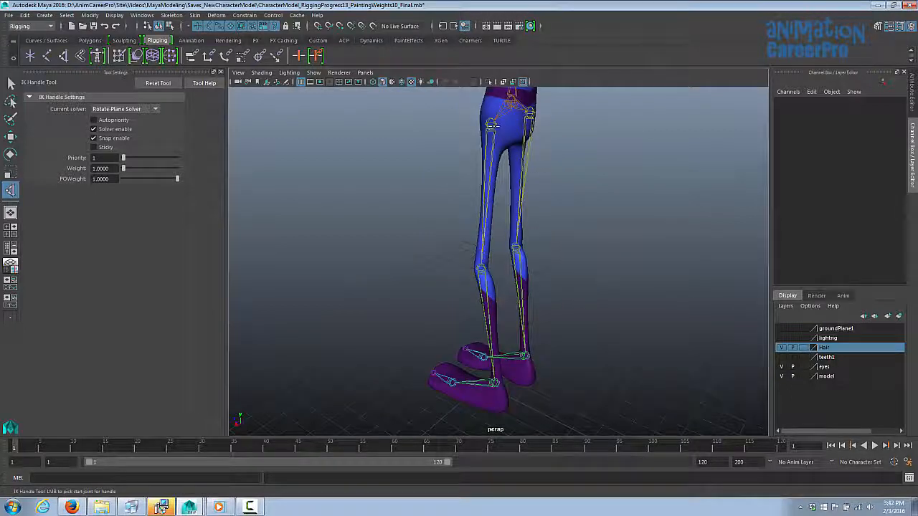
mouse_move(491, 125)
left_mouse_down("alt")
mouse_move(502, 126)
mouse_move(493, 123)
left_mouse_up("alt")
left_click(492, 124)
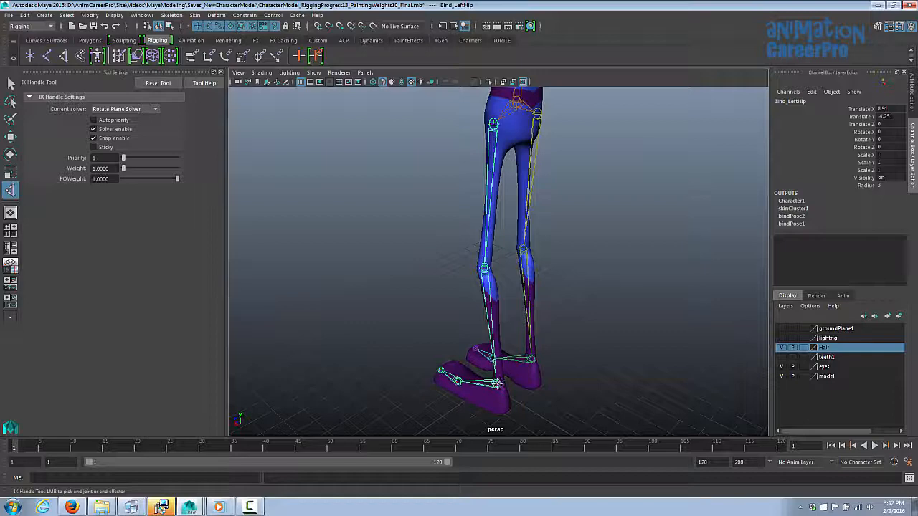
left_click(496, 383)
key("q")
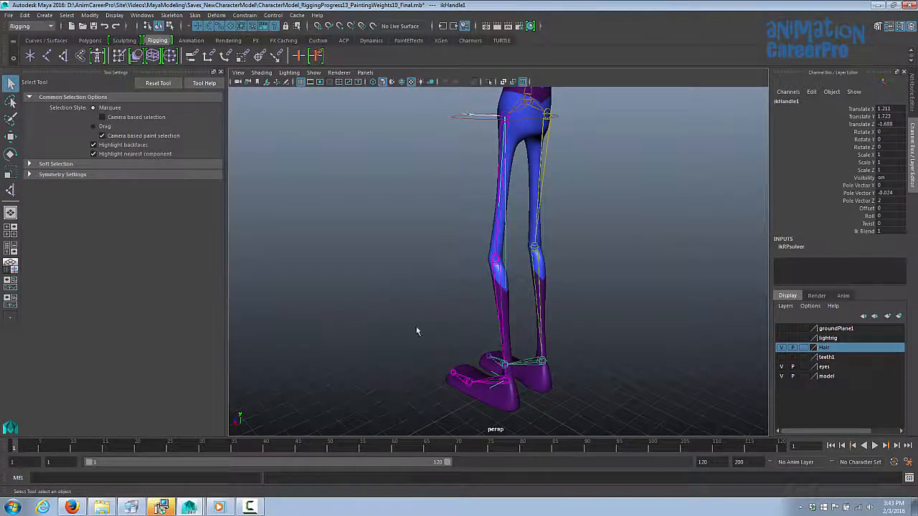
Step: Try moving the left leg's IK handle to test the leg, and undo the move
left_click_drag(417, 331, 497, 159, "alt")
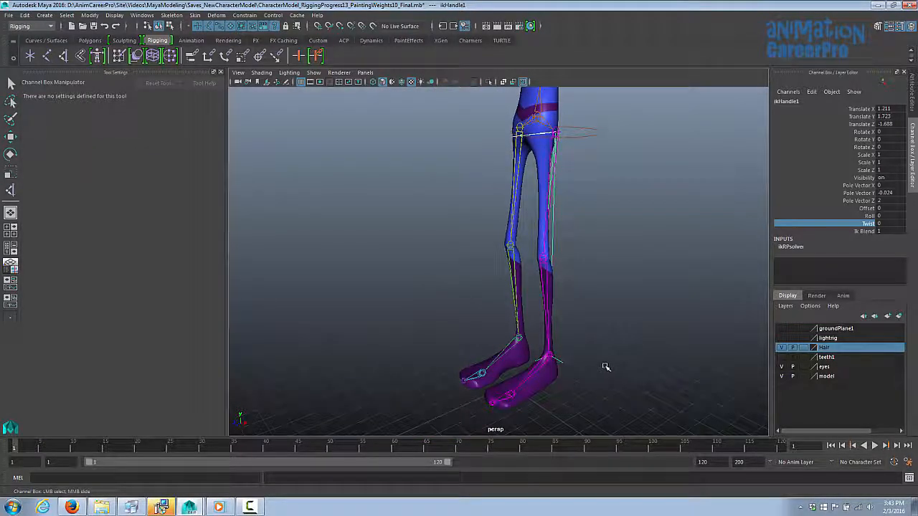
key("w")
left_click_drag(619, 334, 522, 185, "alt")
key("ctrl+z")
Step: Switch the IK Handle tool to Single-Chain Solver and create a handle from the left ankle joint to the ball joint
left_click_drag(519, 273, 547, 305, "alt")
middle_click_drag(542, 301, 522, 281, "alt")
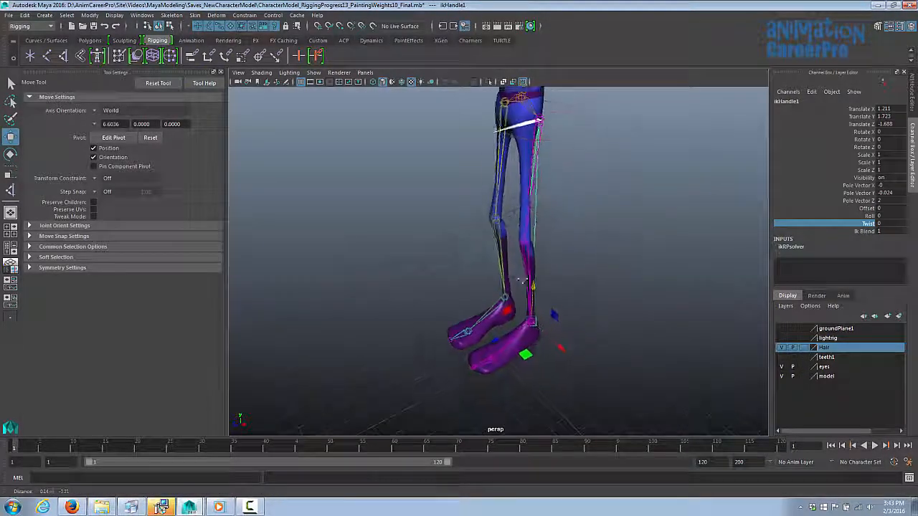
right_click_drag(522, 281, 610, 291, "alt")
left_click_drag(610, 291, 597, 264, "alt")
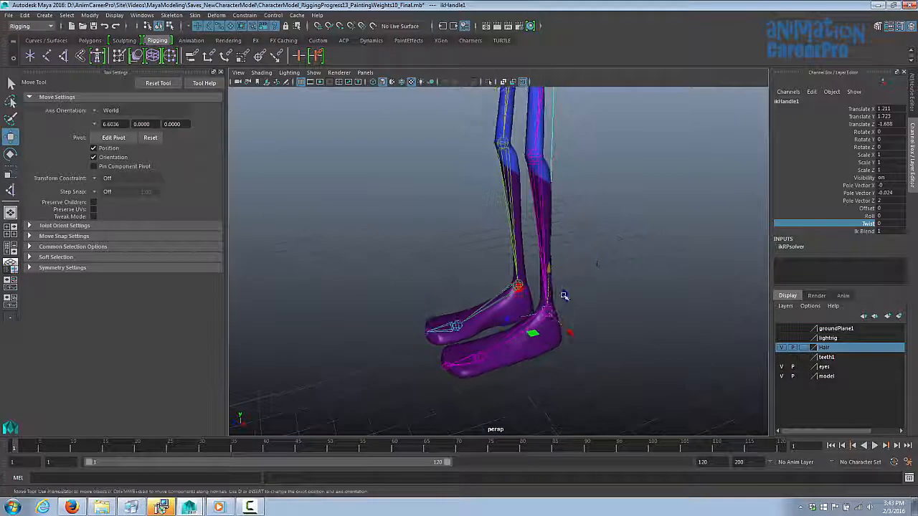
left_click(10, 190)
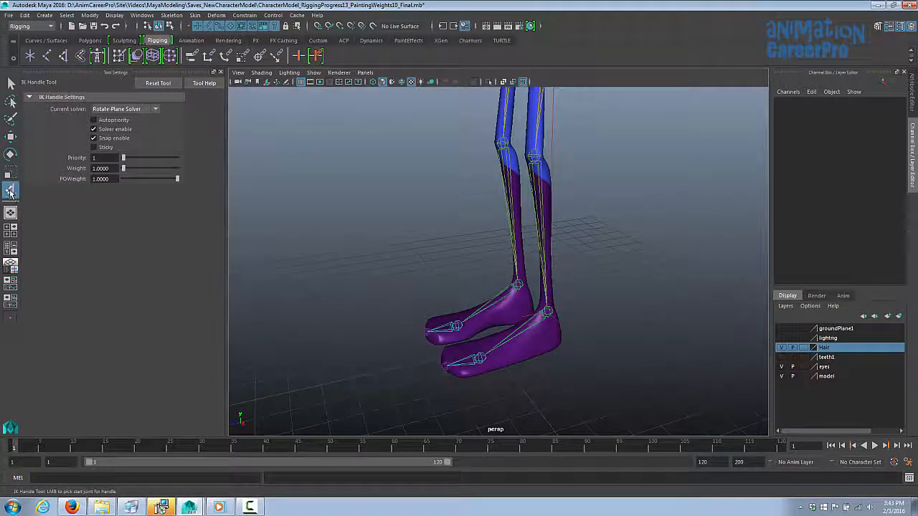
left_click(156, 110)
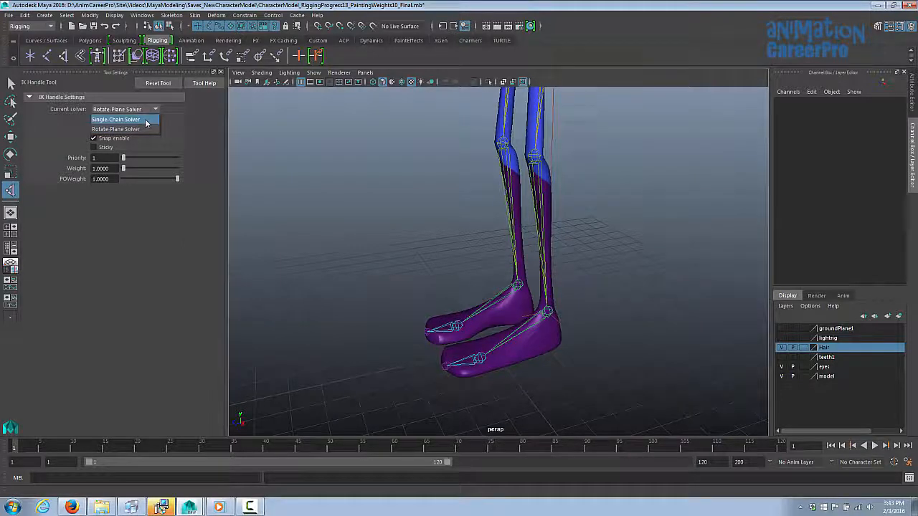
left_click(146, 122)
left_click_drag(543, 300, 569, 311, "alt")
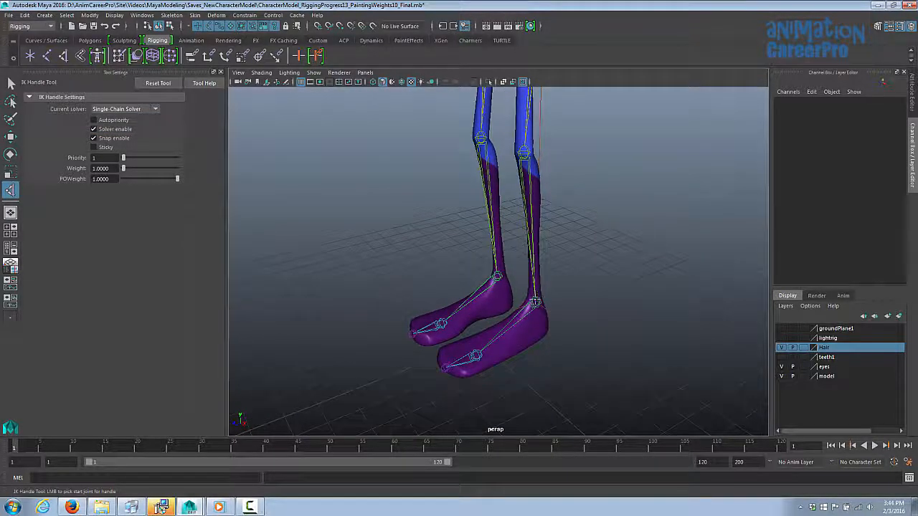
left_click(535, 302)
left_click(476, 356)
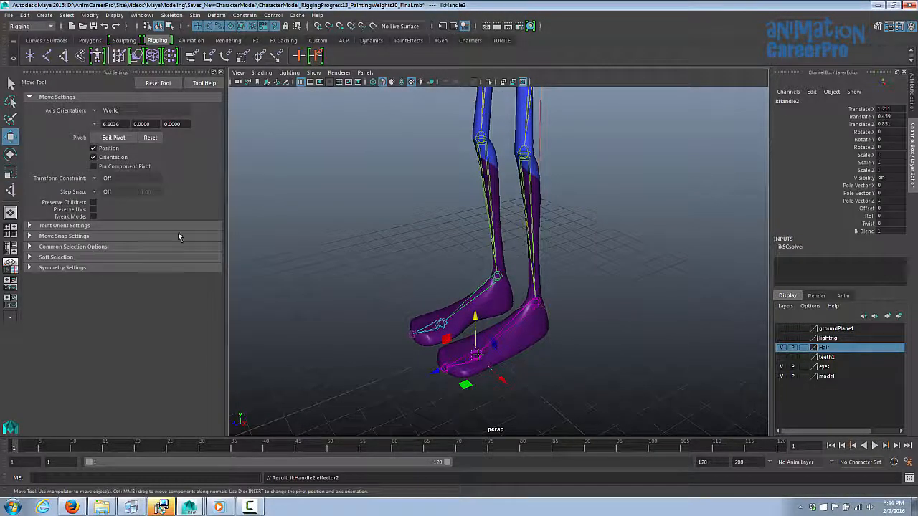
Step: Create another single-chain IK handle on the left foot from the ball joint to the toe joint
left_click(12, 190)
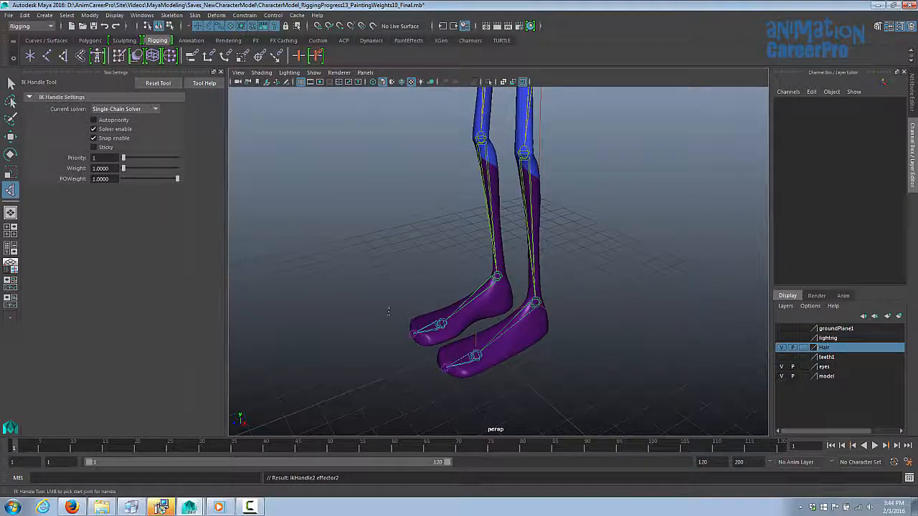
left_click_drag(438, 318, 498, 273, "alt")
left_click(513, 306)
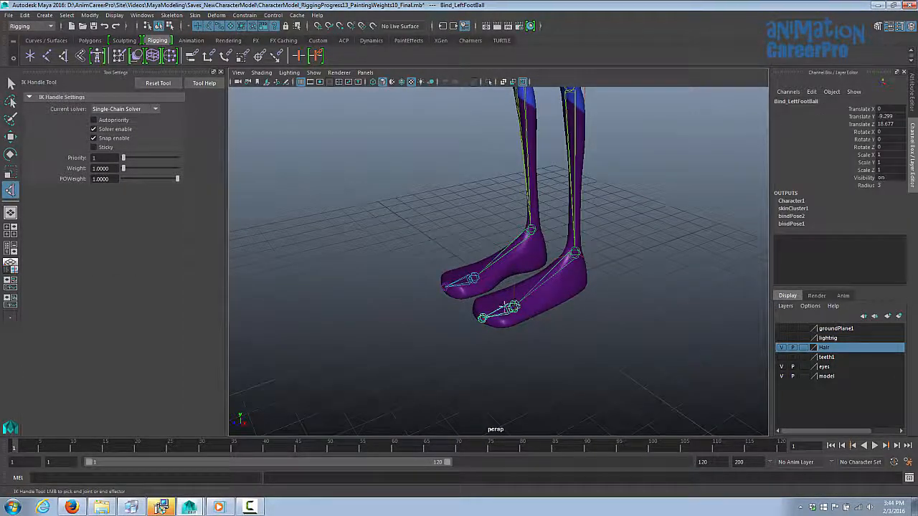
left_click(482, 318)
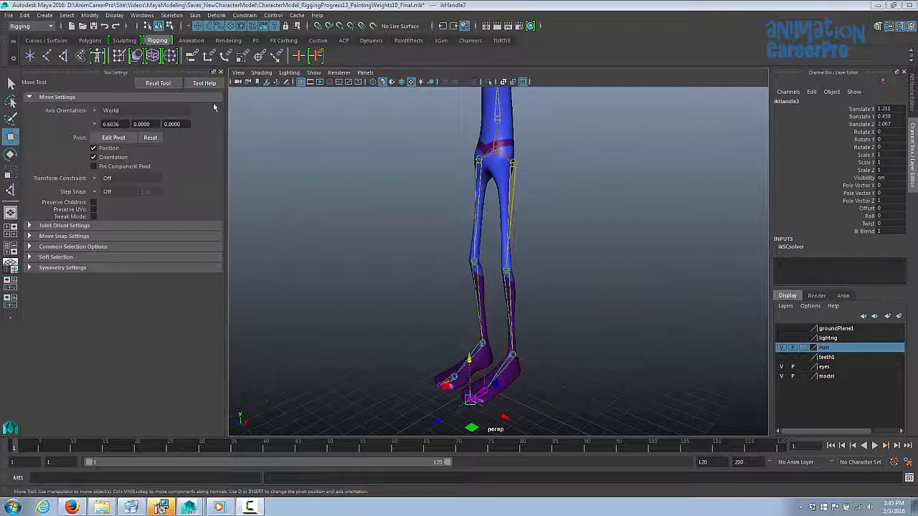
Step: Open the Hypergraph hierarchy and rename ikHandle1 at the left ankle as Ankle_IK
left_click(142, 16)
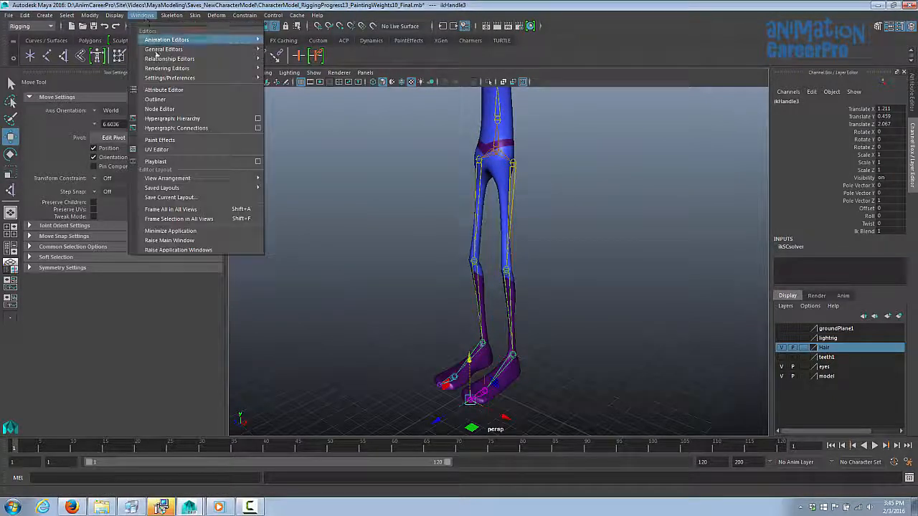
left_click(174, 118)
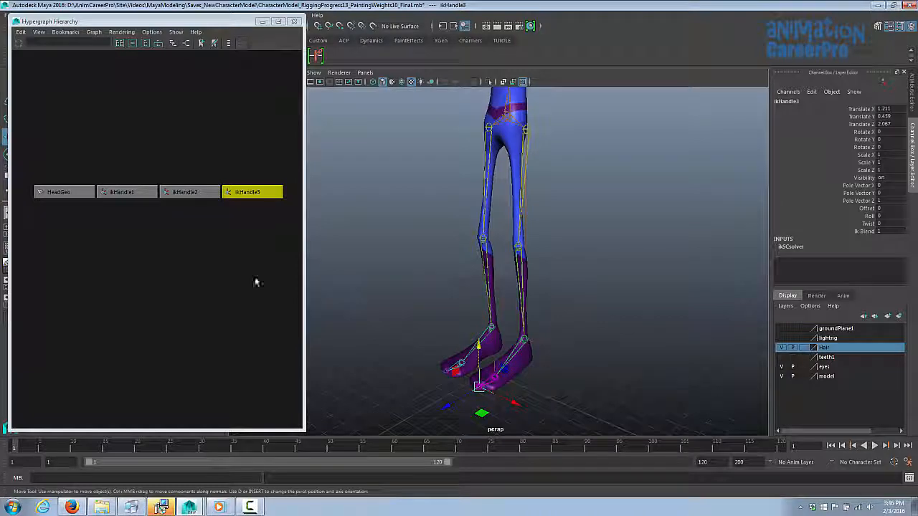
left_click(78, 192)
left_click(115, 192)
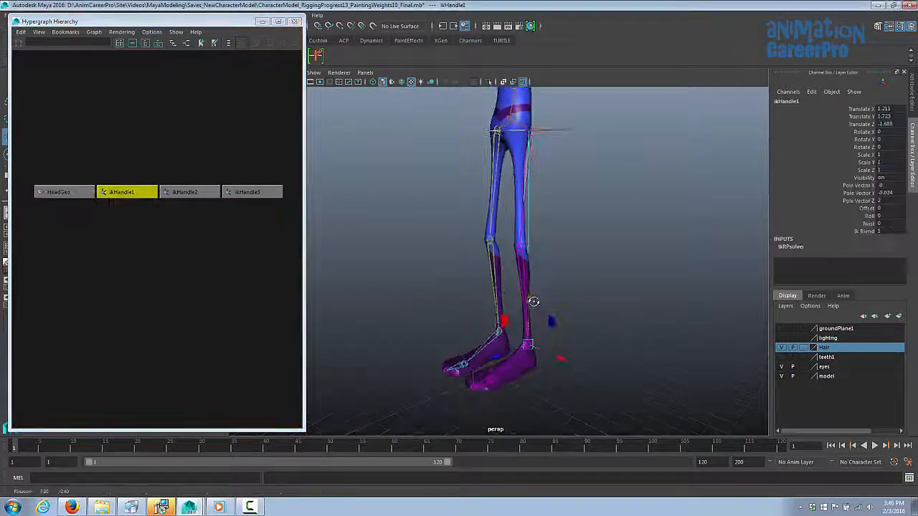
left_click(124, 173)
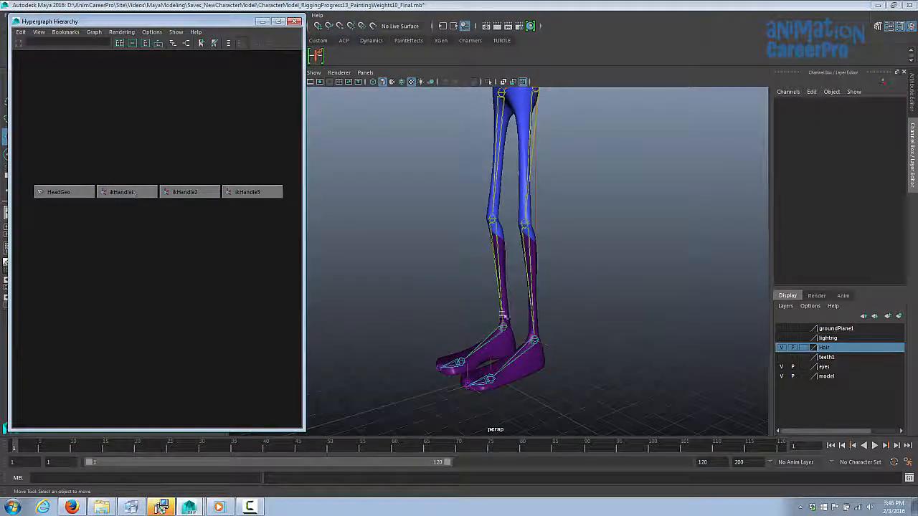
left_click(499, 318)
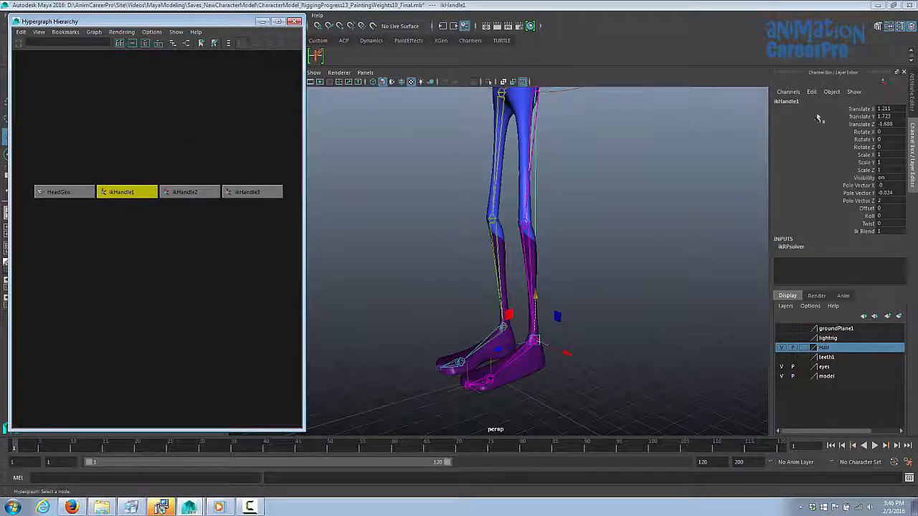
double_click(783, 101)
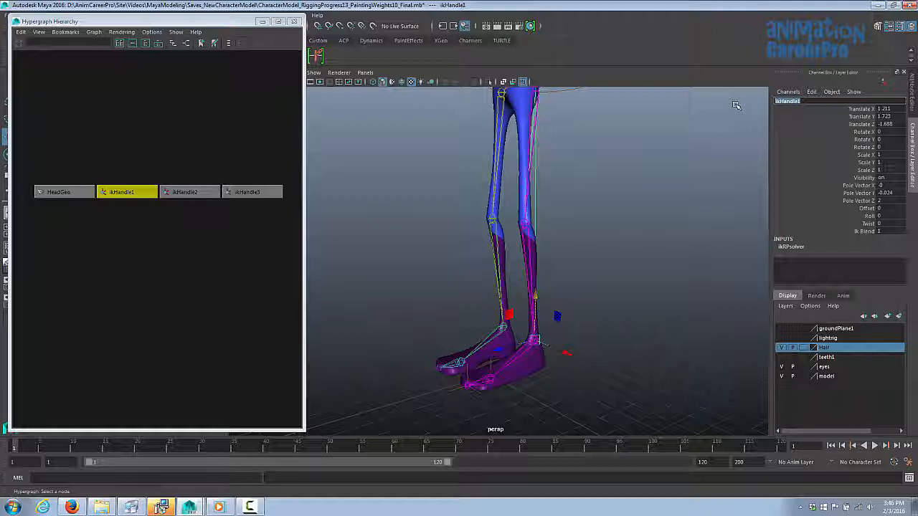
type("Ank")
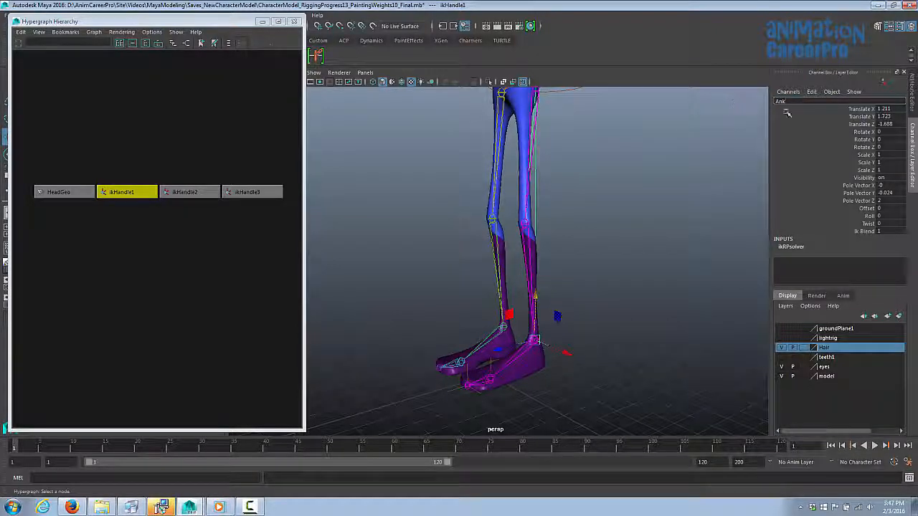
key("Return")
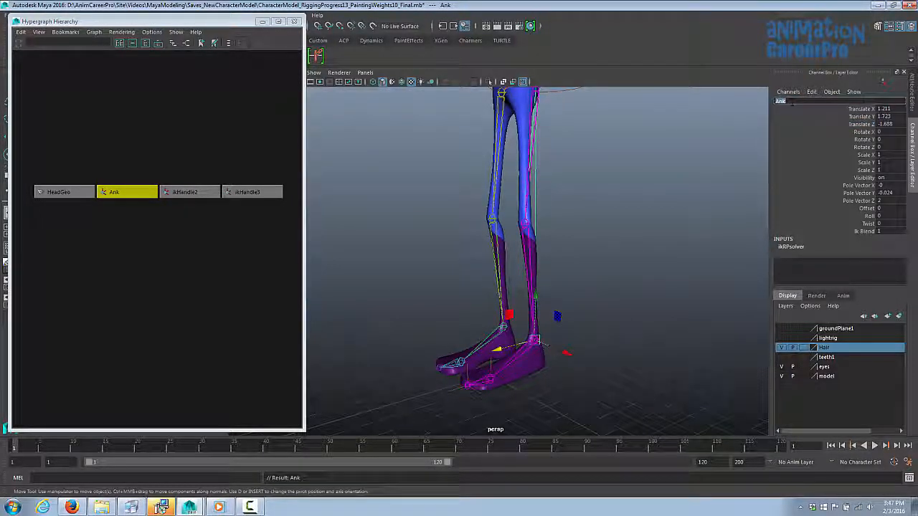
type("le_IK")
key("Return")
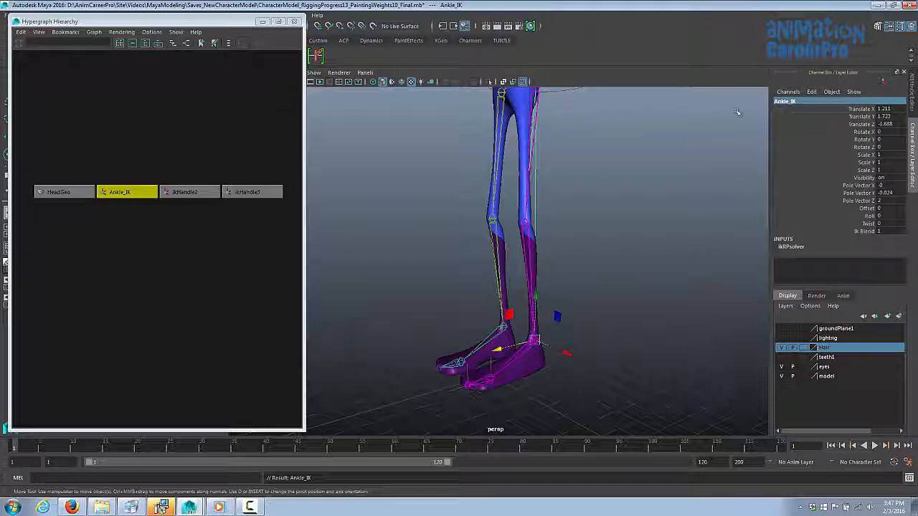
Step: Rename ikHandle2 at the ball of the left foot as Foot_ball_ik
left_click(185, 192)
double_click(788, 101)
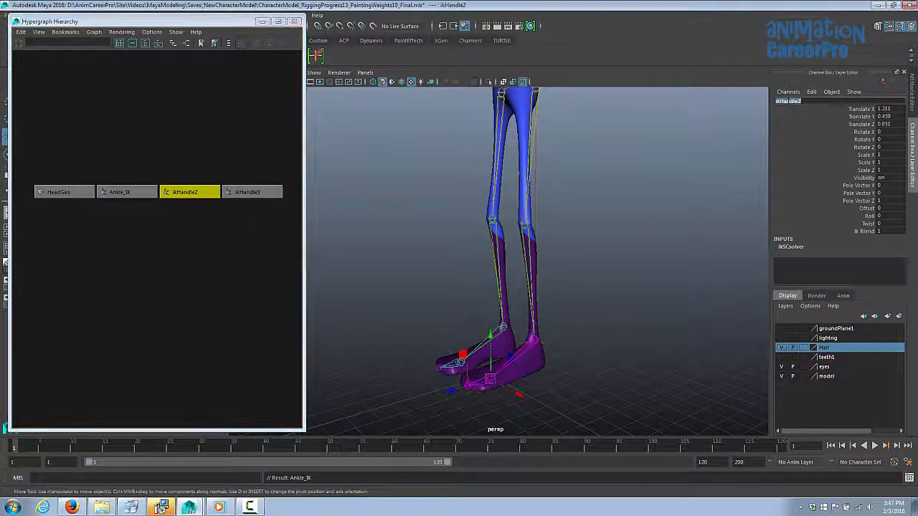
key("Return")
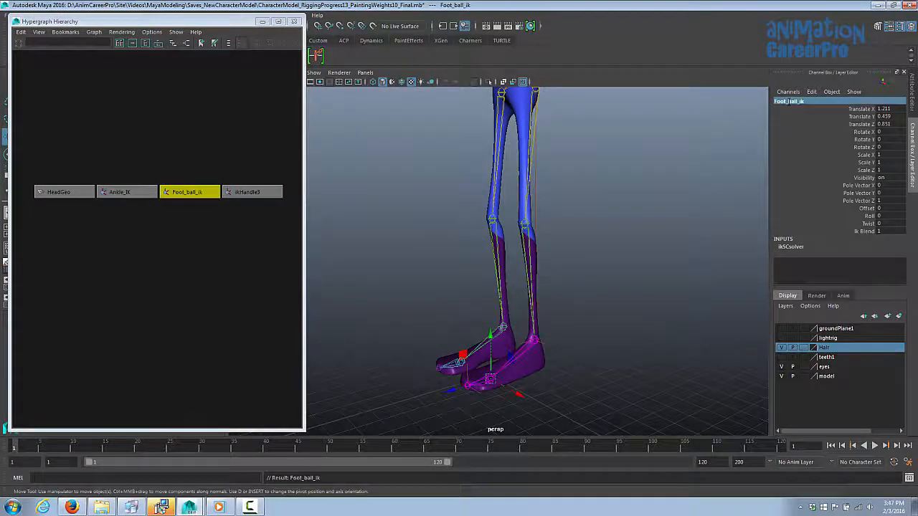
Step: Rename ikHandle3 at the toe of the left foot as toe_ik
left_click(251, 193)
double_click(785, 103)
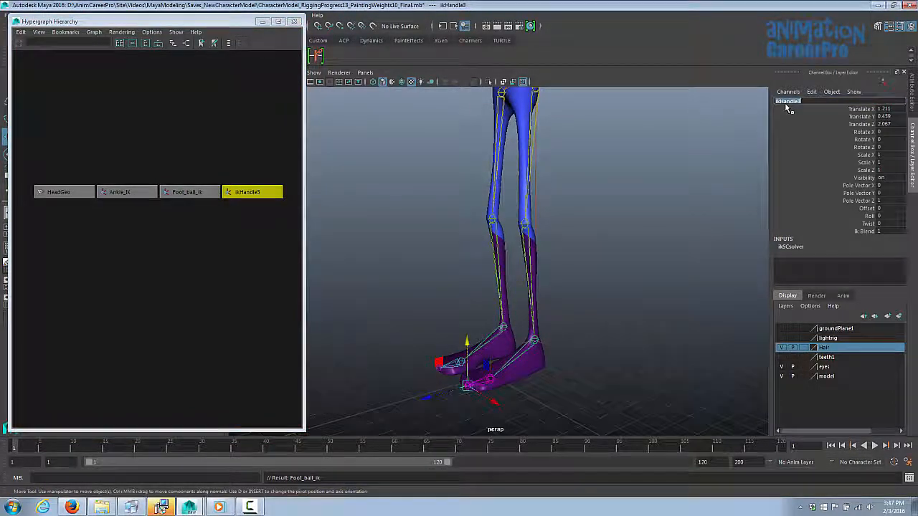
Step: Select Ankle_IK, Foot_ball_ik and toe_ik together, try moving them to test the left leg's bend, and undo the moves
left_click_drag(115, 148, 253, 230)
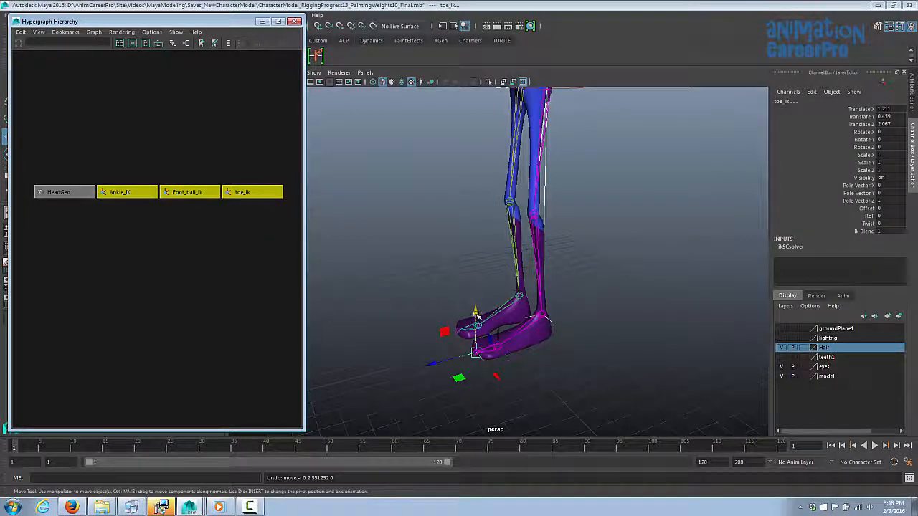
left_click_drag(475, 313, 482, 226)
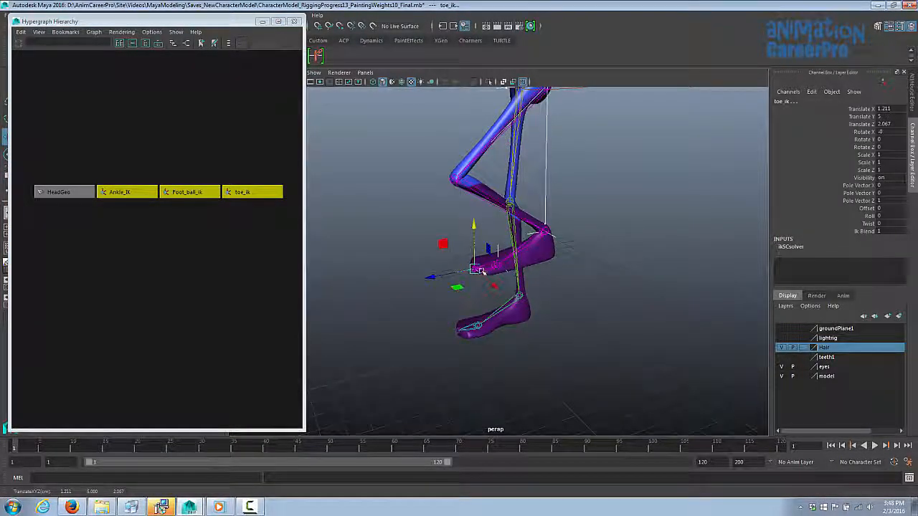
left_click_drag(478, 271, 444, 252)
key("ctrl+z")
key("ctrl+z")
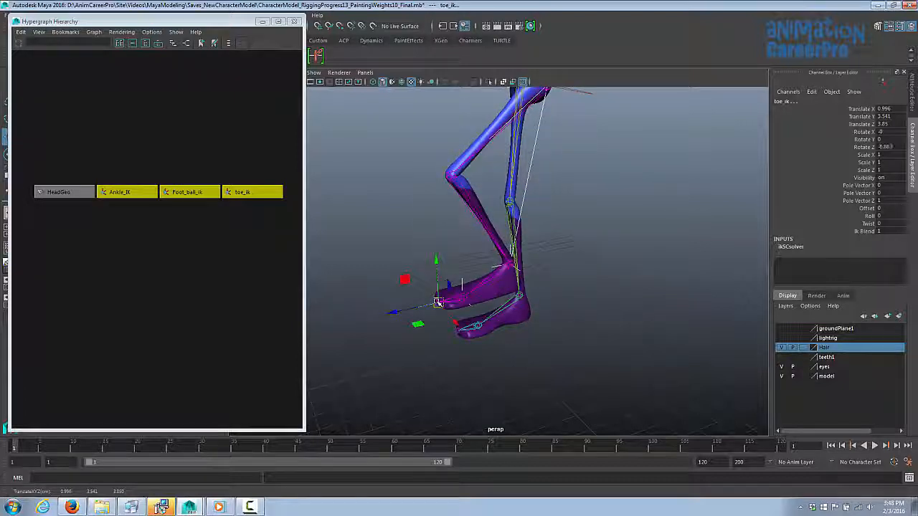
key("ctrl+z")
key("ctrl+z")
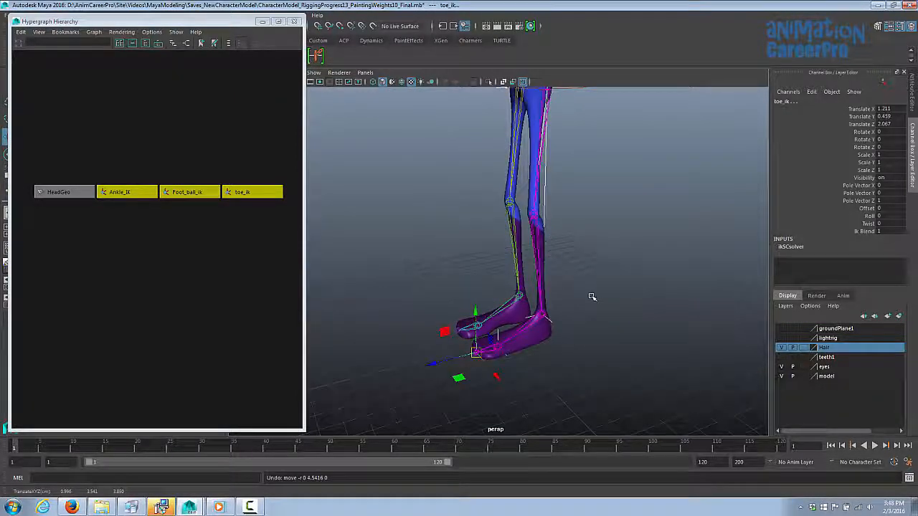
left_click(591, 296)
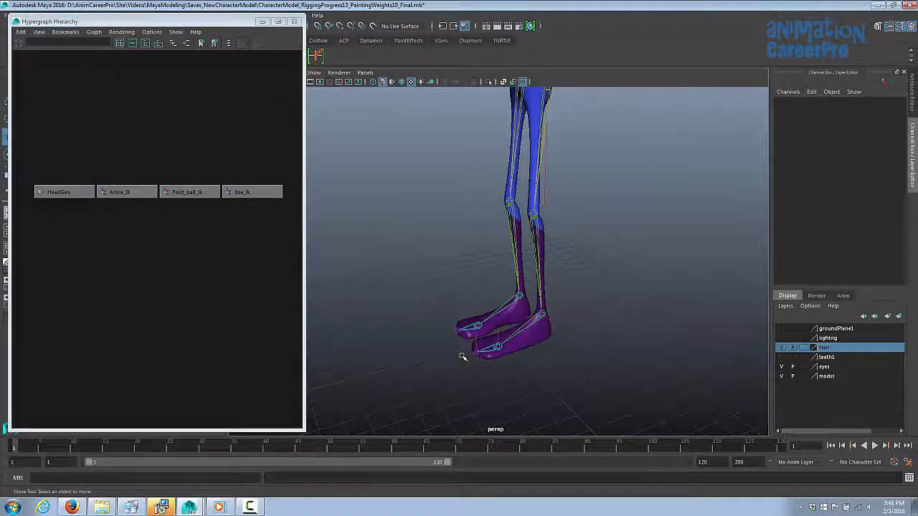
left_click(543, 316)
mouse_move(625, 302)
left_mouse_down("alt")
mouse_move(598, 303)
mouse_move(618, 311)
left_mouse_up("alt")
left_click(604, 306)
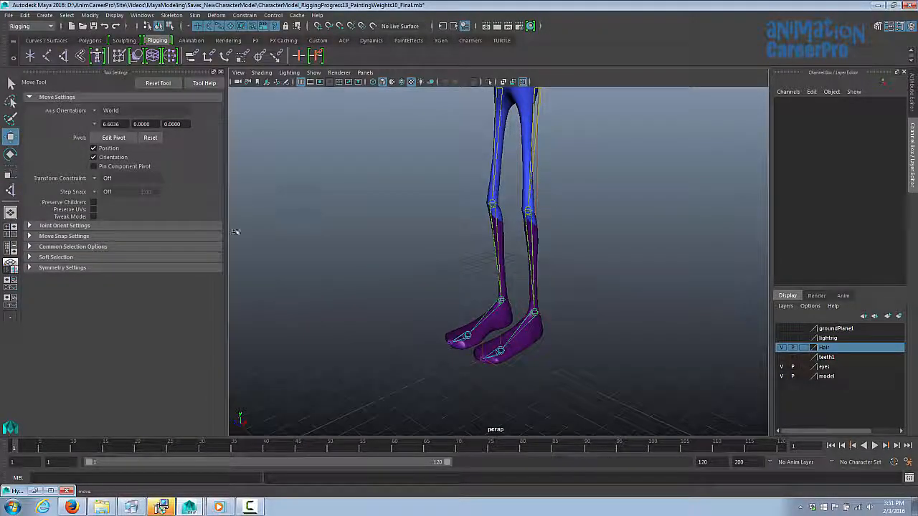
Step: Hide the tool settings, create a NURBS circle and move it next to the left foot
key("ctrl+shift+t")
mouse_move(501, 260)
left_mouse_down("alt")
mouse_move(530, 266)
mouse_move(510, 262)
left_mouse_up("alt")
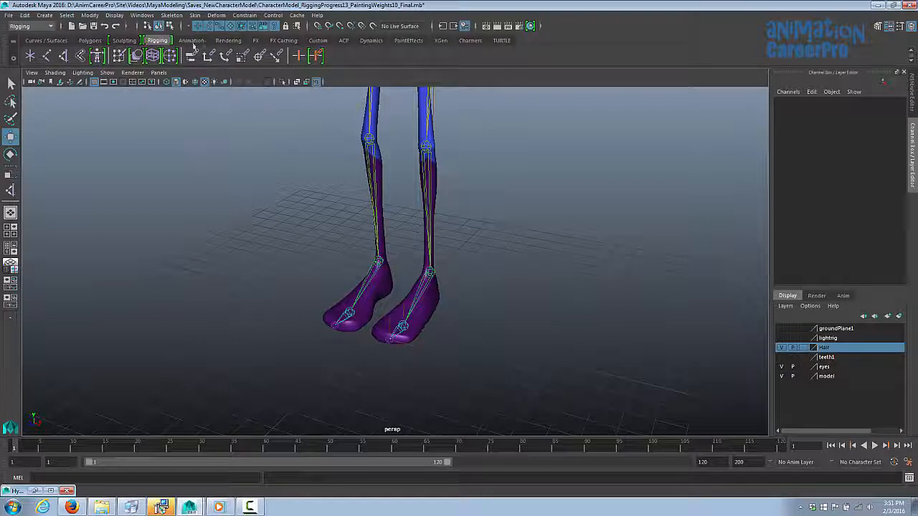
left_click(62, 41)
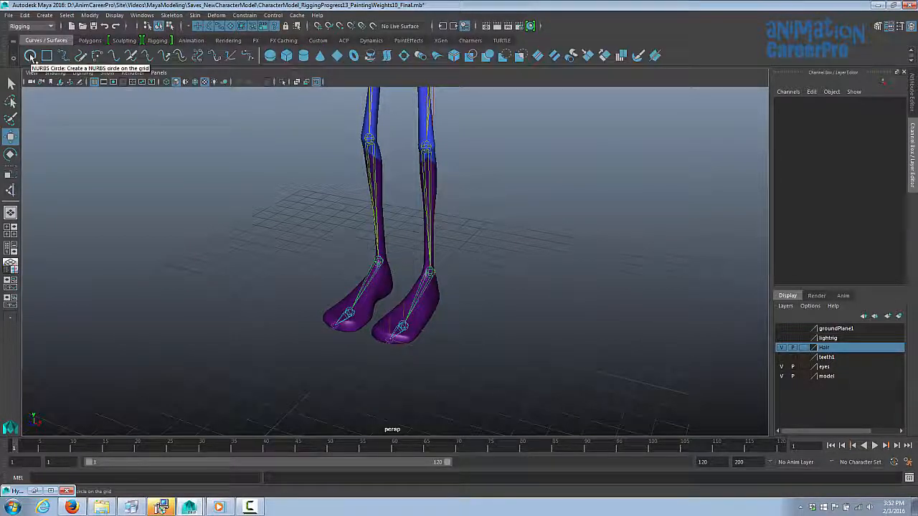
left_click(30, 55)
left_click_drag(440, 331, 510, 348)
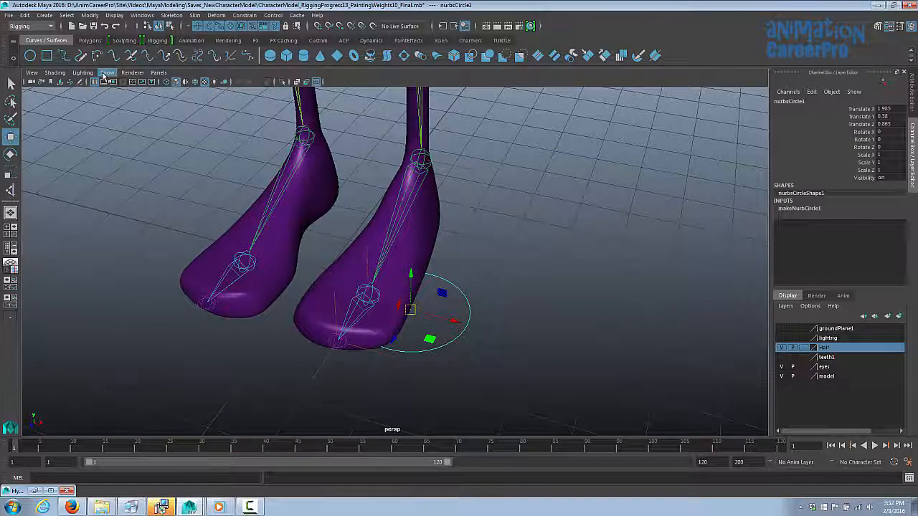
Step: With polygons hidden from the view, stretch the circle along the left foot's length and move it back to Translate Z -0.09
left_click(107, 72)
left_click(131, 164)
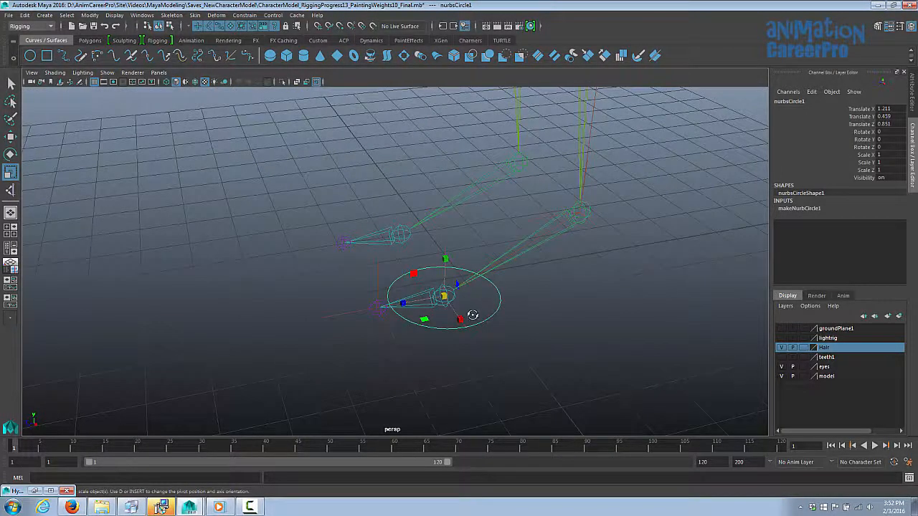
left_click_drag(472, 315, 504, 279, "alt")
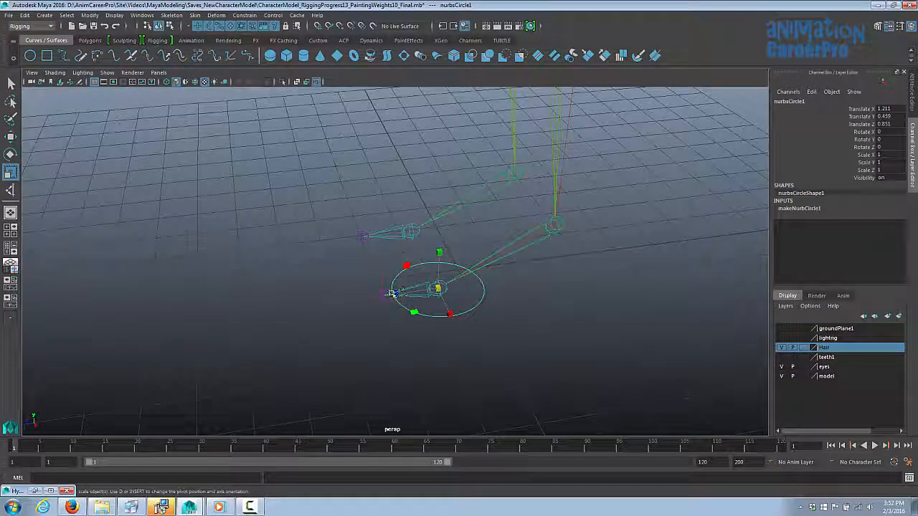
left_click_drag(398, 295, 313, 305)
key("w")
left_click_drag(441, 268, 483, 263)
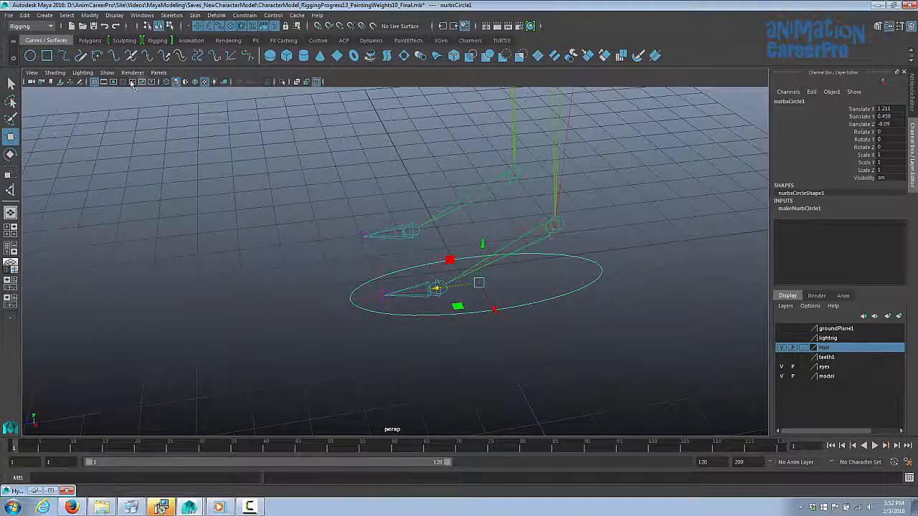
Step: Show the polygons again and move the circle outward beside the left foot to Translate X 3.187
left_click(107, 73)
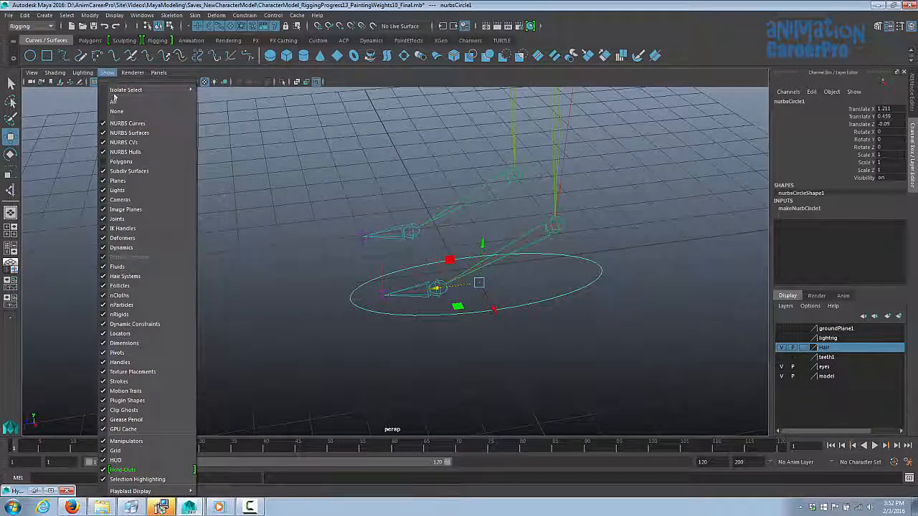
left_click(122, 162)
left_click_drag(483, 250, 520, 258, "alt")
left_click_drag(418, 252, 549, 266)
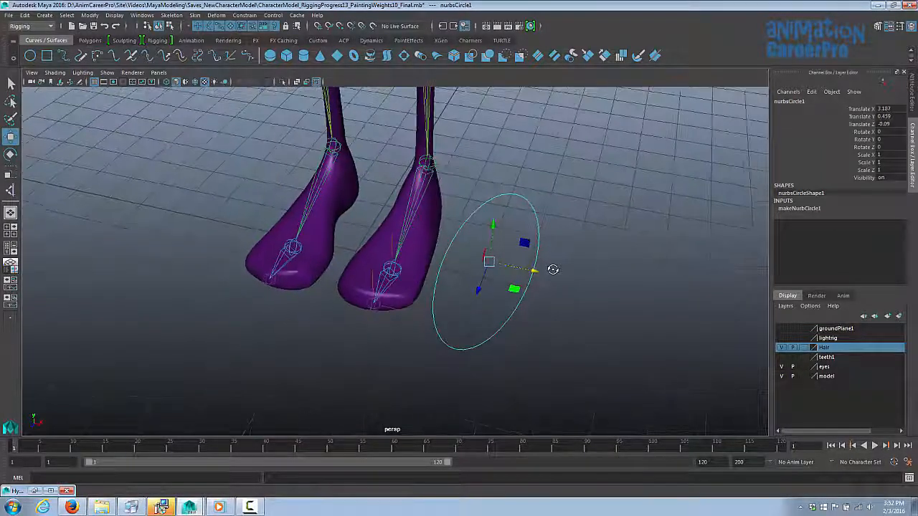
right_click(540, 251)
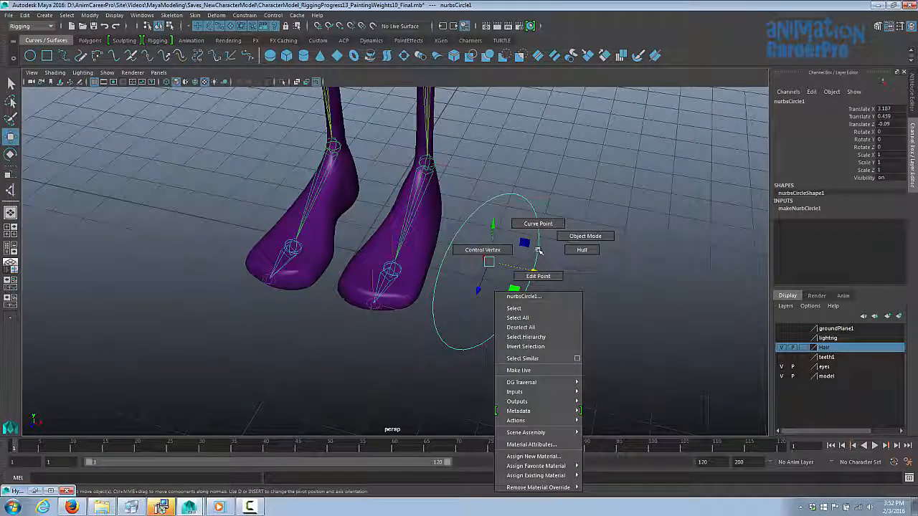
right_click_drag(539, 251, 527, 258)
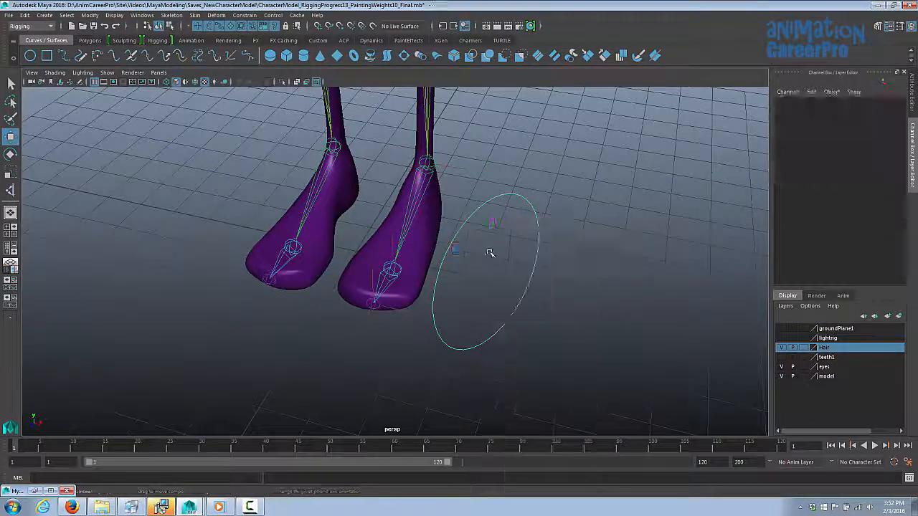
left_click(536, 270)
left_click_drag(542, 233, 516, 219)
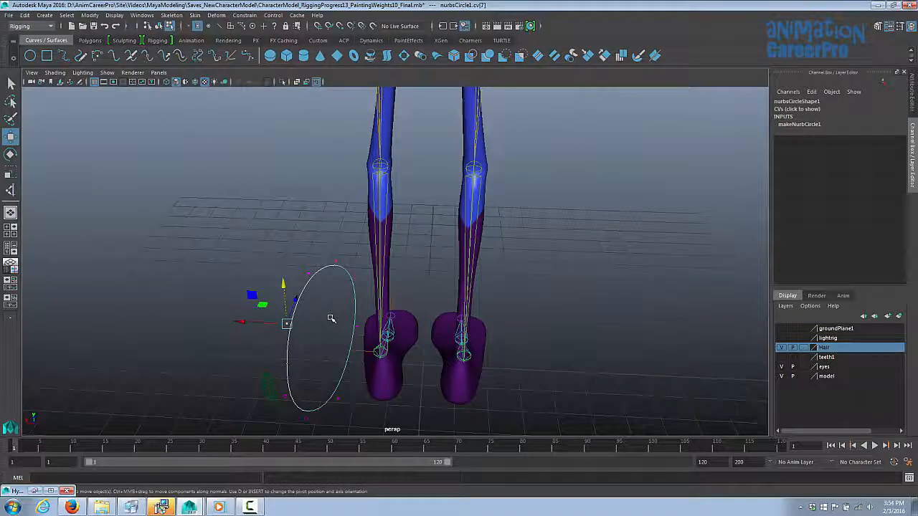
key("F8")
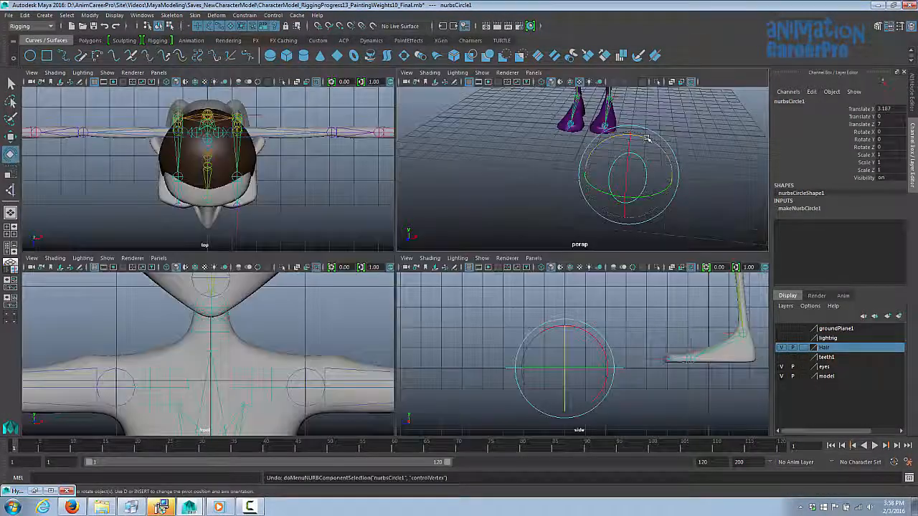
Step: Stand the circle upright by setting its Rotate Z to 90
left_click_drag(648, 138, 621, 179)
key("Return")
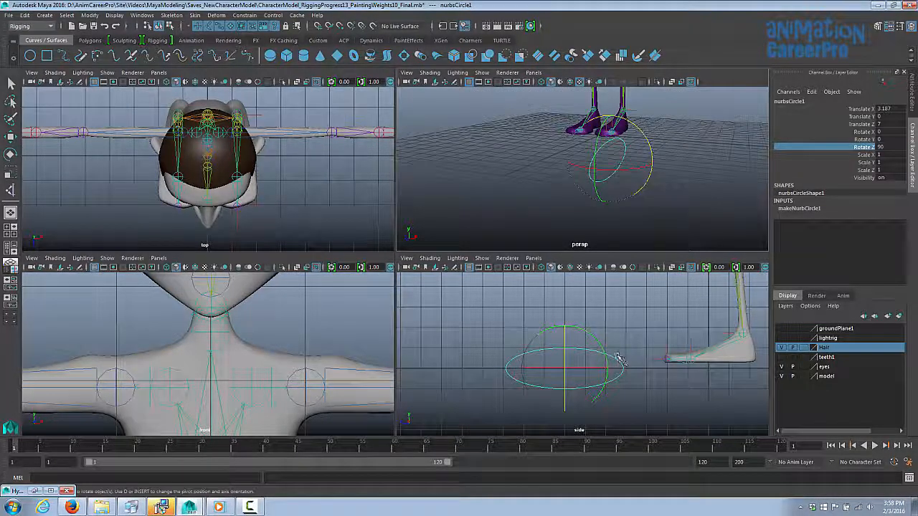
Step: Edit the circle's control vertices in the side view and flatten its lower half by snapping the bottom vertices to the central grid line
right_click_drag(615, 358, 570, 269)
middle_click_drag(562, 370, 567, 350, "alt")
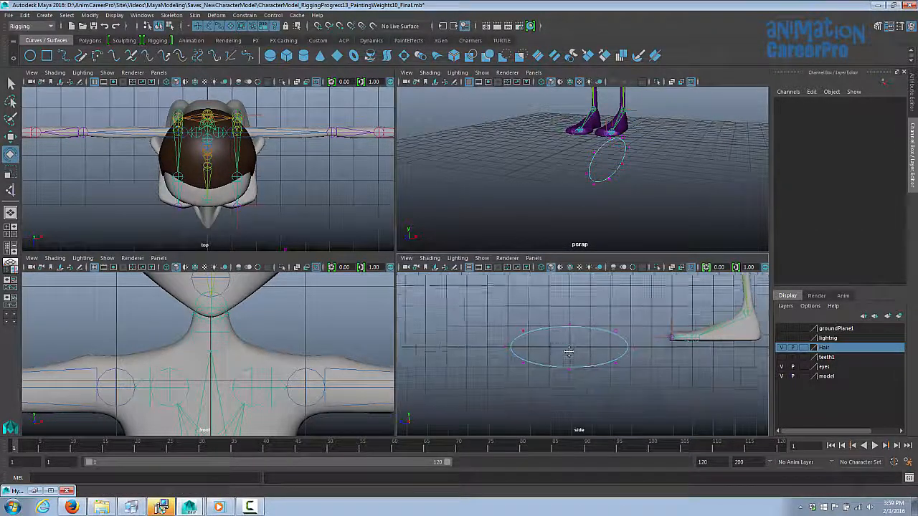
scroll(571, 354, "up", 2)
left_click_drag(552, 364, 582, 381)
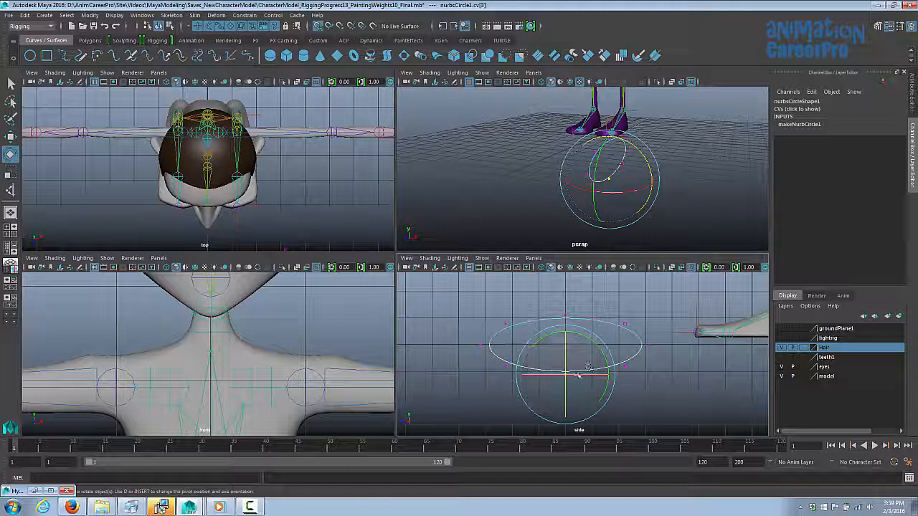
key("w")
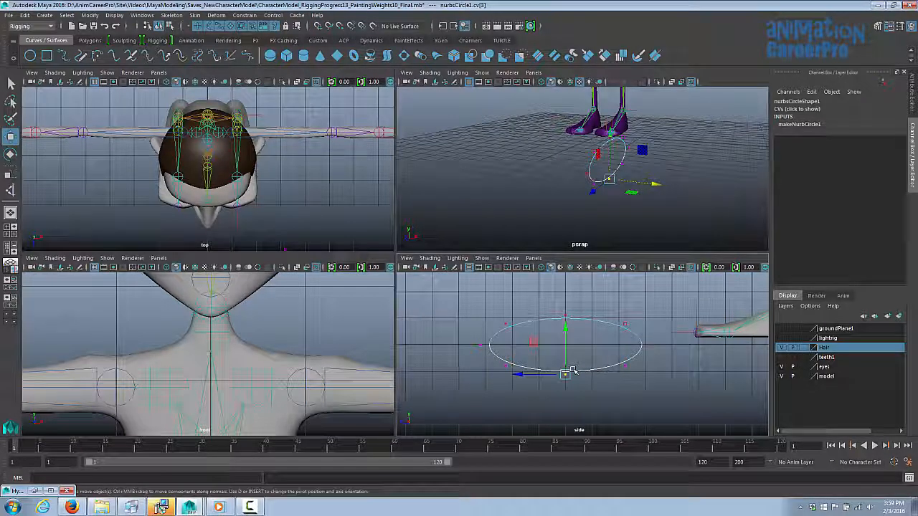
key("x")
left_click_drag(566, 375, 565, 350)
mouse_move(495, 357)
left_mouse_down()
mouse_move(518, 375)
mouse_move(510, 349)
left_mouse_up()
left_click_drag(614, 357, 634, 374)
left_click_drag(625, 366, 617, 357)
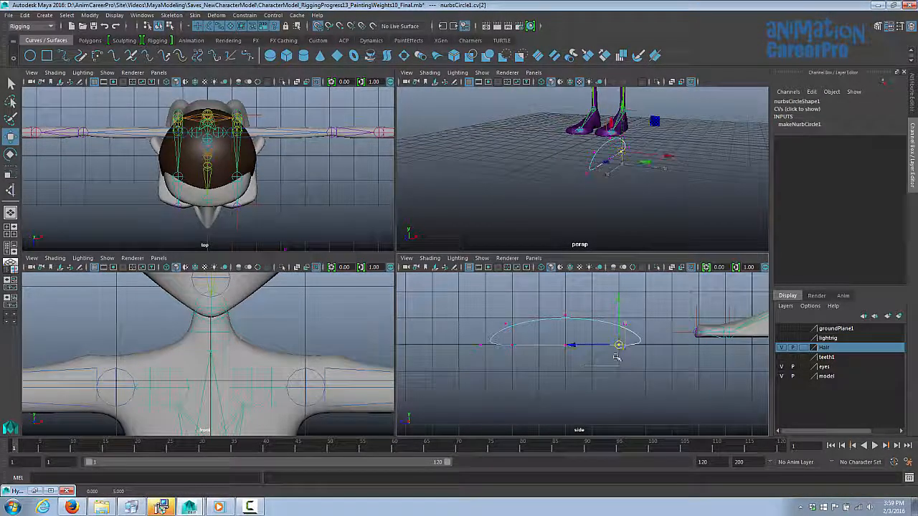
Step: Raise the curve's three top control vertices in the side view to form a taller dome
left_click(565, 316)
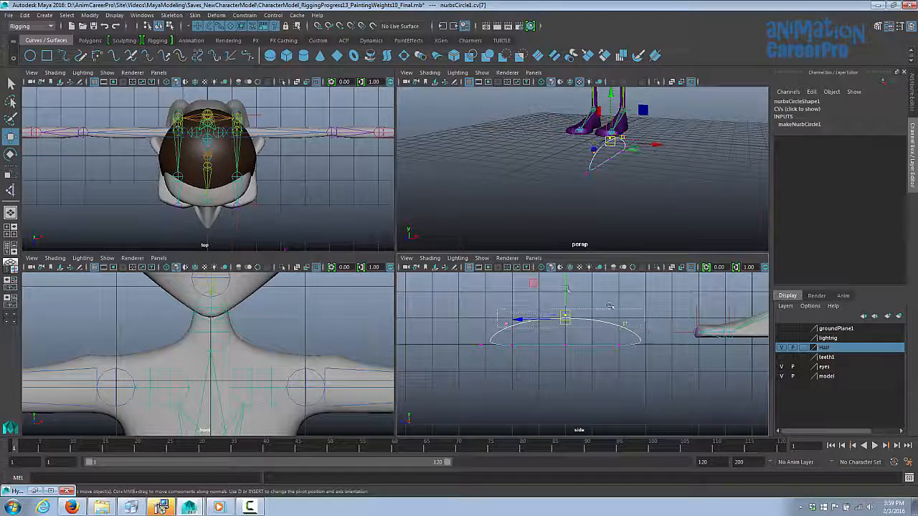
left_click_drag(566, 285, 567, 273)
left_click_drag(571, 269, 571, 271)
left_click(565, 297)
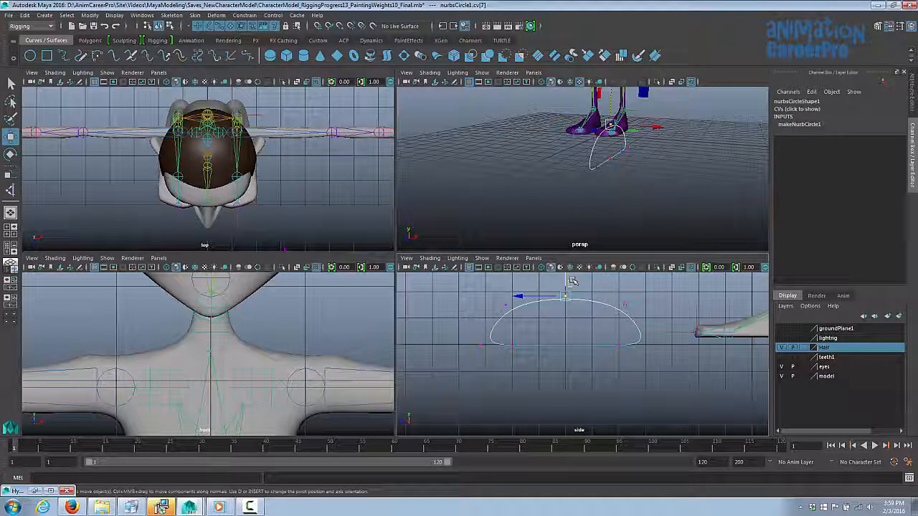
left_click(571, 281)
Step: Raise the upper vertex at the toe end so the curve is taller in front and slopes down toward the heel
middle_click_drag(572, 281, 562, 314, "alt")
left_click(556, 330)
left_click_drag(556, 281, 557, 278)
left_click(496, 339)
left_click_drag(498, 291, 500, 280)
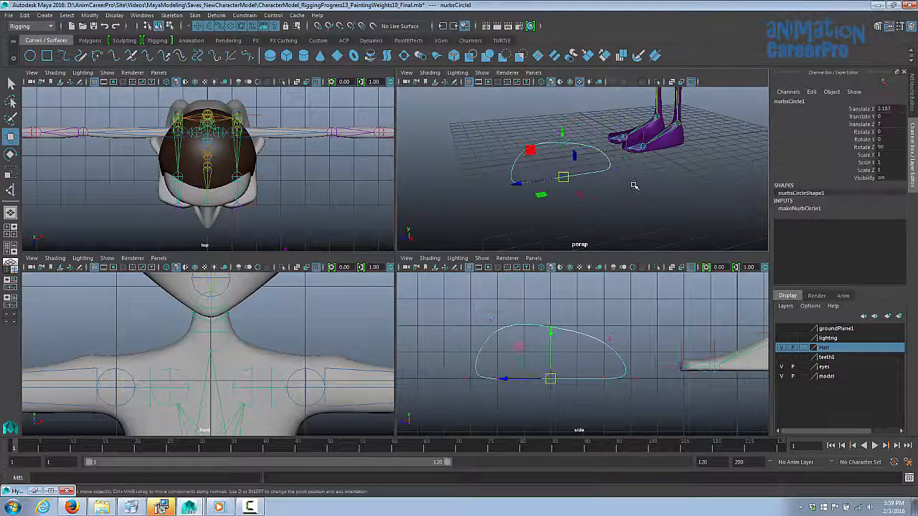
Step: Move the reshaped curve onto the left foot and center it lengthwise at Translate X 1.125 and Translate Z 0
left_click_drag(522, 186, 523, 222)
key("space")
middle_click_drag(537, 311, 260, 285, "alt")
right_click_drag(260, 285, 438, 311, "alt")
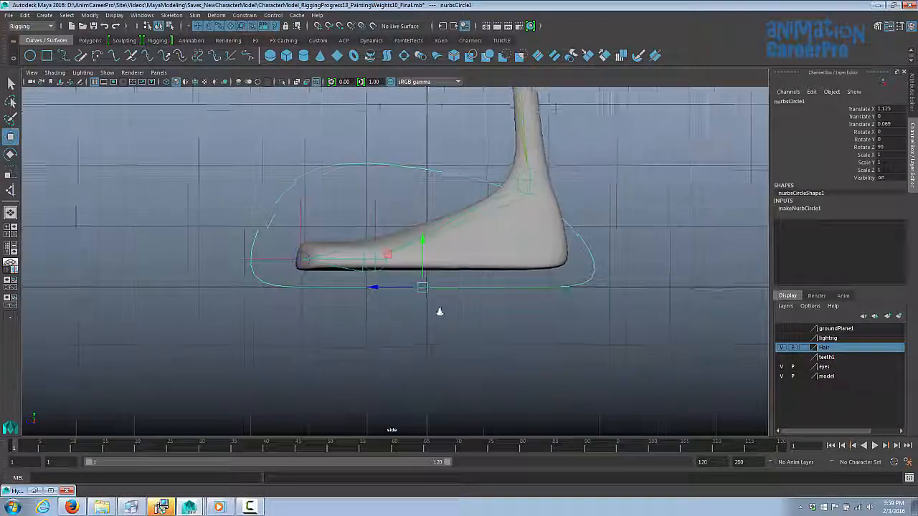
middle_click_drag(438, 311, 476, 311, "alt")
right_click_drag(477, 311, 547, 317, "alt")
left_click_drag(462, 289, 468, 288)
key("space")
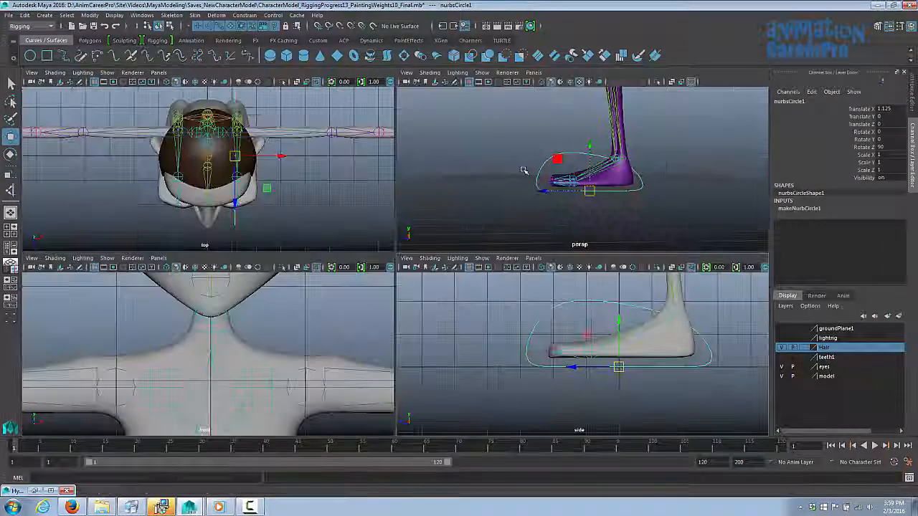
Step: With polygons hidden in the perspective view, align the curve to the left ball joint at X 1.211, Y 0.459, Z 0.087
key("space")
left_click_drag(445, 258, 506, 281, "alt")
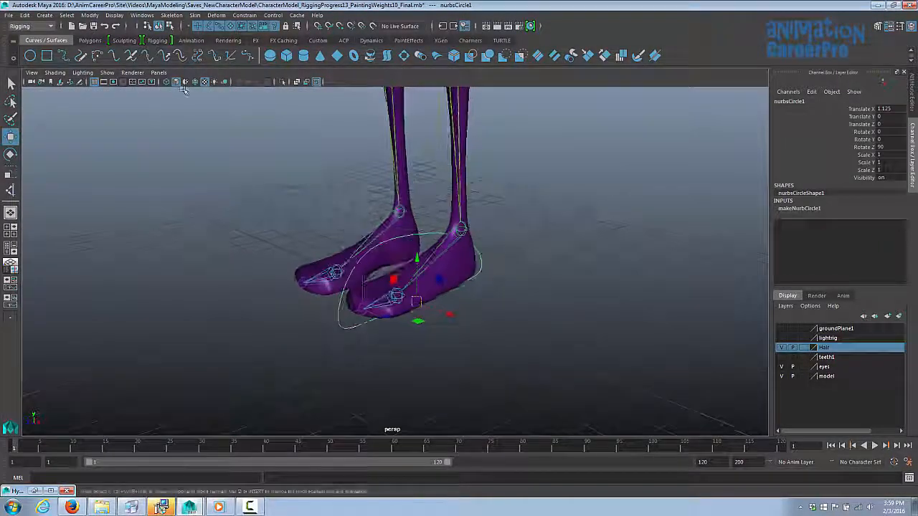
left_click(107, 72)
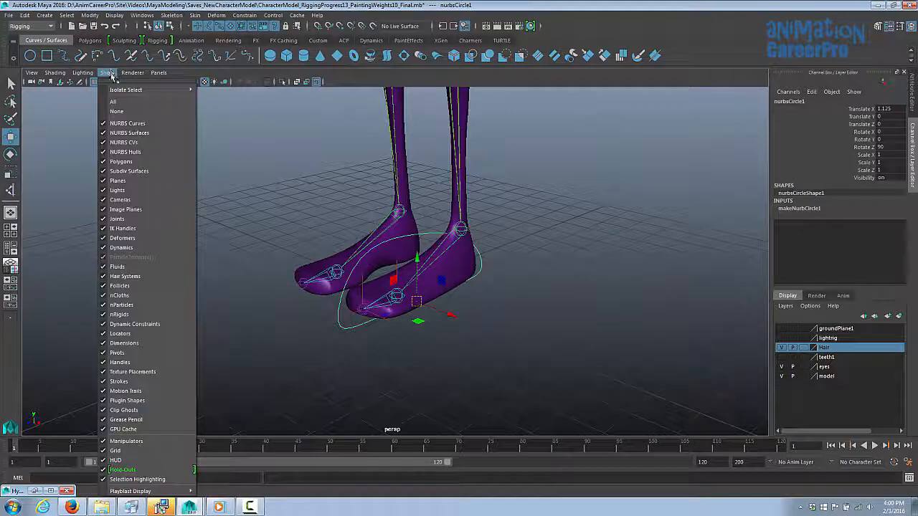
left_click(133, 162)
left_click_drag(363, 249, 411, 263, "alt")
middle_click_drag(411, 263, 431, 227, "alt")
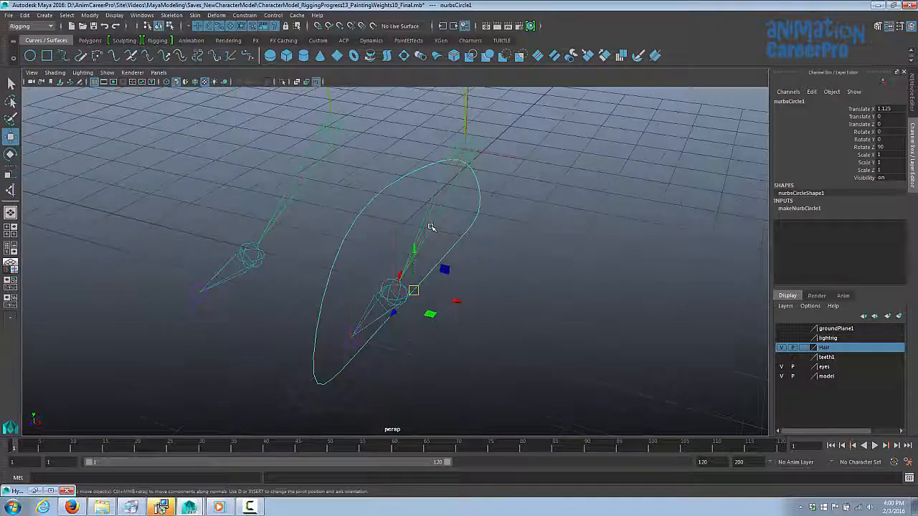
key("v")
left_click_drag(415, 291, 430, 287)
Step: Show the polygons again and shift the curve back along the foot to Translate Z -0.021
left_click(107, 73)
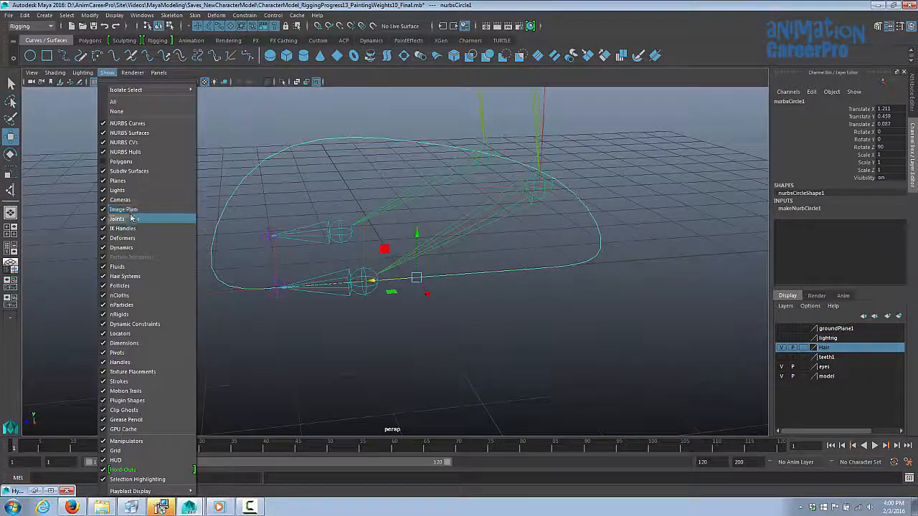
left_click(136, 164)
left_click_drag(371, 280, 379, 282)
Step: Examine the control curve's fit around the left foot from several angles and distances
mouse_move(468, 254)
left_mouse_down("alt")
mouse_move(374, 261)
mouse_move(456, 248)
left_mouse_up("alt")
right_click_drag(457, 248, 208, 270, "alt")
left_click_drag(416, 298, 336, 234, "alt")
left_click(328, 222)
left_click(360, 240)
right_click_drag(434, 268, 221, 324, "alt")
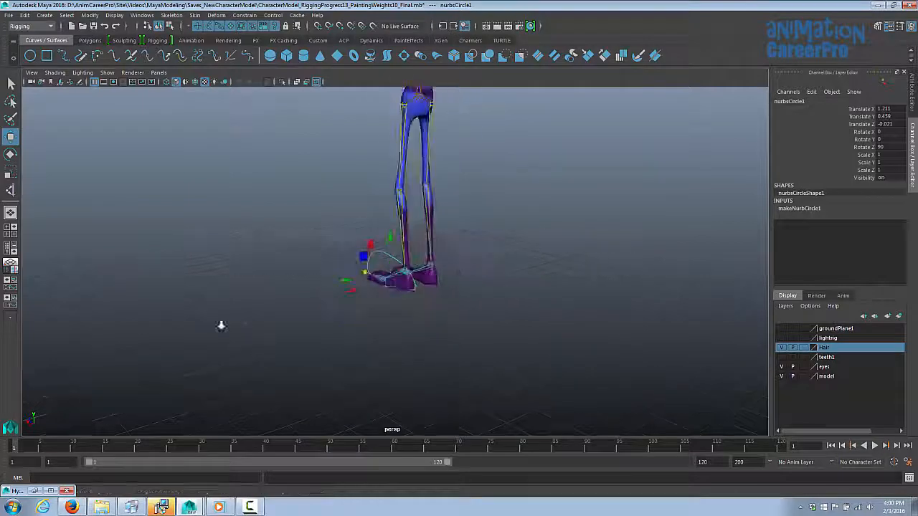
left_click_drag(221, 323, 272, 322, "alt")
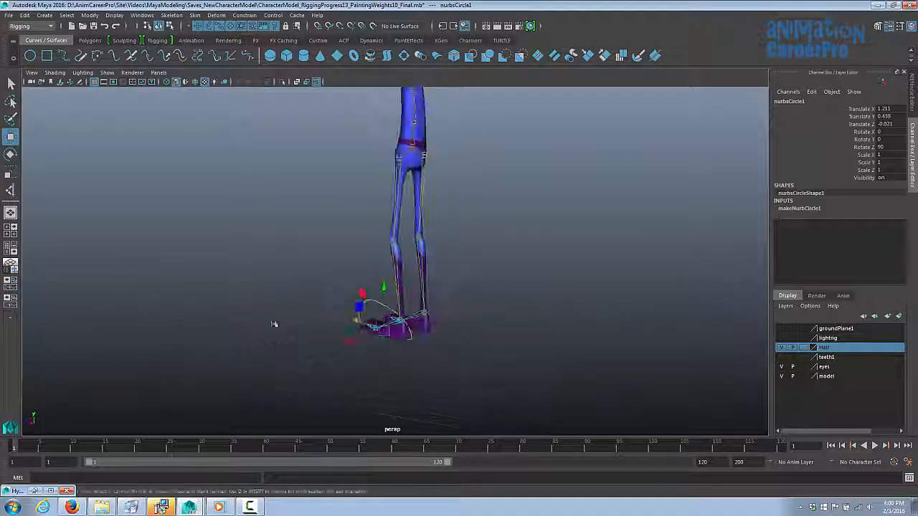
Step: Duplicate the left foot control curve and move the copy sideways to the character's right foot
key("r")
left_click(25, 15)
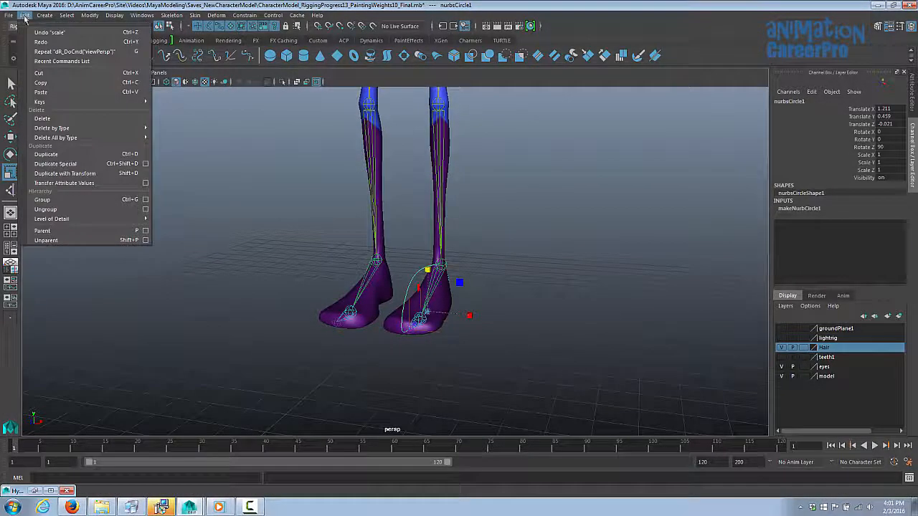
left_click(73, 155)
key("w")
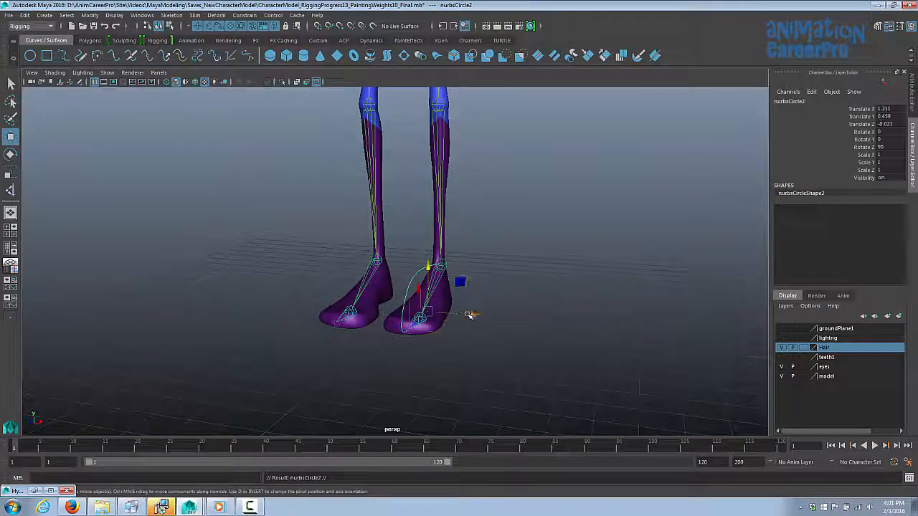
left_click_drag(470, 316, 301, 316)
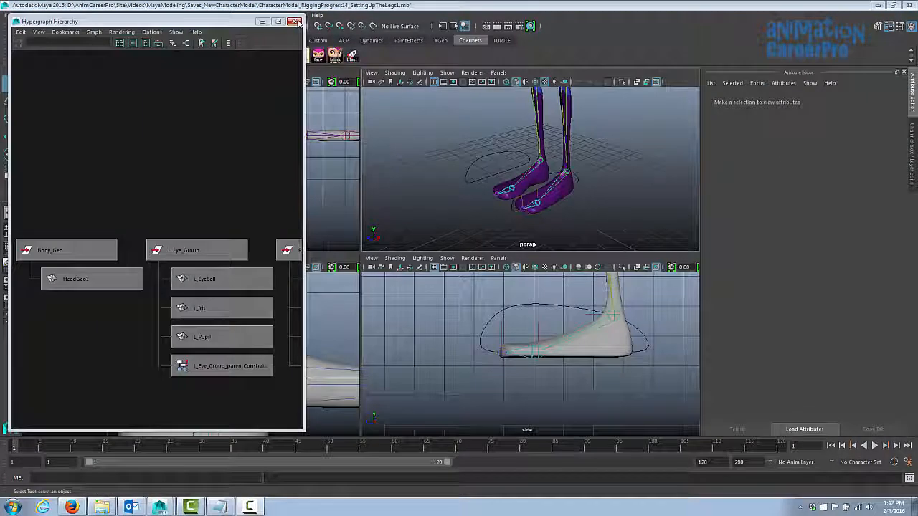
Step: Close the floating Hypergraph, switch to a layout with Hypergraph, perspective and side views, and display the left foot curve's channels
left_click(296, 21)
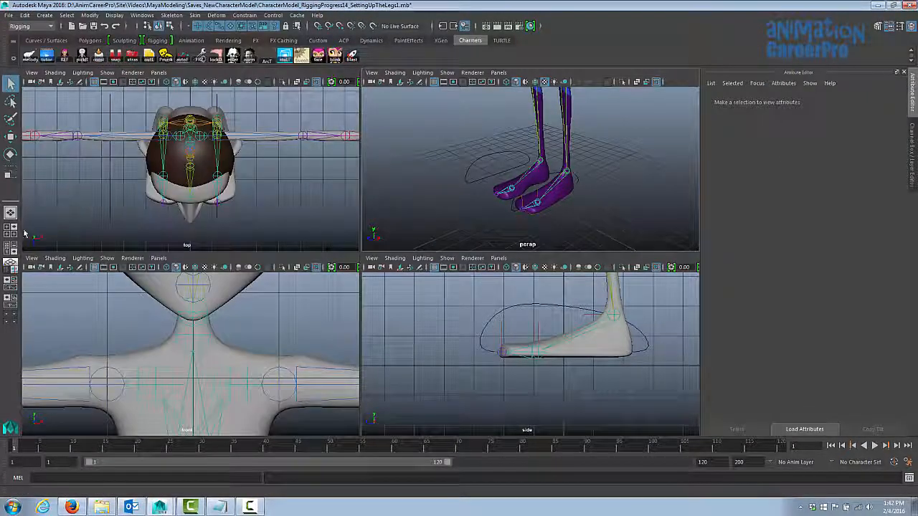
left_click(11, 259)
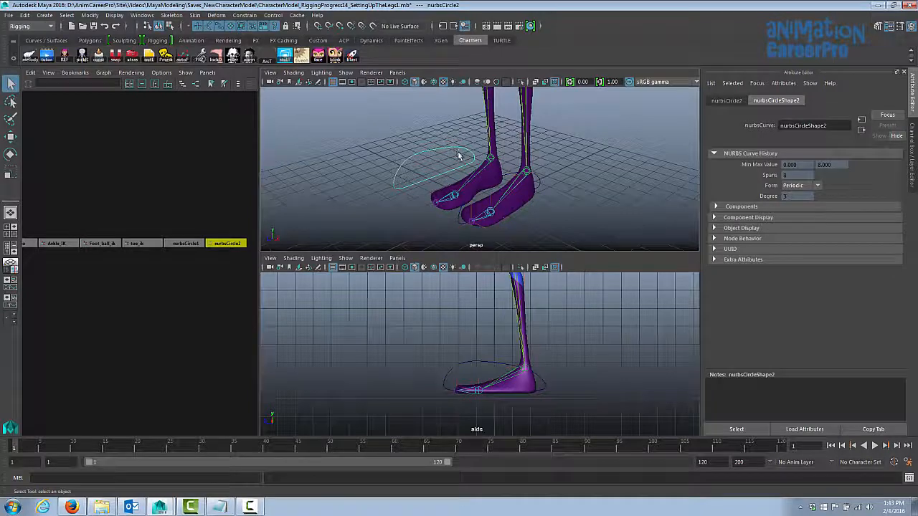
left_click(539, 176)
left_click(913, 140)
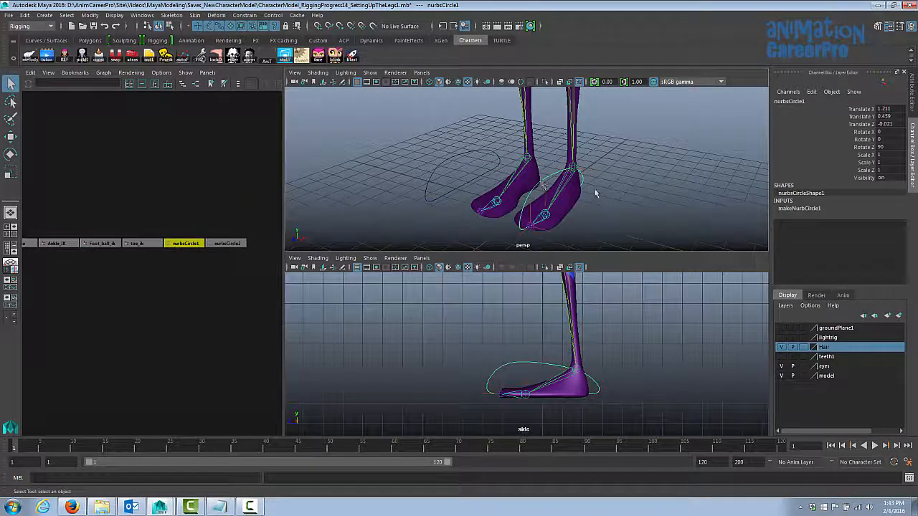
Step: Compare the input history of the left foot curve with the character mesh, inspecting the mesh's skinCluster1 attributes
left_click_drag(611, 198, 582, 179, "alt")
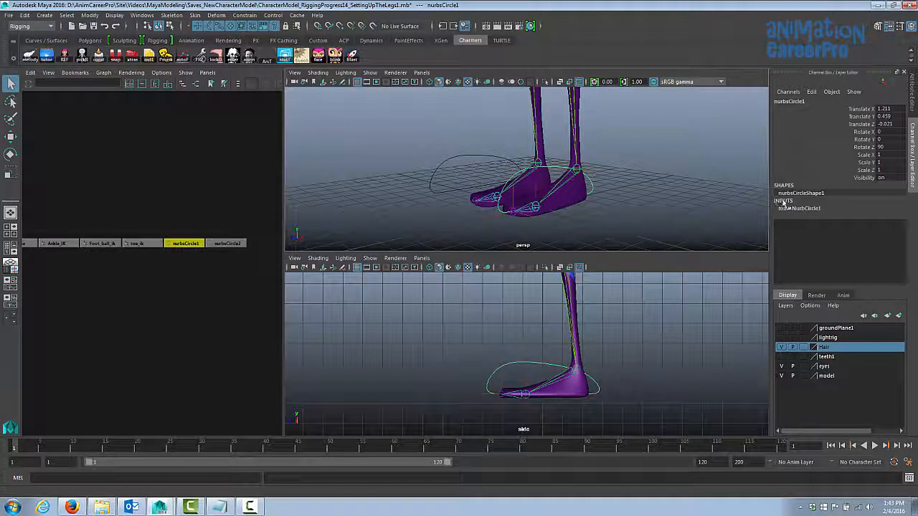
left_click(582, 201)
left_click_drag(582, 201, 633, 200, "alt")
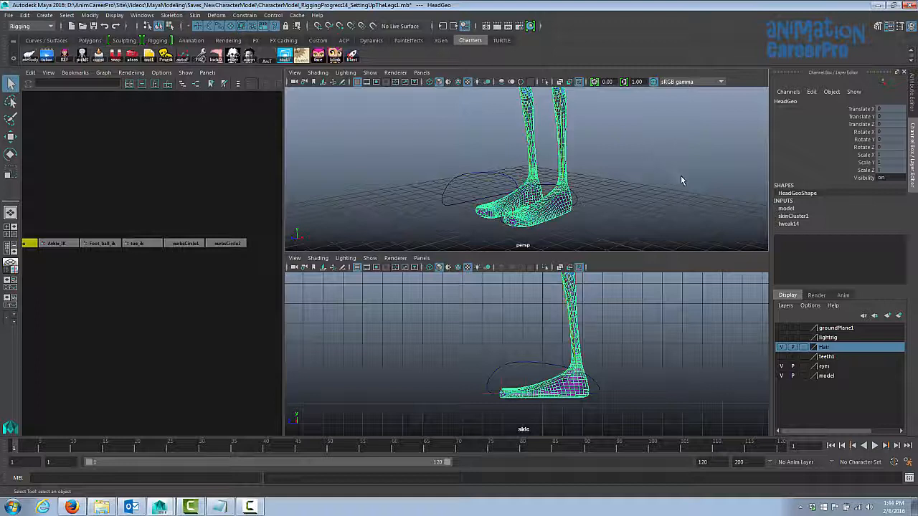
left_click(793, 215)
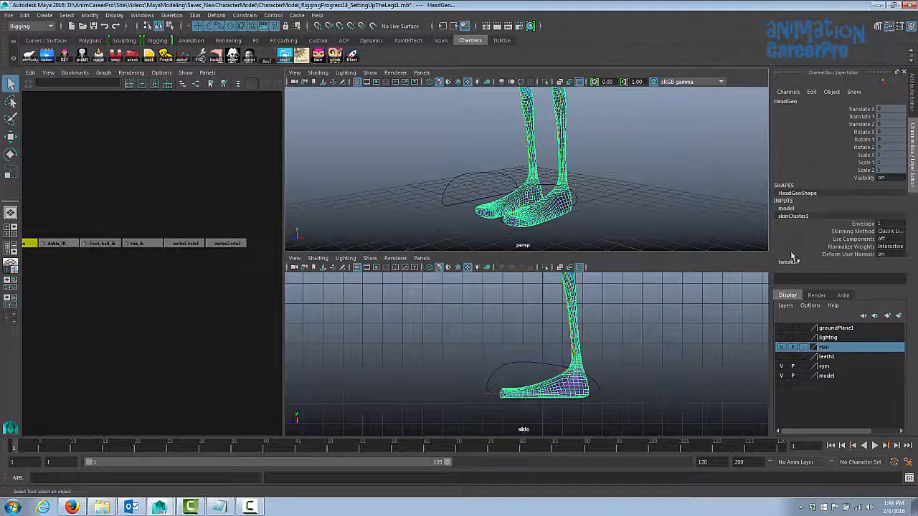
left_click(604, 167)
Step: Delete the construction history of the left foot curve
left_click(577, 196)
left_click_drag(589, 193, 614, 185, "alt")
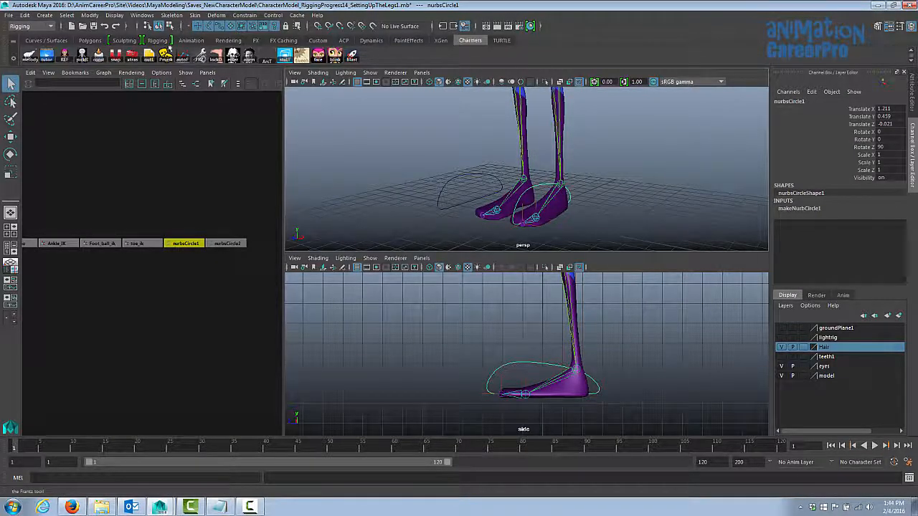
left_click(24, 15)
mouse_move(68, 130)
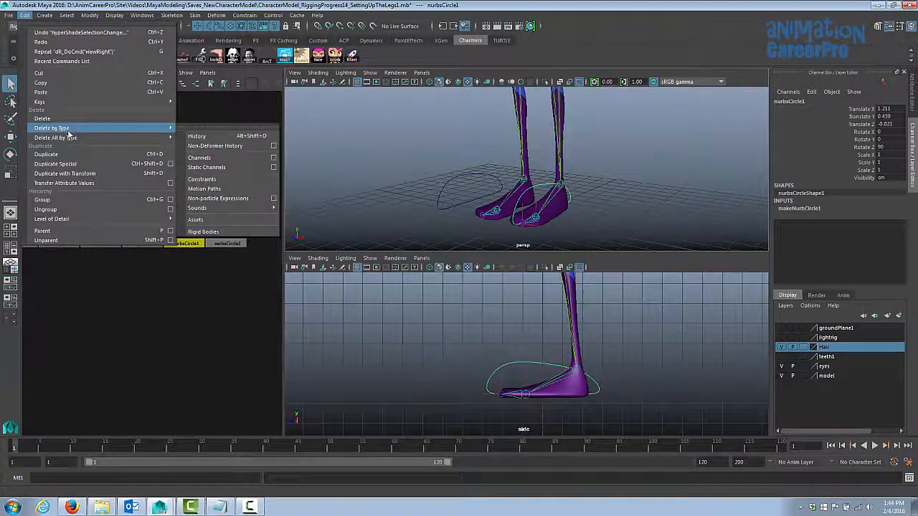
left_click(207, 137)
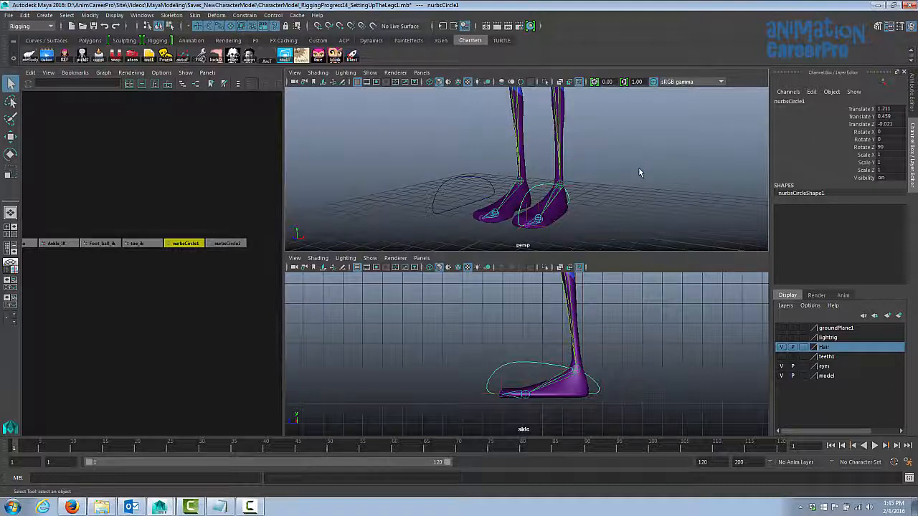
left_click_drag(640, 172, 520, 148, "alt")
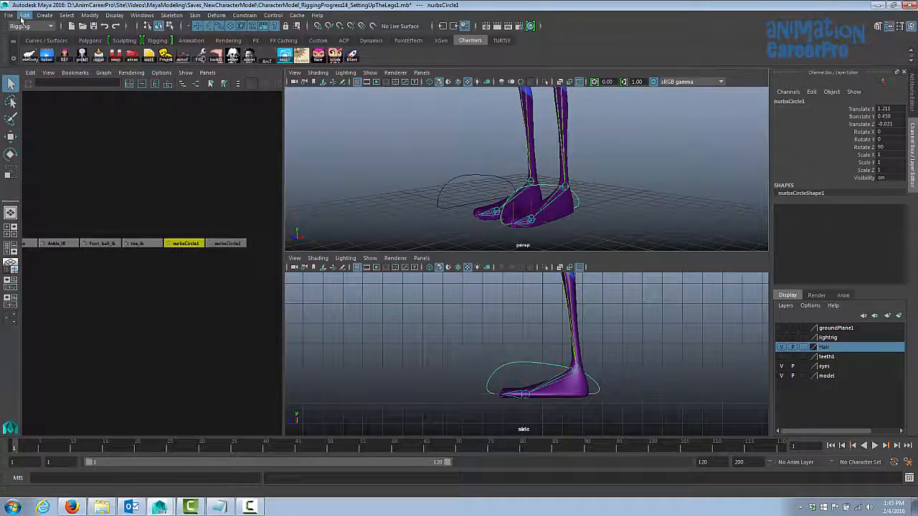
Step: Freeze the left foot curve's translate and rotate transformations, leaving scale and joint orient out
left_click_drag(539, 141, 556, 177, "alt")
left_click_drag(860, 109, 868, 126)
left_click(864, 147)
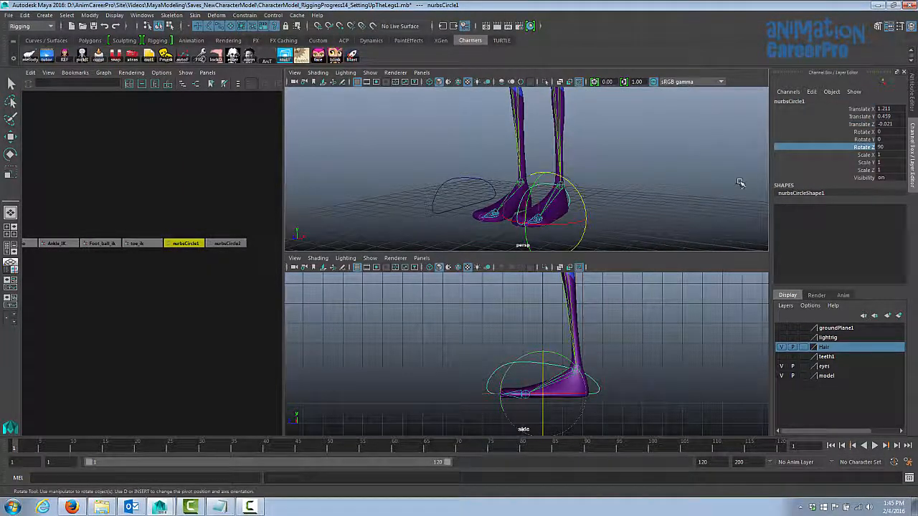
left_click_drag(660, 195, 662, 178, "alt")
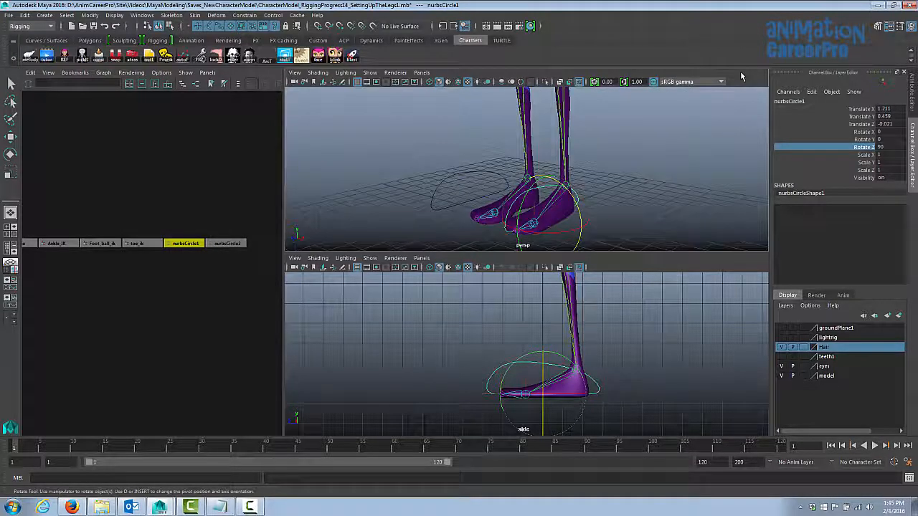
left_click(25, 16)
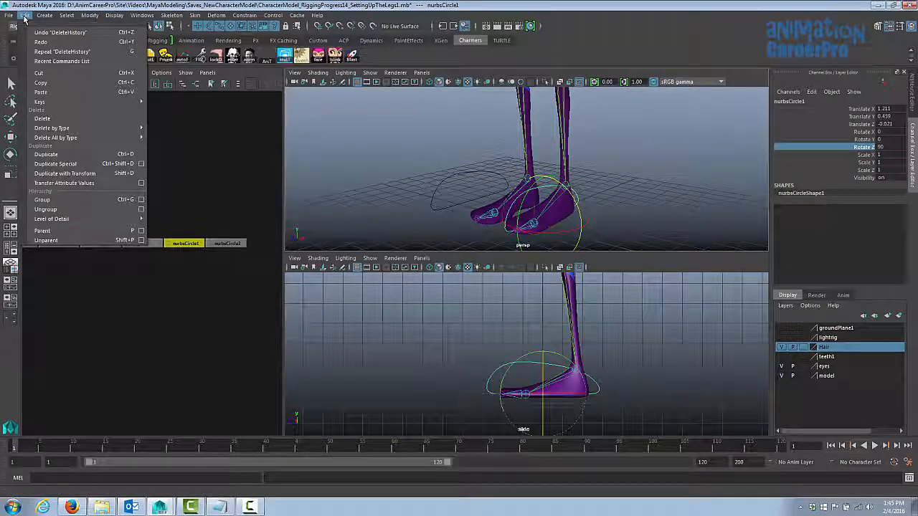
mouse_move(91, 16)
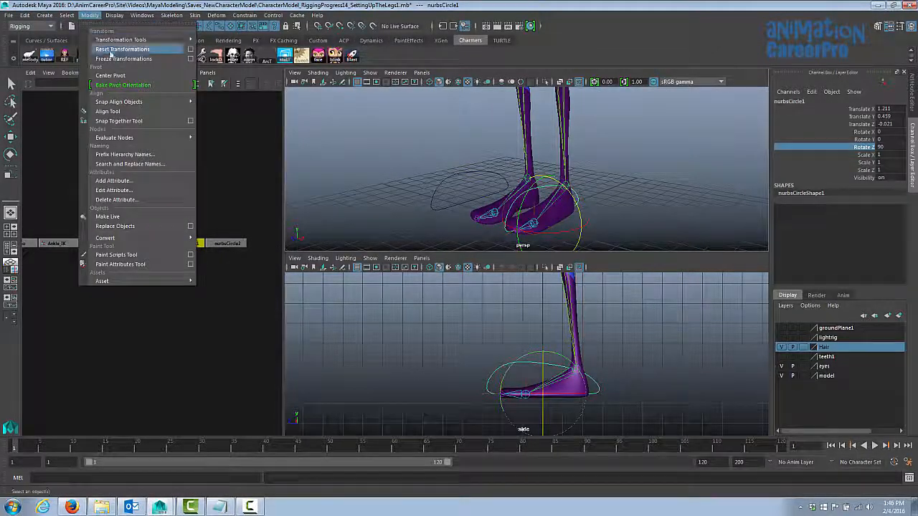
left_click(190, 58)
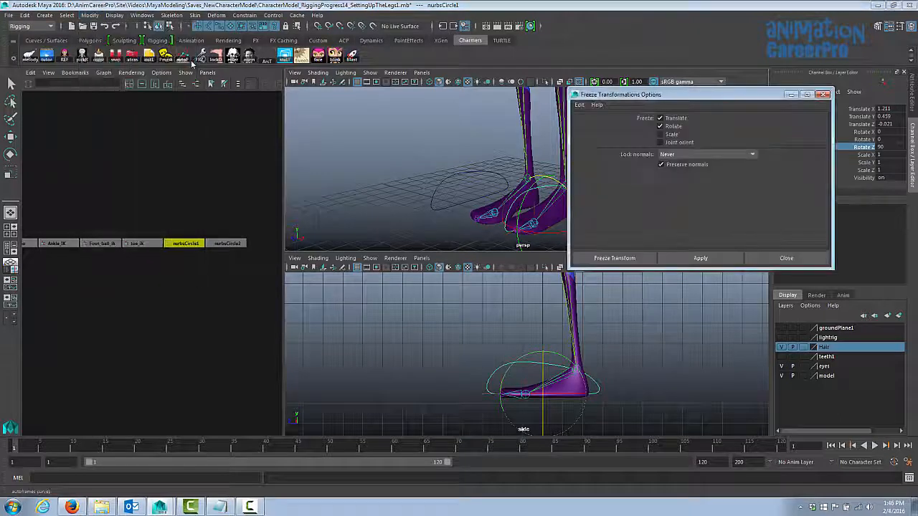
left_click_drag(688, 96, 670, 100)
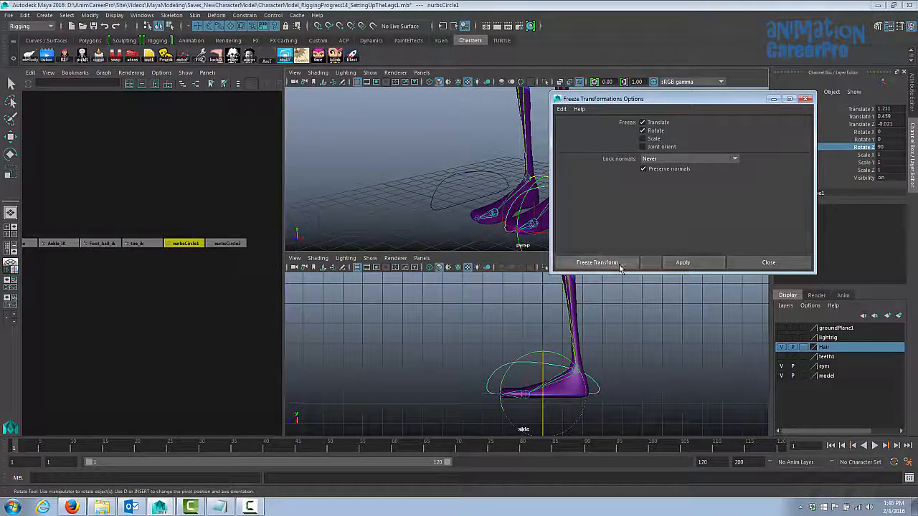
left_click(618, 264)
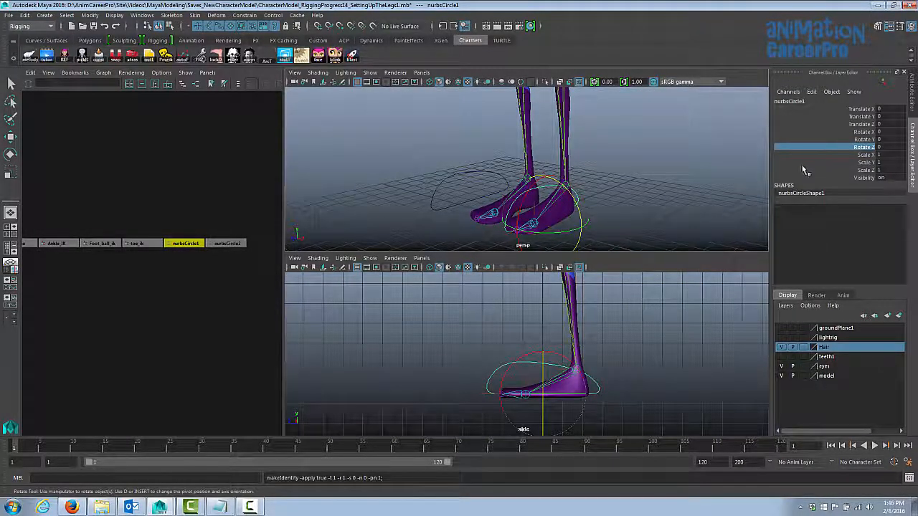
left_click_drag(865, 111, 876, 147)
Step: Rename the left foot curve to L_foot_ctl
mouse_move(628, 159)
left_mouse_down("alt")
mouse_move(722, 153)
mouse_move(633, 151)
mouse_move(632, 160)
mouse_move(621, 149)
left_mouse_up("alt")
left_click(792, 102)
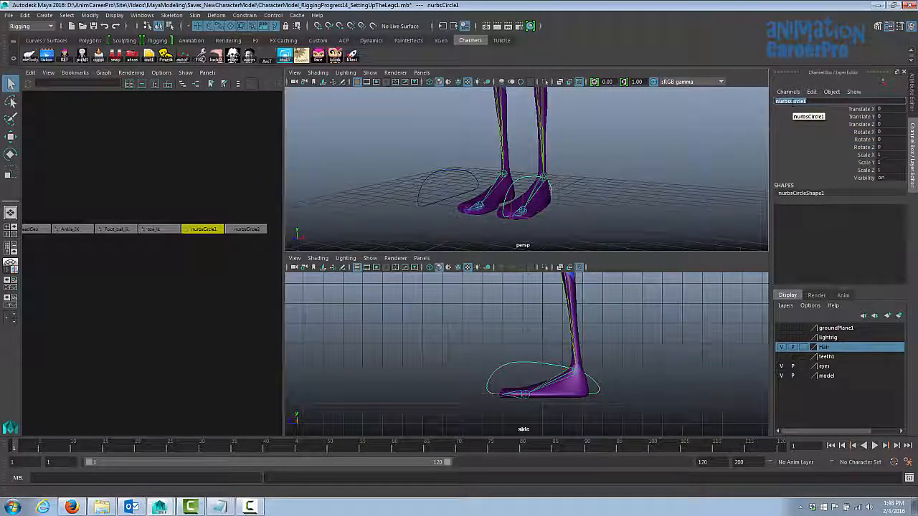
type("L_foot_ctl")
key("Return")
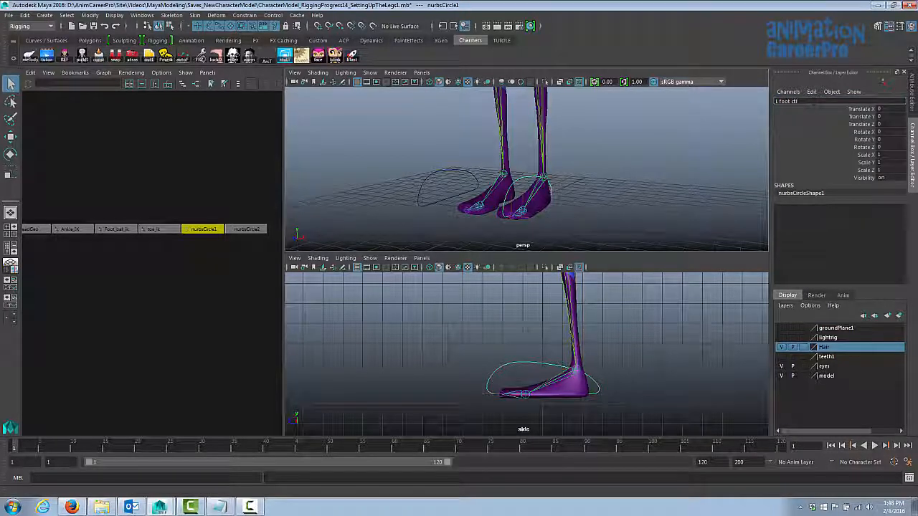
key("Return")
Step: Parent the ankle, foot ball and toe IK handles under L_foot_ctl in the Hypergraph
left_click_drag(83, 207, 172, 250)
left_click_drag(71, 197, 153, 261)
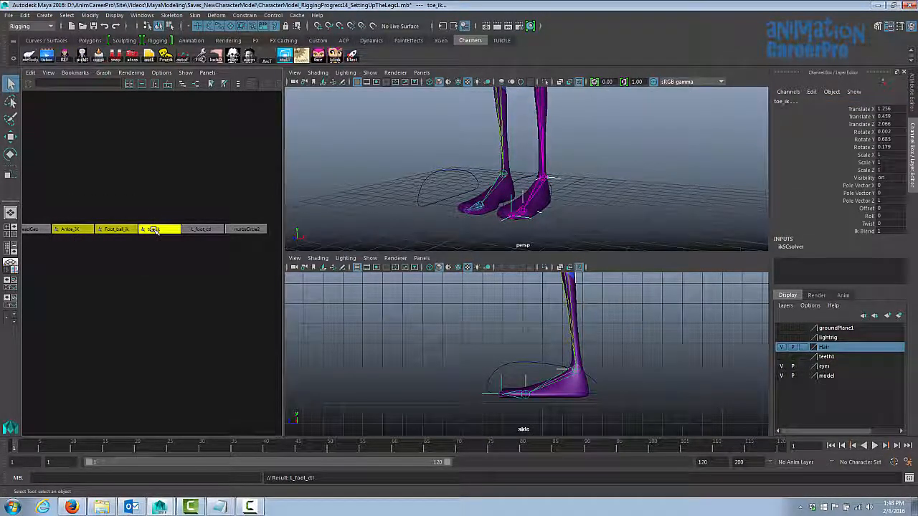
middle_click_drag(154, 230, 208, 231)
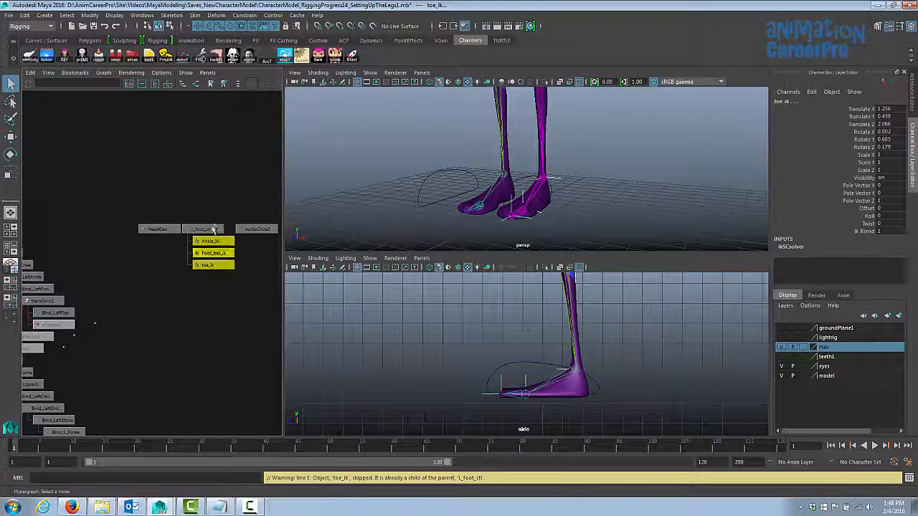
Step: Test the foot control by moving L_foot_ctl with its IK handles, and undo the move
left_click(524, 181)
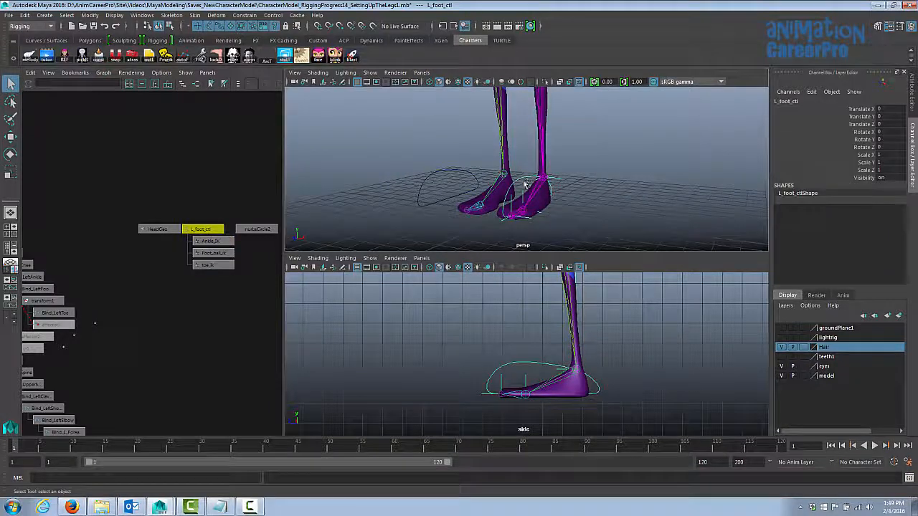
left_click_drag(524, 184, 457, 203, "alt")
key("w")
left_click_drag(522, 195, 530, 166)
key("ctrl+z")
Step: Try rotating L_foot_ctl about its current pivot in the perspective view, and undo the rotation
left_click_drag(527, 201, 580, 177, "alt")
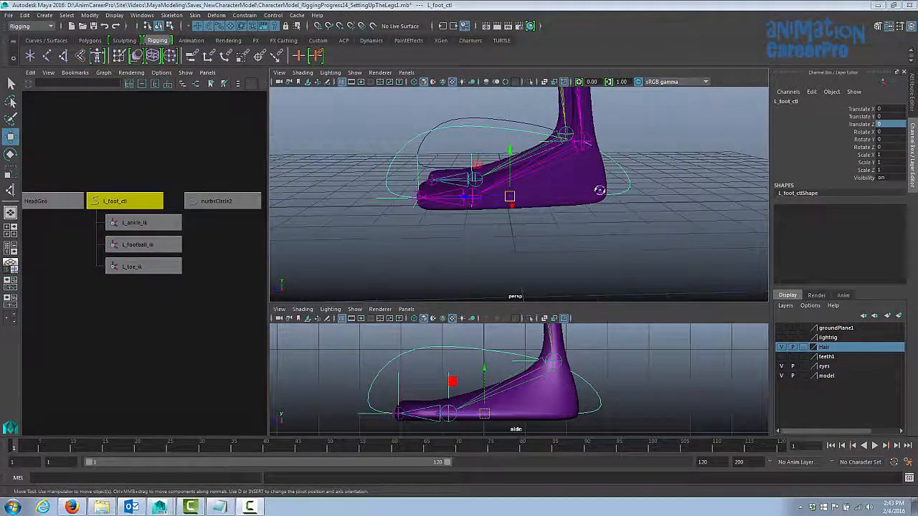
left_click_drag(594, 189, 646, 183, "alt")
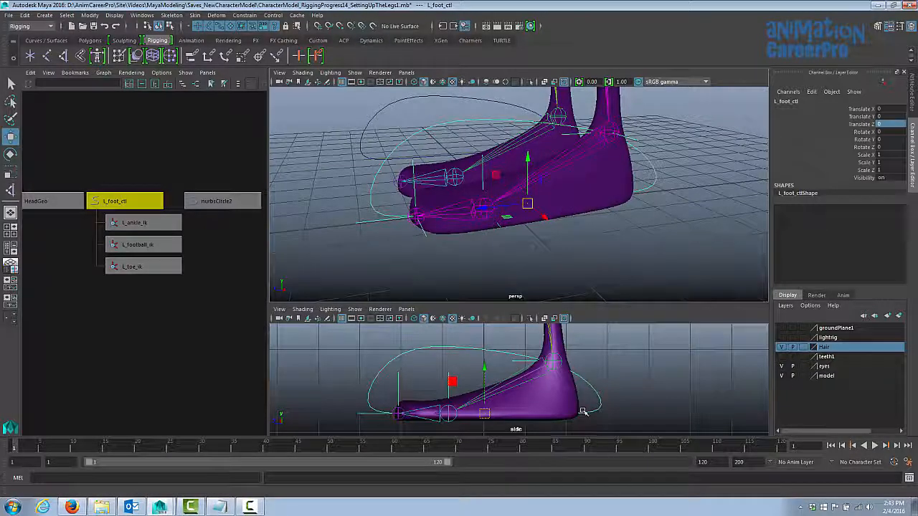
key("e")
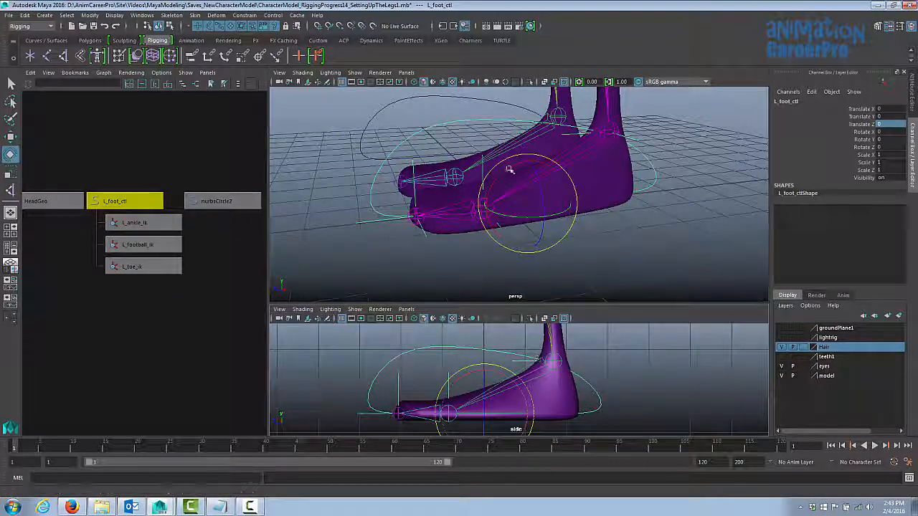
left_click_drag(510, 169, 555, 192)
key("ctrl+z")
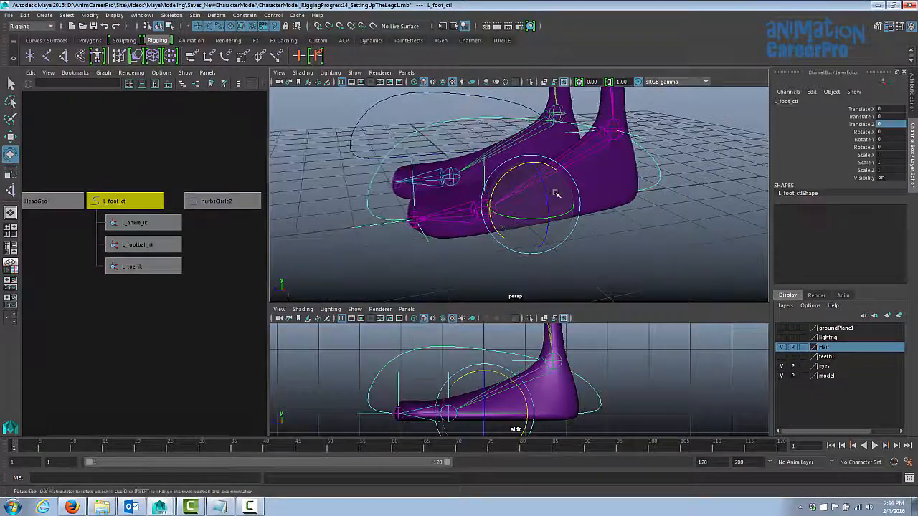
Step: Move the pivot of L_foot_ctl from mid-foot back along the foot to the rear edge of the heel
key("Insert")
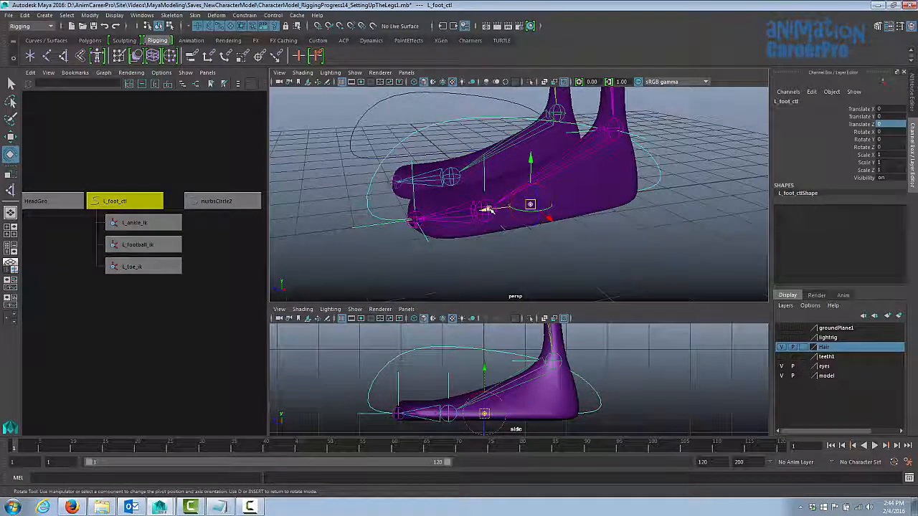
left_click_drag(489, 210, 574, 209)
left_click_drag(574, 209, 577, 209)
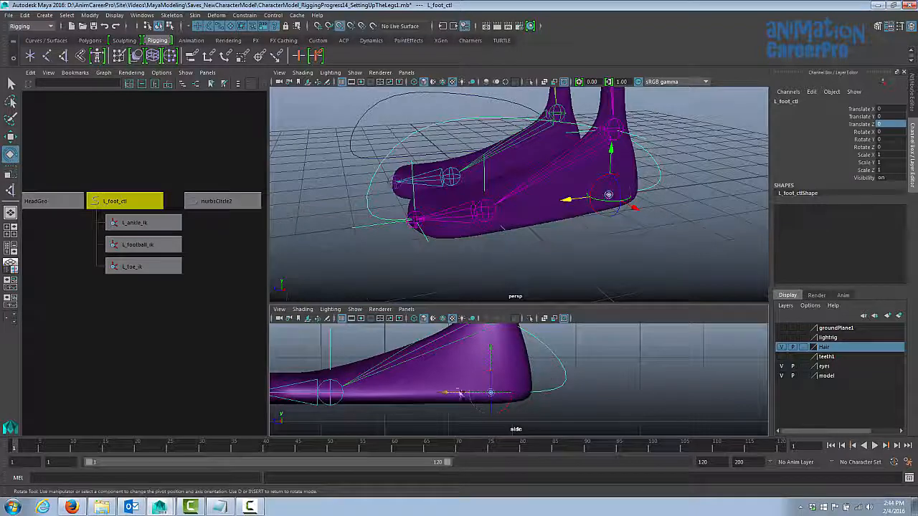
left_click_drag(493, 393, 529, 404)
Step: In the enlarged side view, lower the pivot of L_foot_ctl to the heel's bottom edge at about Y 0.378 and leave pivot editing
key("space")
middle_click_drag(498, 273, 584, 297, "alt")
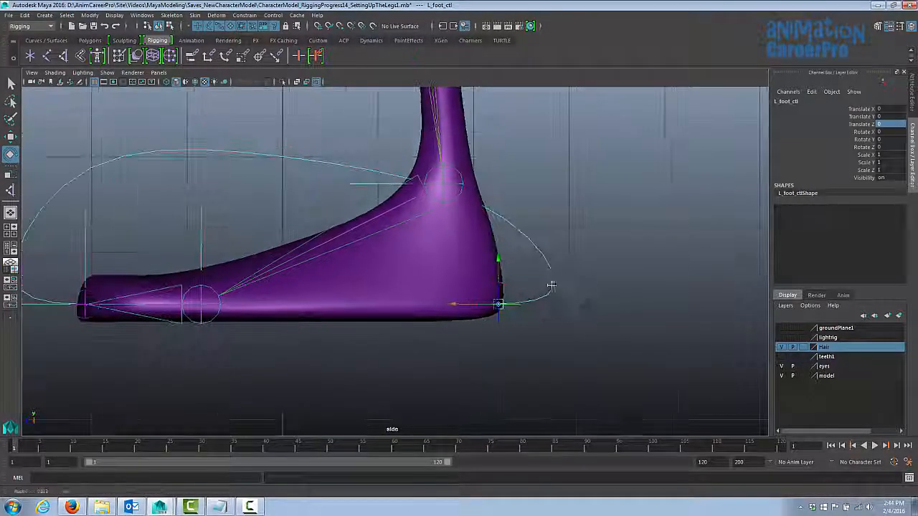
right_click_drag(549, 284, 752, 334, "alt")
middle_click_drag(752, 334, 675, 289, "alt")
right_click_drag(567, 288, 667, 327, "alt")
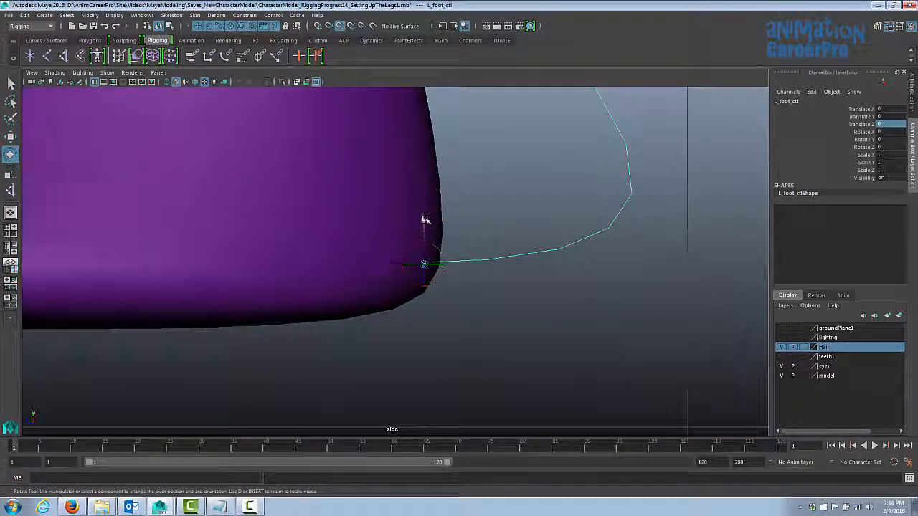
left_click_drag(424, 263, 427, 292)
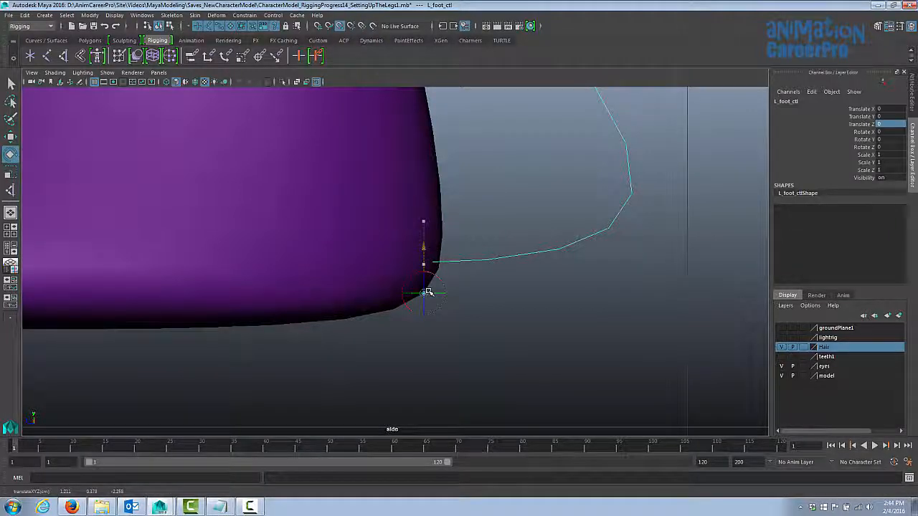
key("Insert")
middle_click_drag(457, 318, 639, 374, "alt")
right_click_drag(682, 285, 565, 301, "alt")
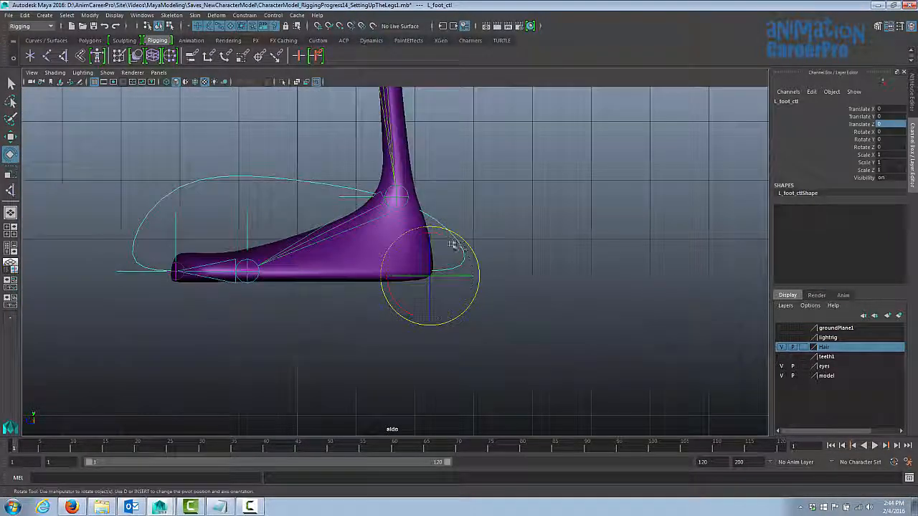
Step: Test the heel pivot by rotating L_foot_ctl around X in the side view, and undo the rotation
left_click_drag(420, 235, 423, 235)
mouse_move(447, 236)
left_mouse_down()
mouse_move(430, 237)
mouse_move(451, 235)
mouse_move(441, 237)
left_mouse_up()
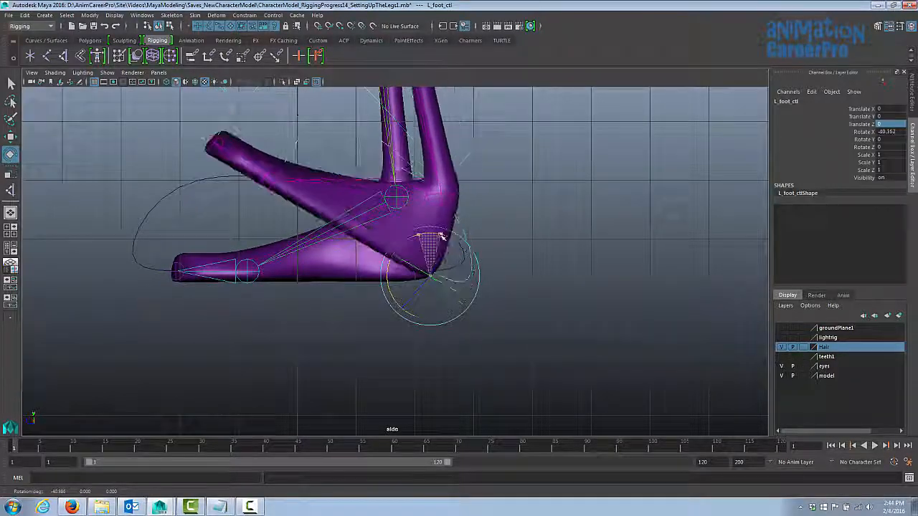
key("ctrl+z")
middle_click_drag(466, 219, 561, 251, "alt")
scroll(561, 251, "down", 3)
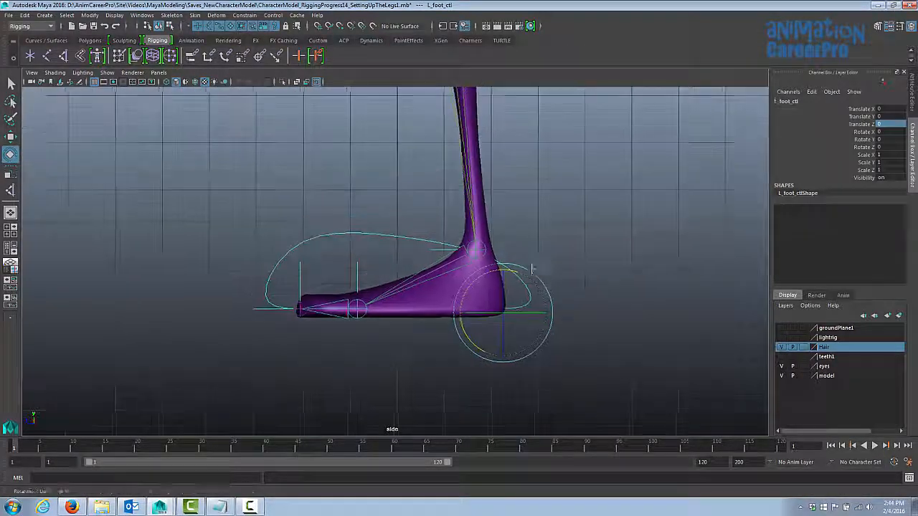
Step: Group L_football_ik and L_toe_ik under L_foot_ctl and name the group Toe_wiggle_group
key("space")
left_click_drag(563, 234, 487, 211, "alt")
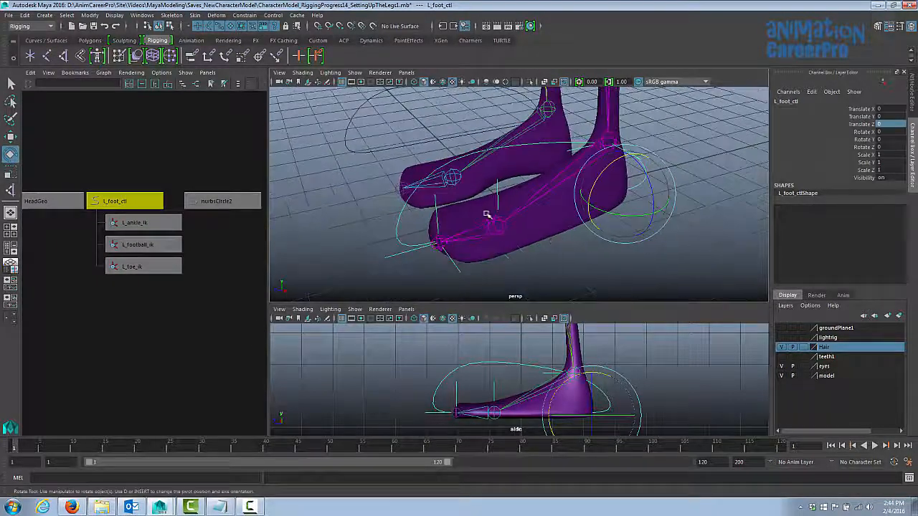
left_click(489, 201)
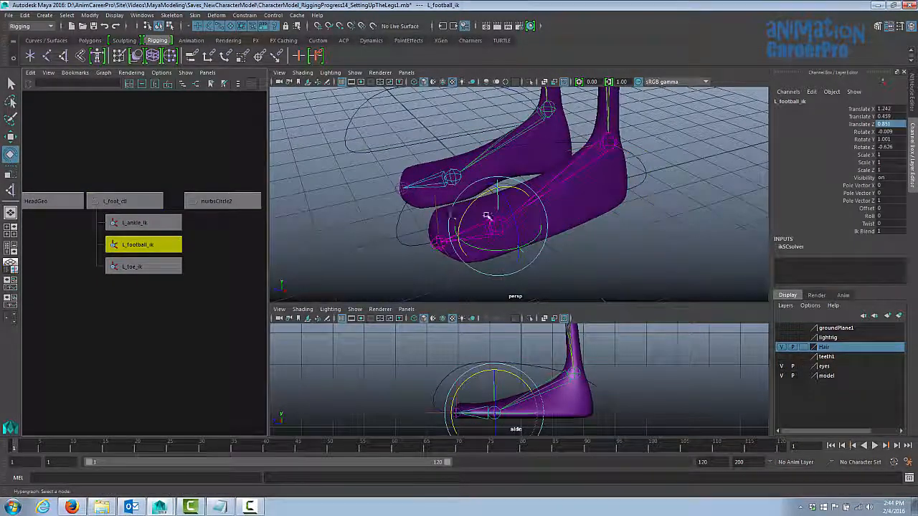
left_click(151, 268, "shift")
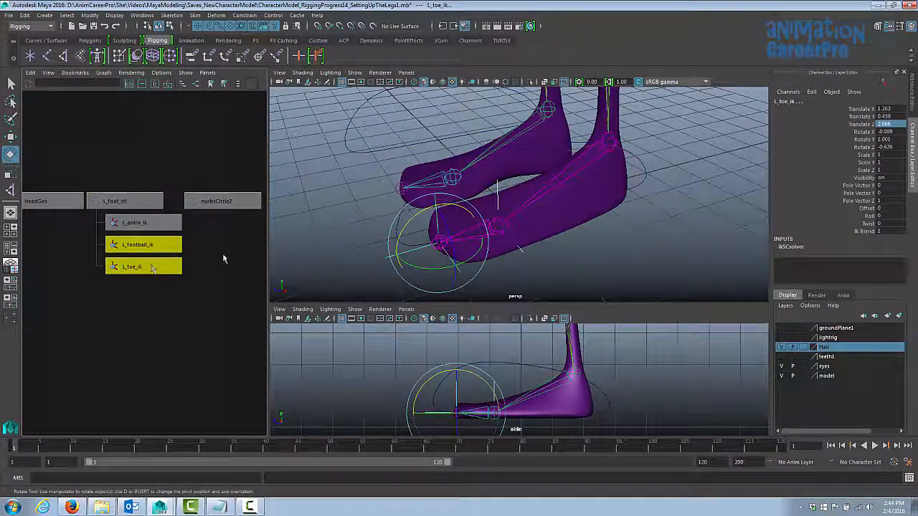
left_click_drag(462, 210, 530, 194, "alt")
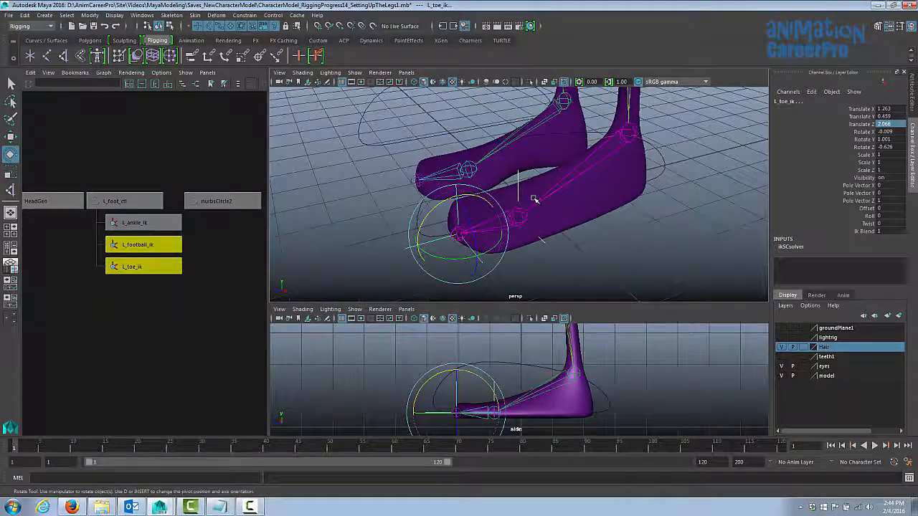
key("ctrl+g")
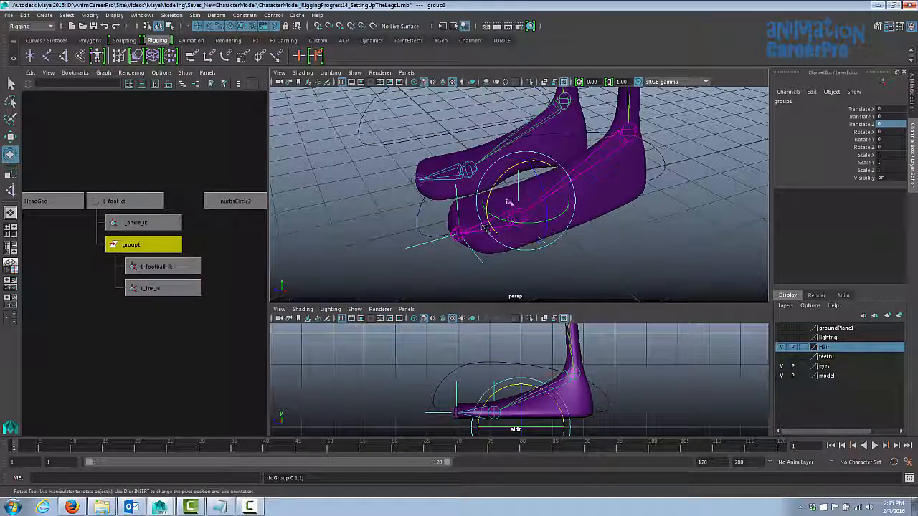
double_click(787, 102)
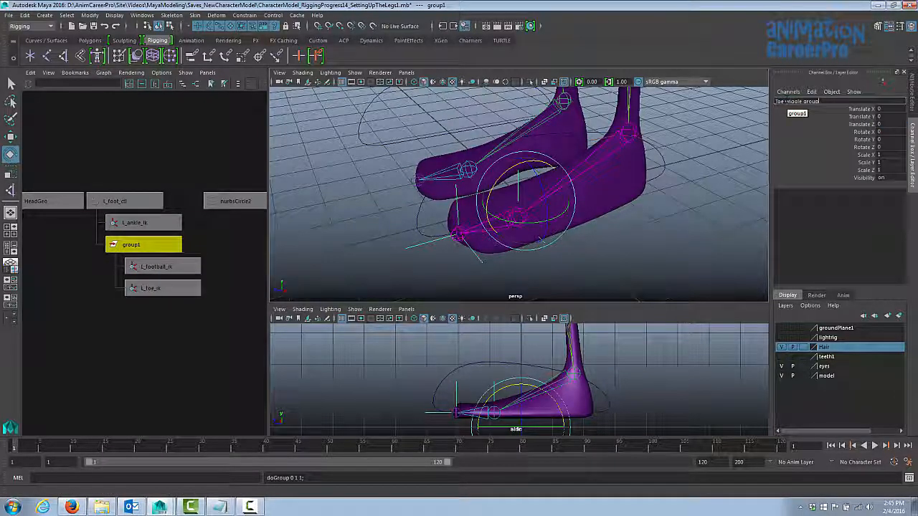
type("Toe_wiggle_group")
key("Return")
Step: With polygons temporarily hidden in the perspective view, snap the pivot of Toe_wiggle_group onto the left ball-of-foot joint
key("f")
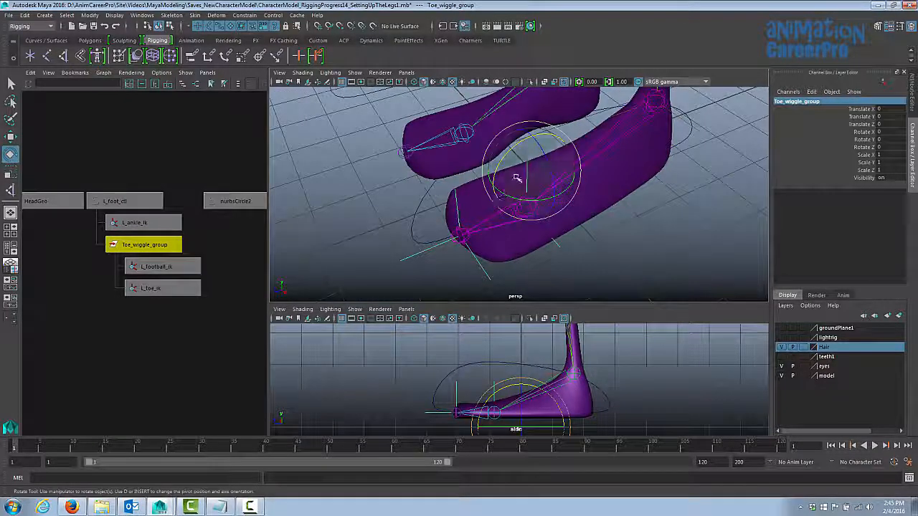
left_click(355, 73)
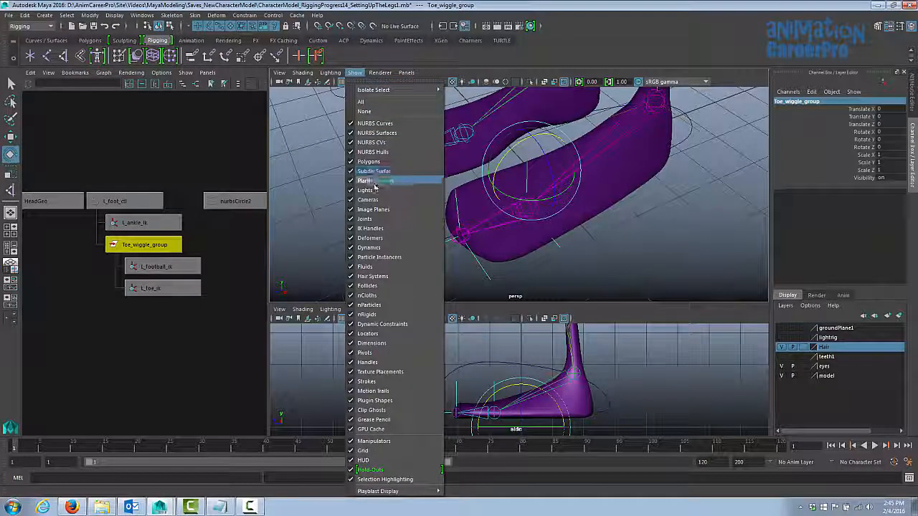
left_click(368, 162)
left_click_drag(522, 179, 553, 183, "alt")
key("w")
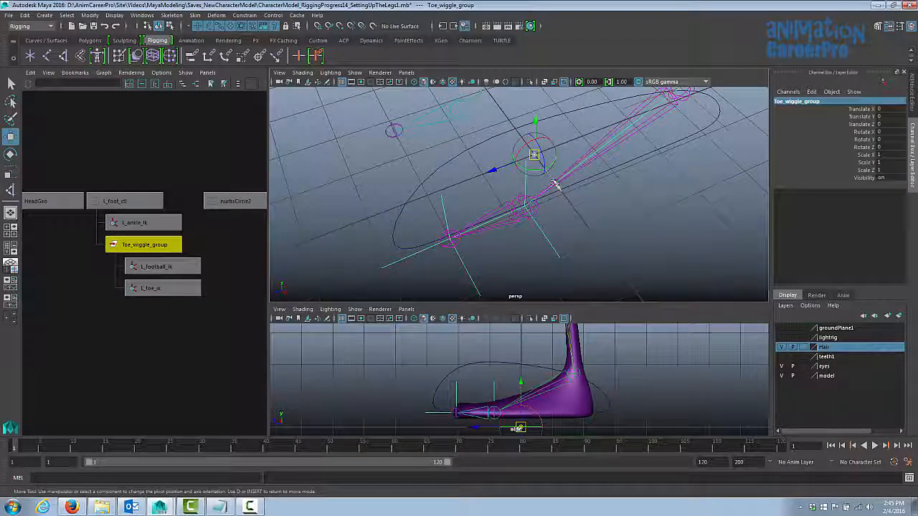
key("d")
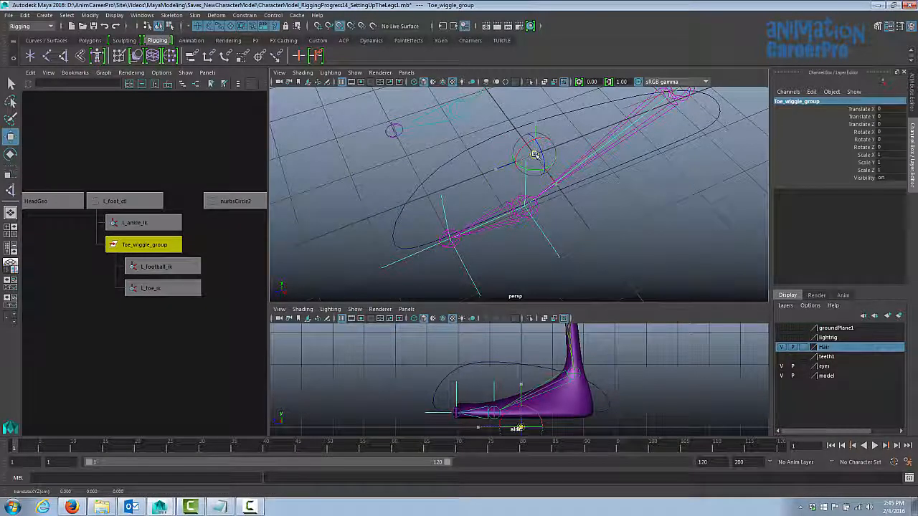
left_click_drag(534, 154, 534, 203)
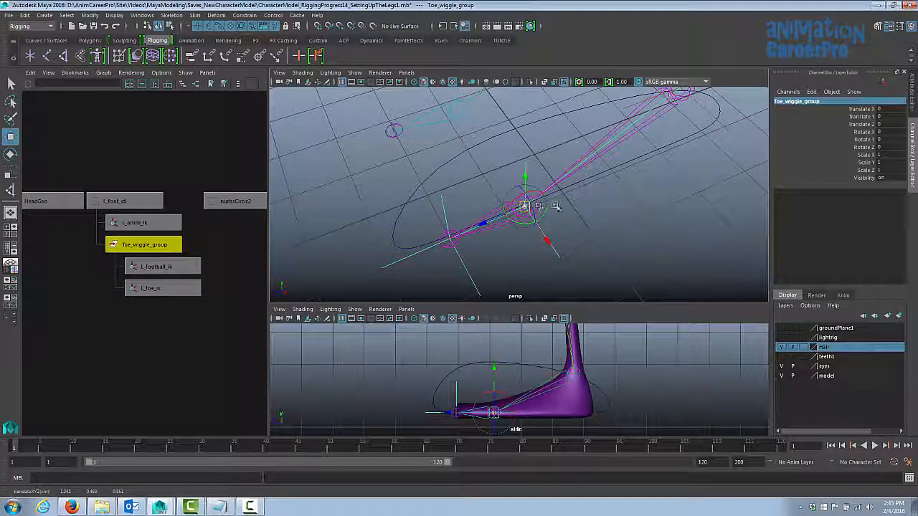
key("d")
mouse_move(560, 209)
left_mouse_down("alt")
mouse_move(567, 201)
mouse_move(557, 202)
left_mouse_up("alt")
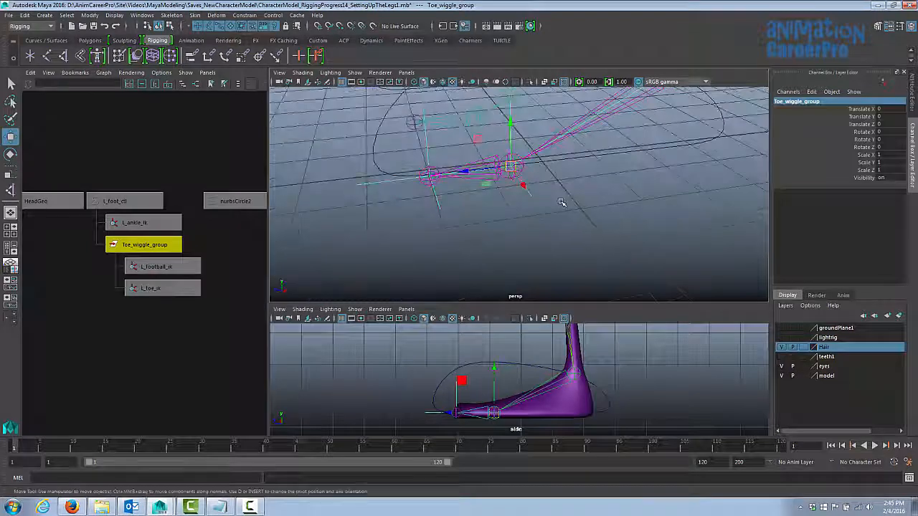
key("e")
left_click(355, 72)
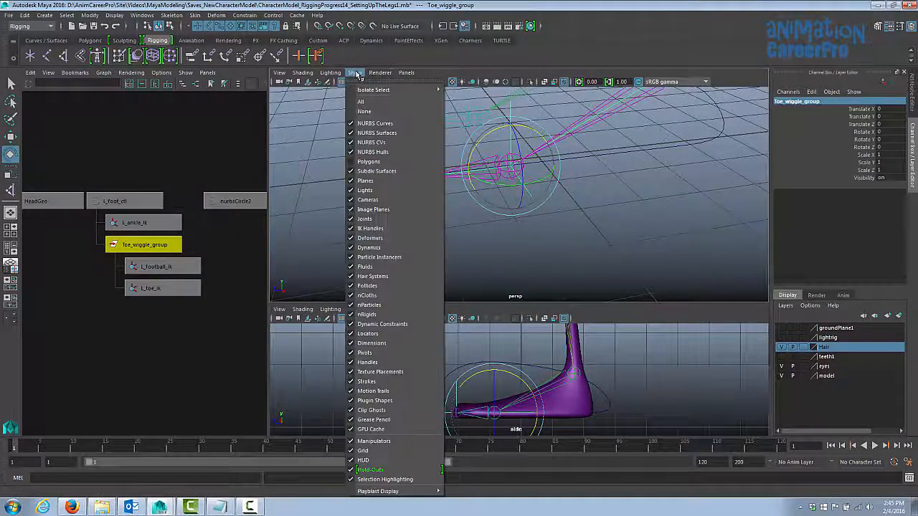
left_click(369, 161)
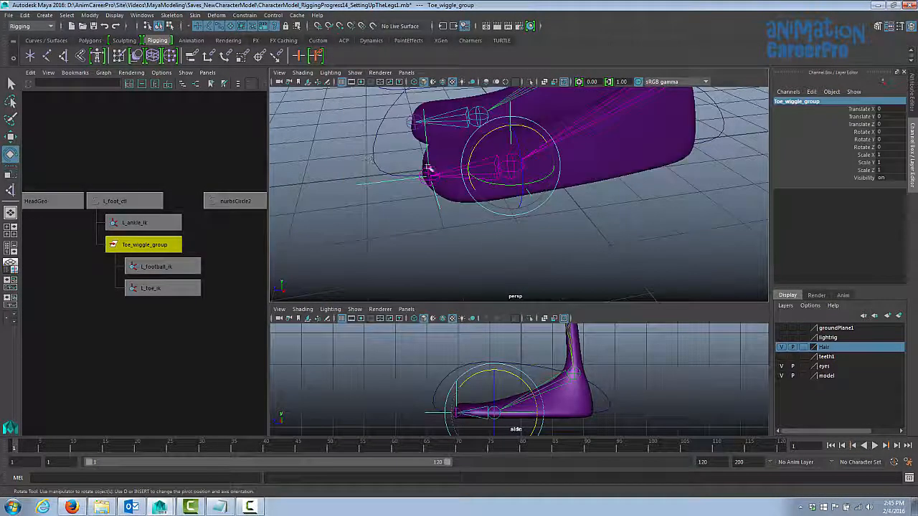
Step: Test the toe wiggle by rotating Toe_wiggle_group about the ball joint, and undo the rotation
mouse_move(487, 134)
left_mouse_down()
mouse_move(512, 135)
mouse_move(498, 147)
mouse_move(534, 141)
mouse_move(502, 150)
mouse_move(510, 156)
mouse_move(515, 141)
mouse_move(487, 147)
mouse_move(501, 137)
left_mouse_up()
key("ctrl+z")
key("ctrl+z")
Step: Group L_ankle_ik on its own under L_foot_ctl and name the group Heel_rise_group
left_click(140, 222)
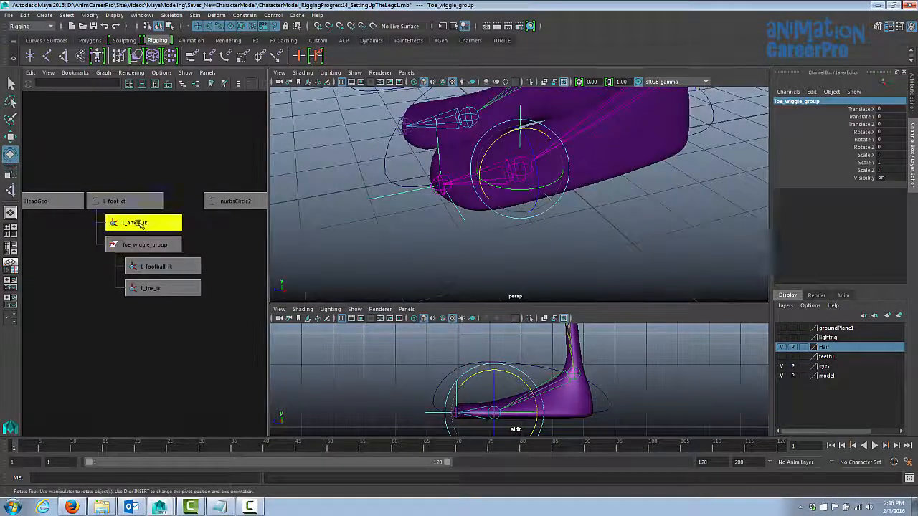
left_click_drag(502, 215, 571, 265, "alt")
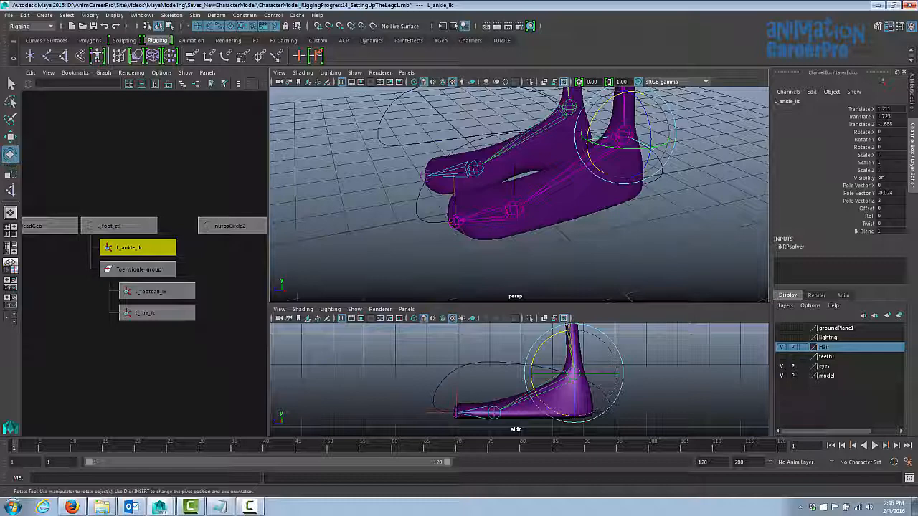
left_click_drag(552, 229, 466, 232, "alt")
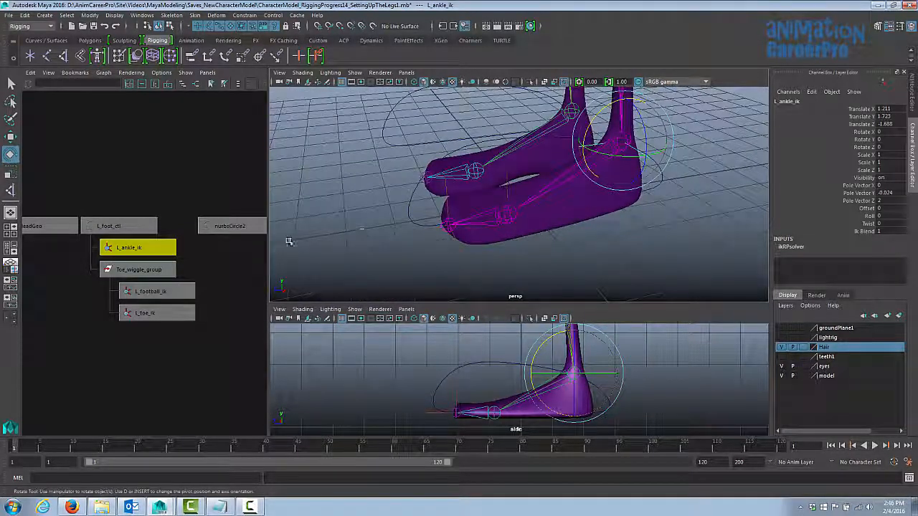
key("ctrl+g")
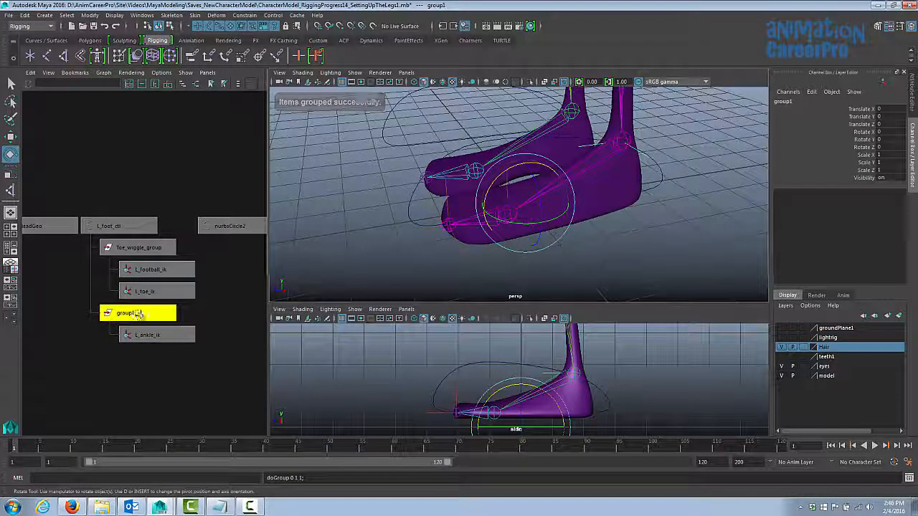
left_click(789, 102)
type("Heel rise gr")
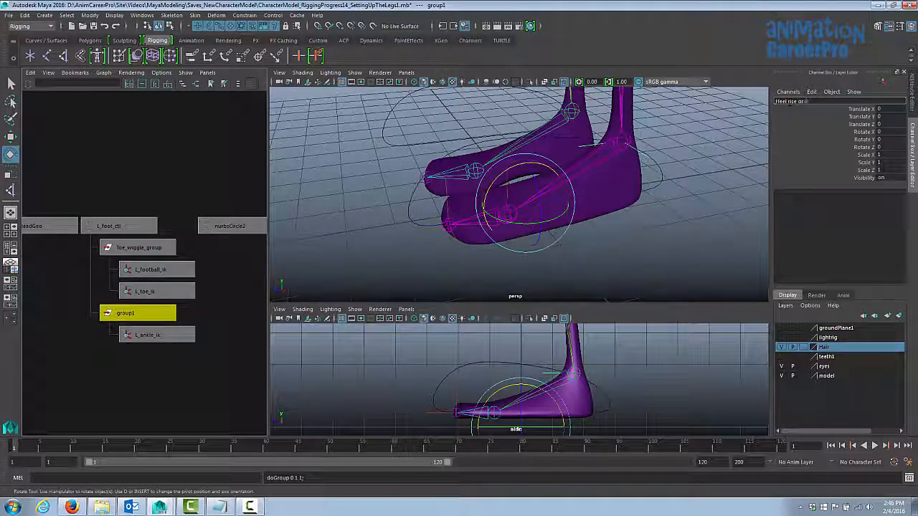
key("Return")
Step: Hide polygons in the perspective view and snap the pivot of Heel_rise_group onto the left ball-of-foot joint
left_click(354, 72)
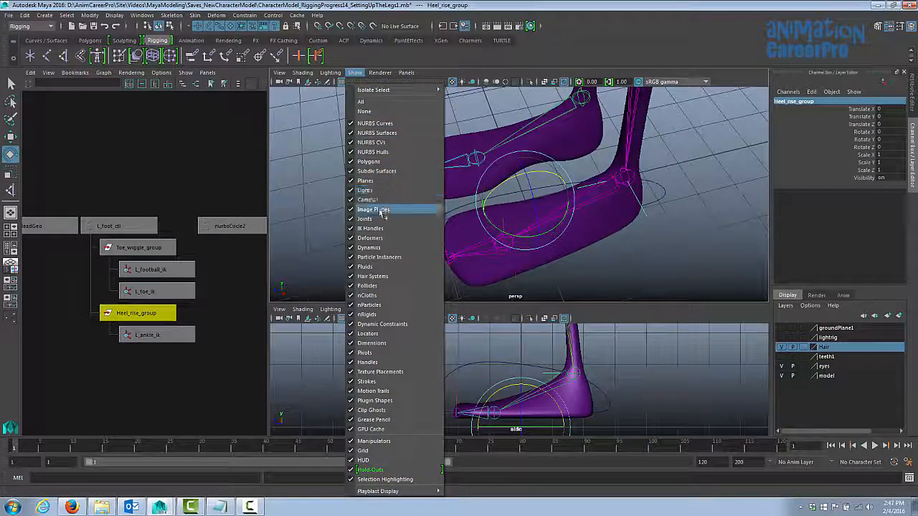
left_click(368, 161)
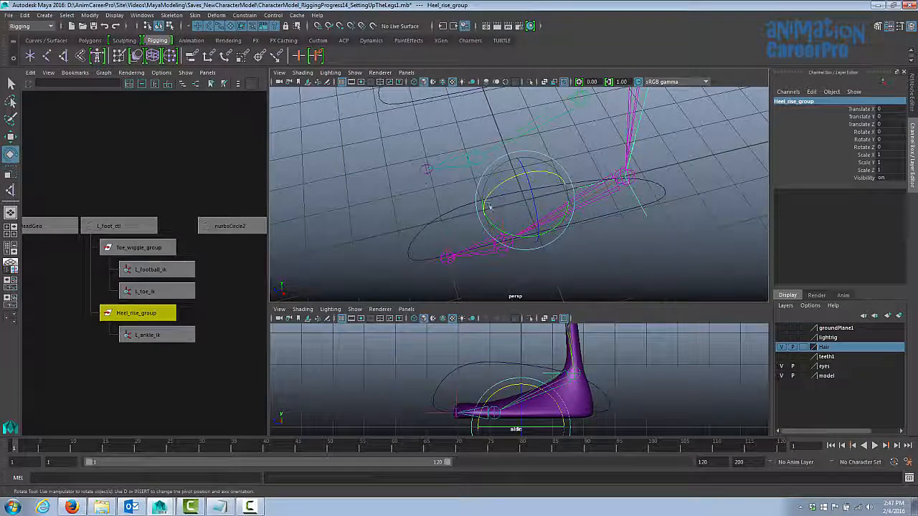
left_click_drag(540, 172, 537, 209, "alt")
key("Insert")
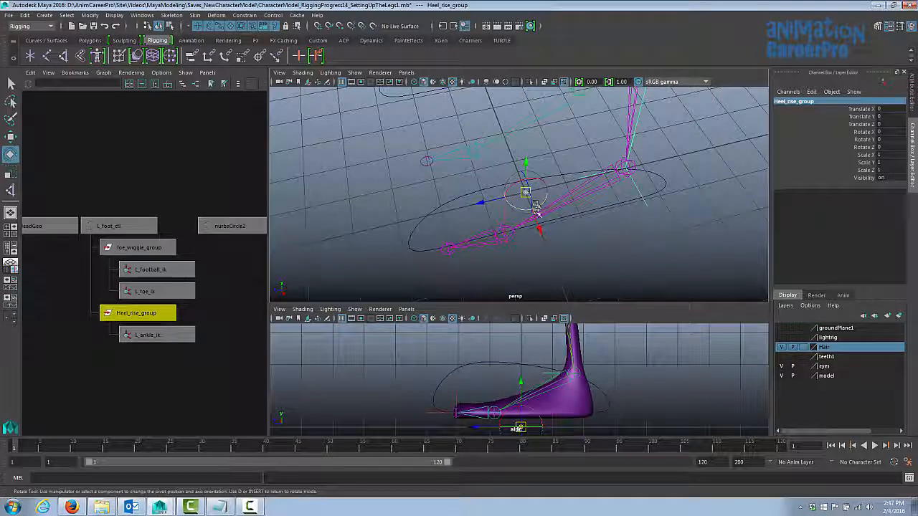
key("v")
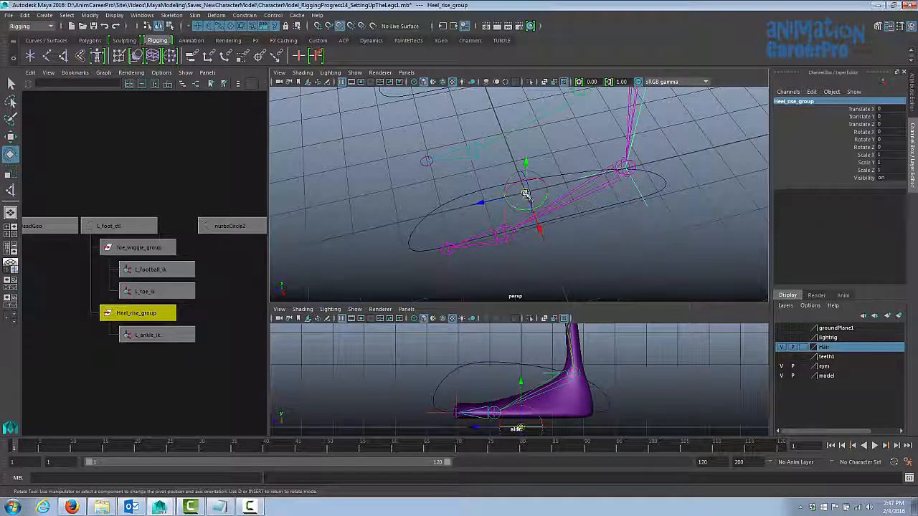
left_click_drag(525, 192, 505, 188)
key("Insert")
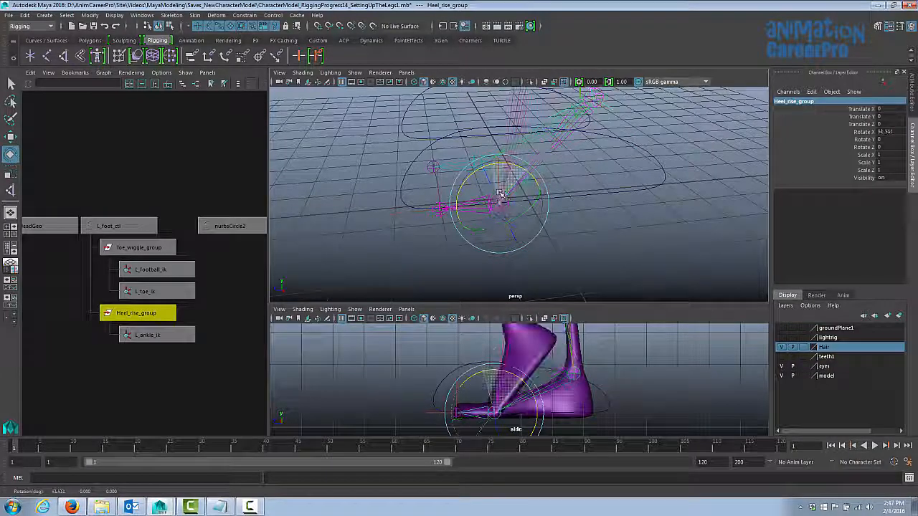
Step: Test the heel lift by rotating Heel_rise_group around X, and undo the rotations
key("ctrl+z")
left_click_drag(483, 246, 466, 187, "alt")
key("ctrl+z")
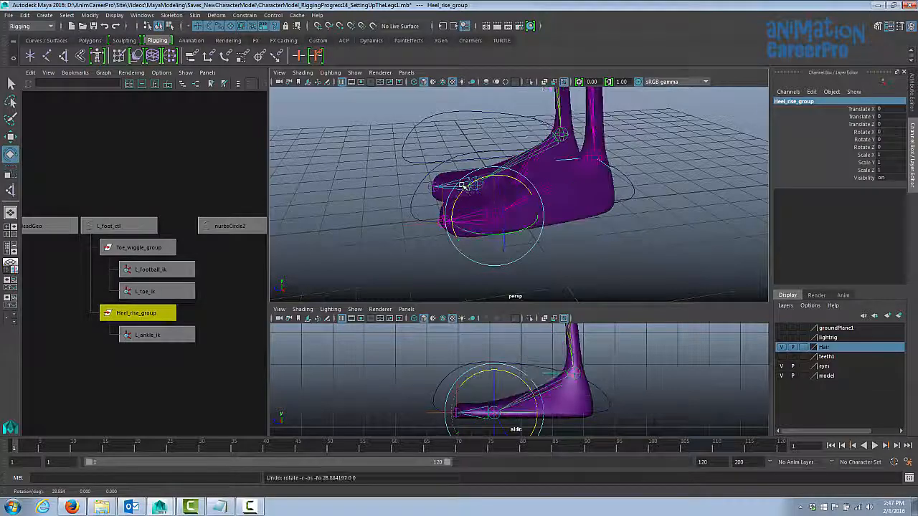
Step: Group L_foot_ctl with its whole hierarchy and name the new parent group L_teo_pivot
left_click_drag(560, 191, 542, 187, "alt")
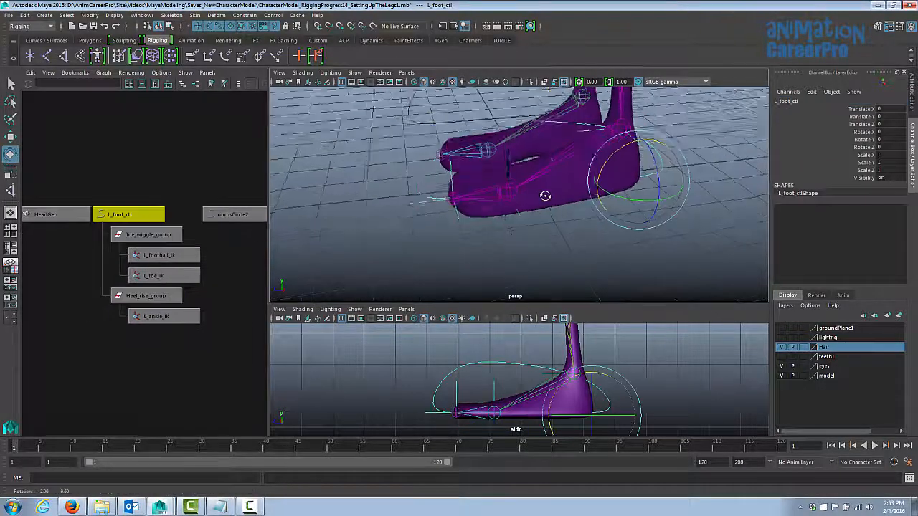
left_click_drag(547, 203, 460, 204, "alt")
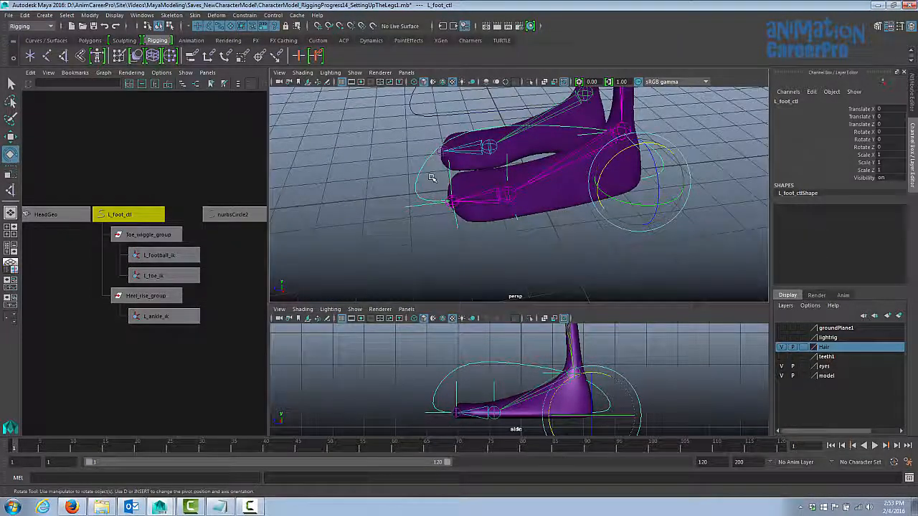
key("ctrl+g")
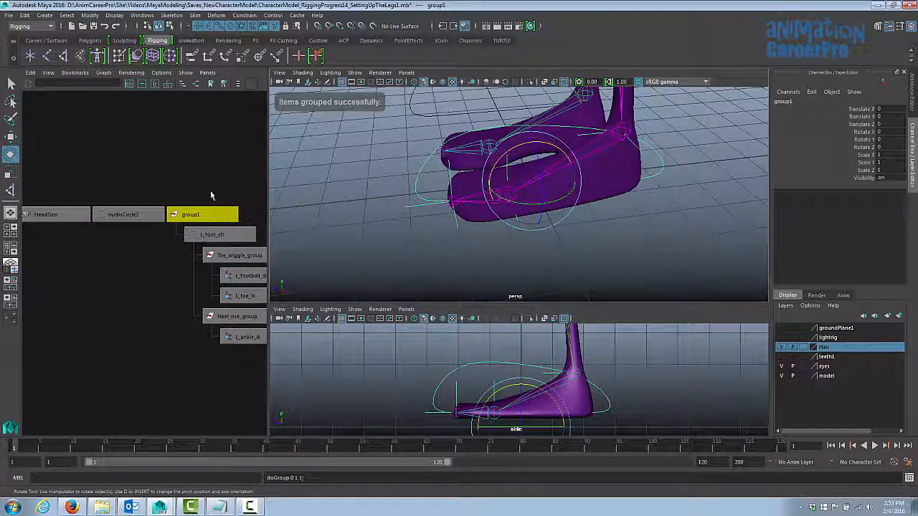
double_click(784, 103)
type("L")
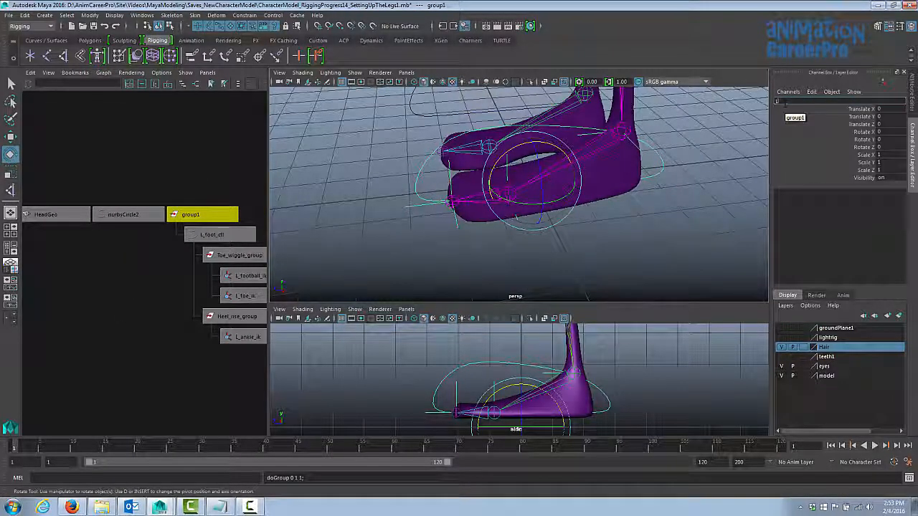
type("_teo_pivot")
key("Return")
Step: Hide polygons in the perspective view and snap the pivot of L_teo_pivot onto the left toe-tip joint
left_click_drag(530, 179, 536, 215, "alt")
key("Insert")
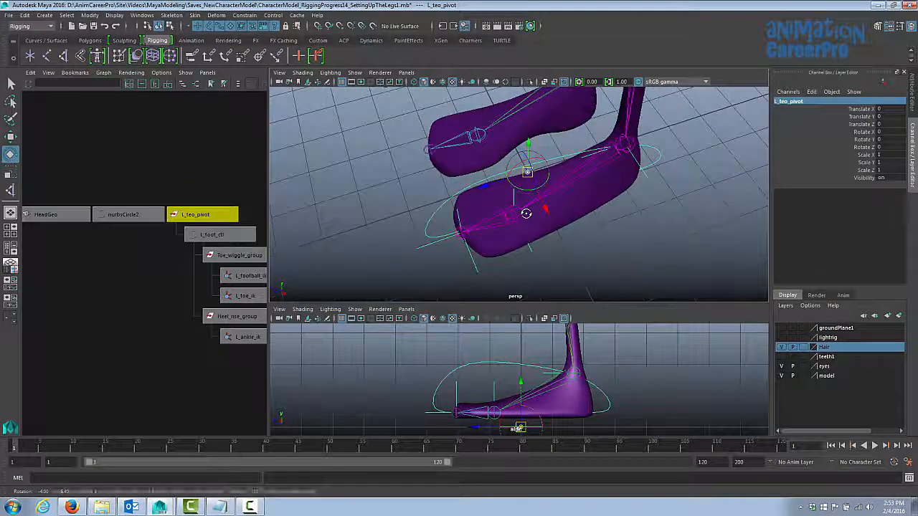
left_click(354, 72)
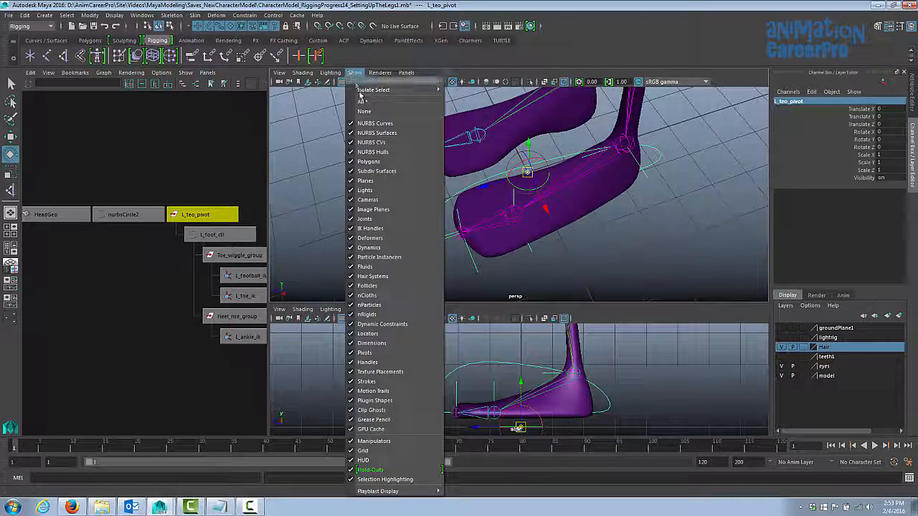
left_click(383, 160)
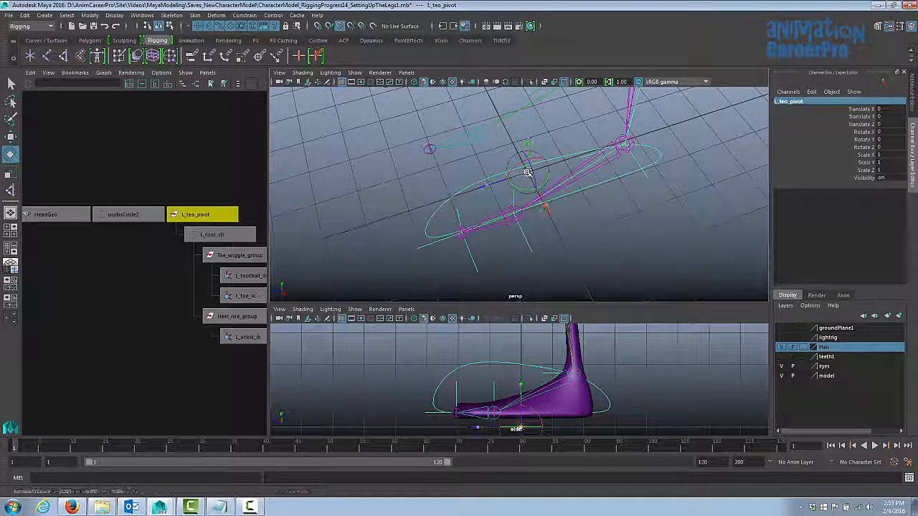
left_click_drag(527, 172, 462, 234)
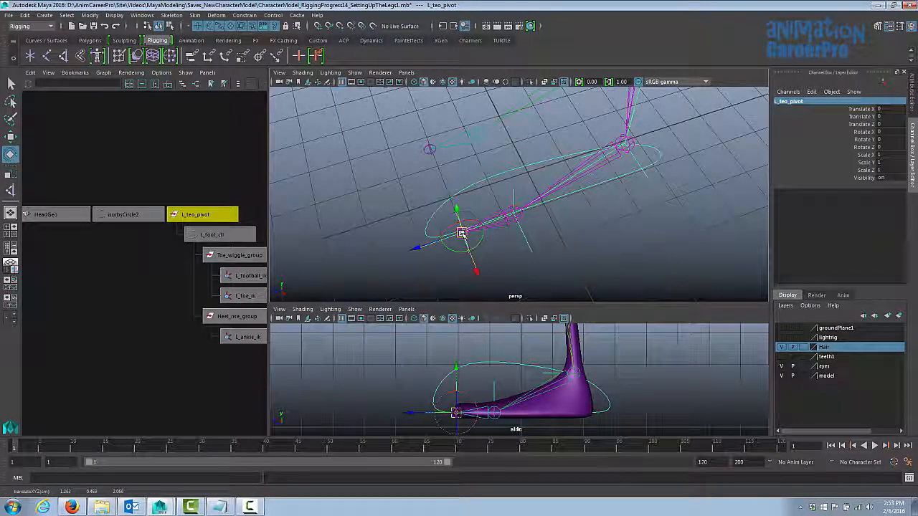
Step: Finish editing the pivot of L_teo_pivot and show polygons again in the perspective view
key("Insert")
left_click_drag(530, 195, 518, 154, "alt")
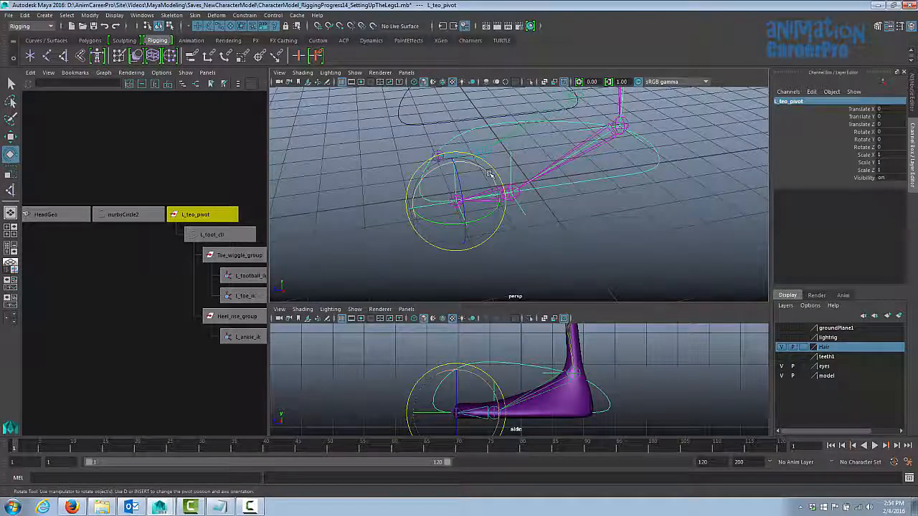
left_click(354, 73)
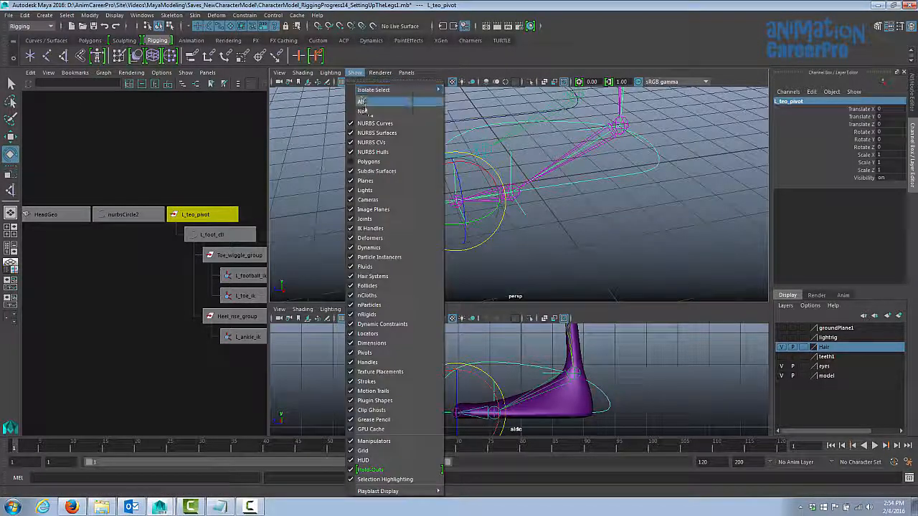
left_click(389, 160)
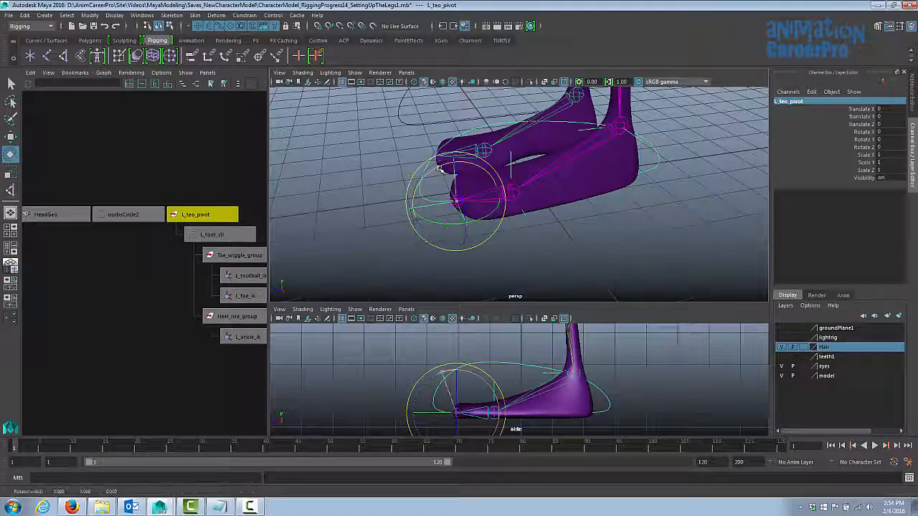
Step: Test the toe pivot by rotating L_teo_pivot on different axes, and undo the rotations
left_click_drag(409, 195, 408, 179)
key("ctrl+z")
left_click_drag(459, 208, 479, 172, "alt")
left_click_drag(497, 171, 467, 164)
key("ctrl+z")
left_click_drag(476, 199, 492, 208, "alt")
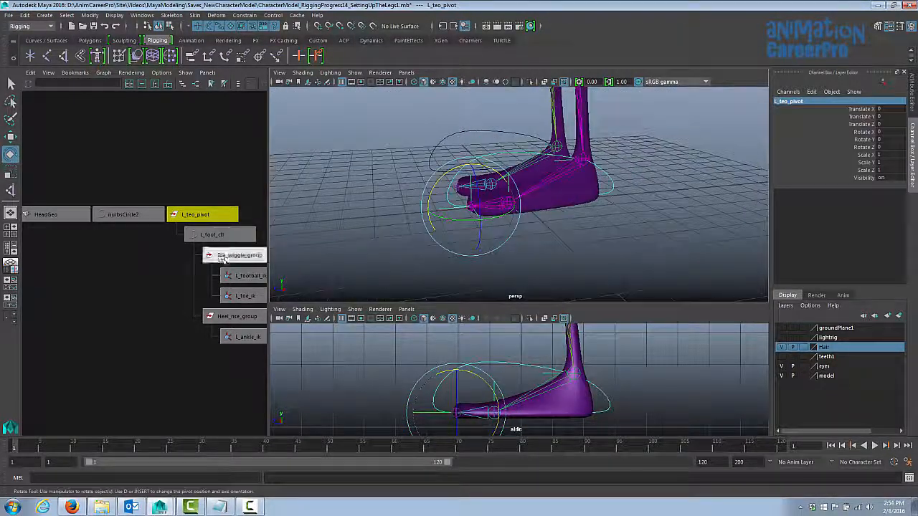
Step: Select L_foot_ctl and examine its available channels from Translate X to Visibility
left_click(223, 256)
left_click(215, 235)
left_click_drag(559, 200, 617, 212, "alt")
right_click_drag(669, 215, 646, 216, "alt")
left_click_drag(667, 177, 650, 219, "alt")
right_click_drag(650, 218, 676, 223, "alt")
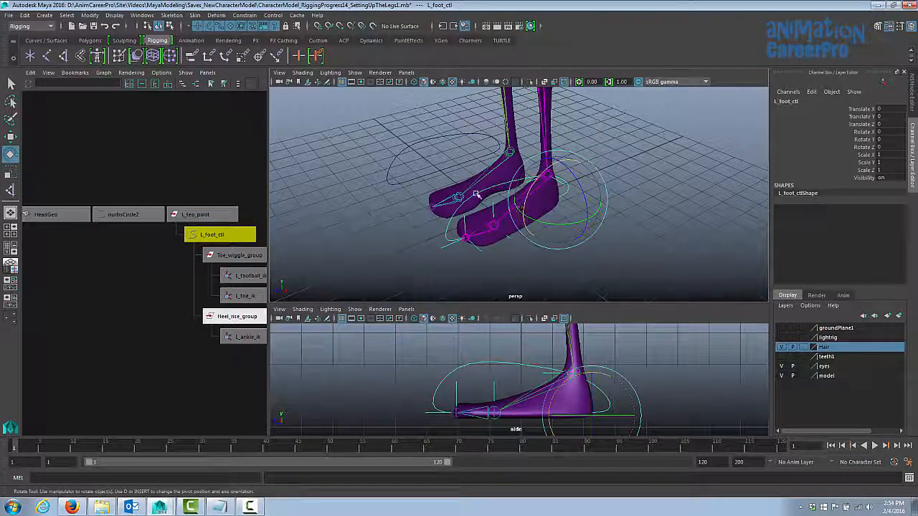
left_click_drag(475, 194, 462, 169, "alt")
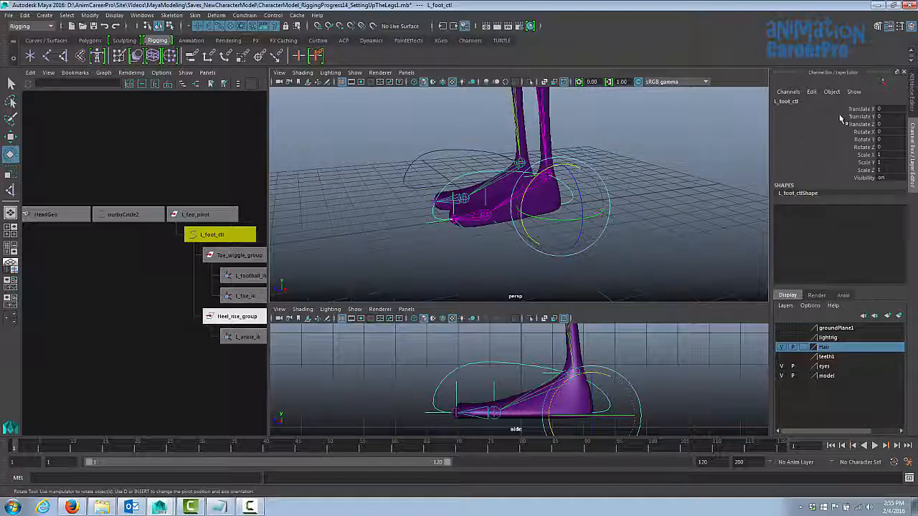
left_click_drag(848, 110, 851, 176)
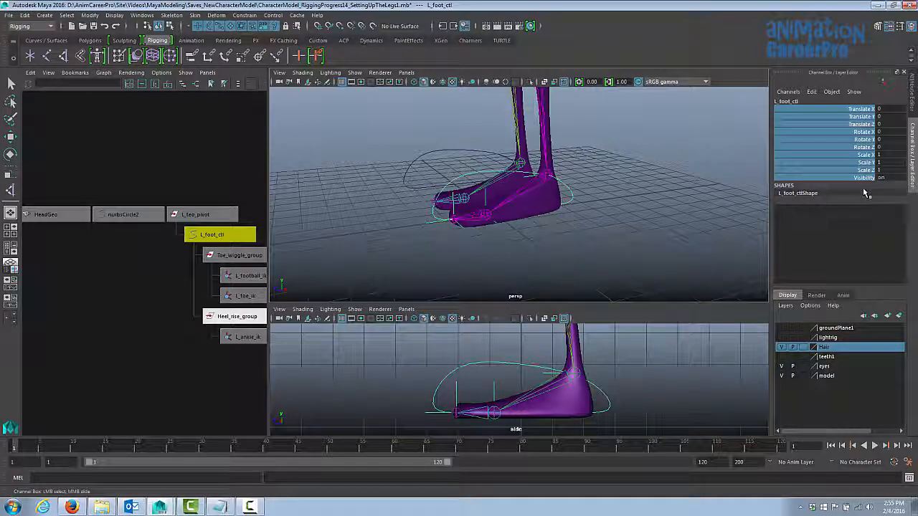
Step: Test the Rotate X channel of L_foot_ctl in the perspective view, and undo the rotation
key("r")
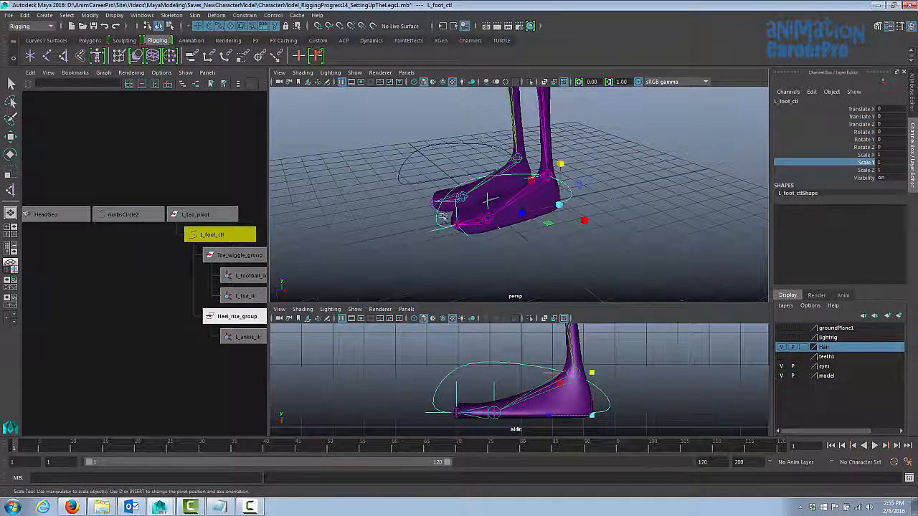
left_click(843, 134)
key("e")
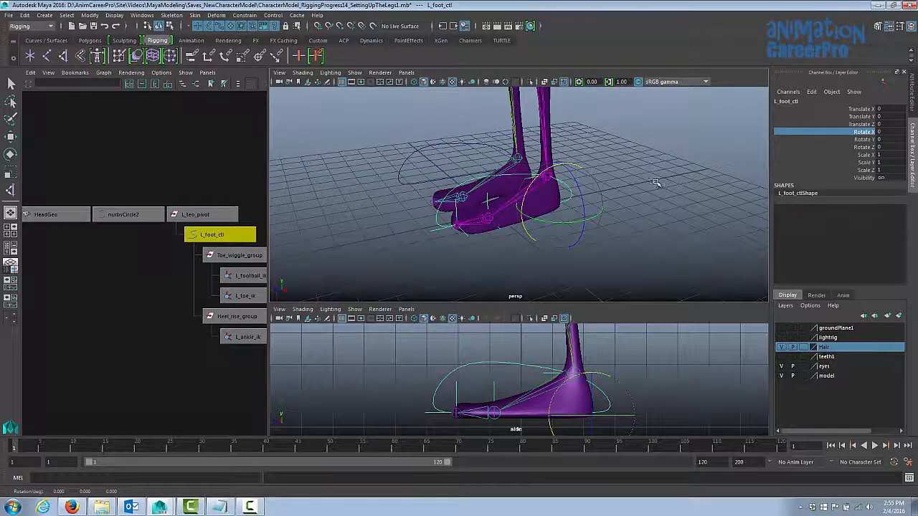
middle_click_drag(652, 182, 667, 205)
key("ctrl+z")
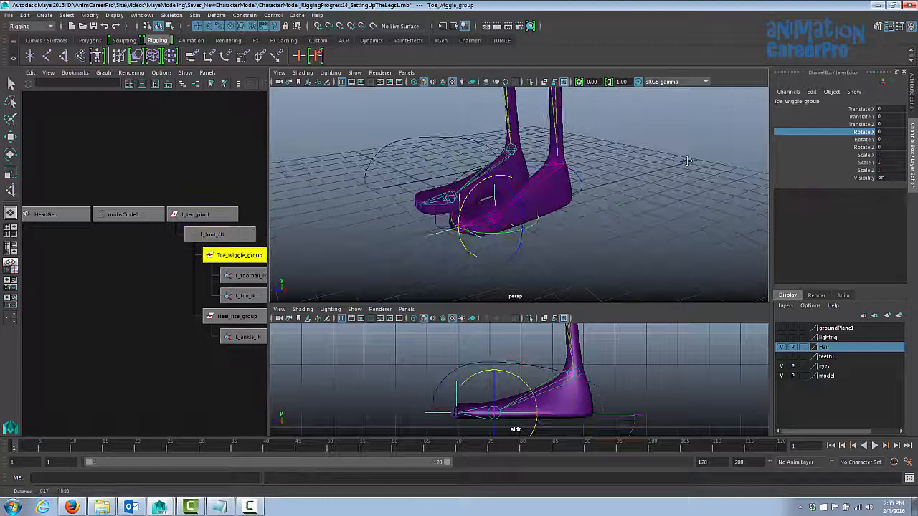
Step: Select L_foot_ctl and start a new custom attribute with the long name Heel Raise
left_click_drag(687, 160, 582, 188, "alt")
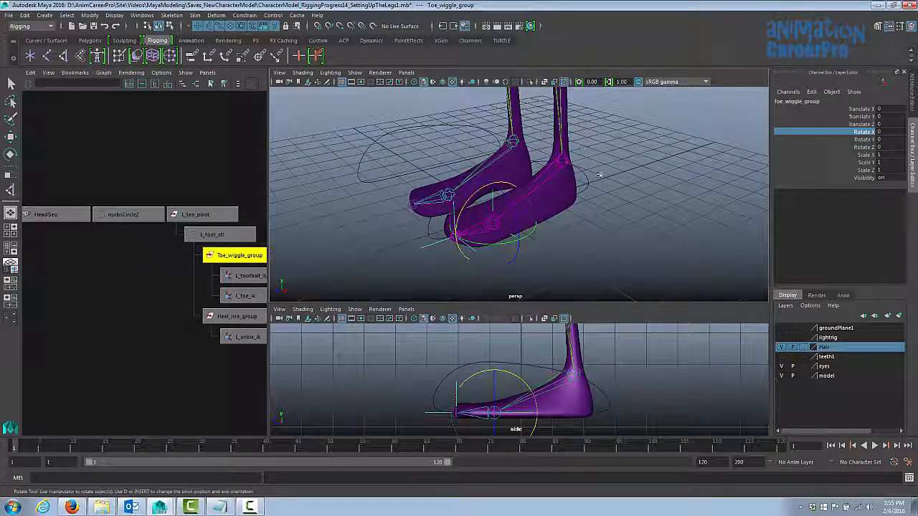
right_click_drag(598, 177, 526, 255, "alt")
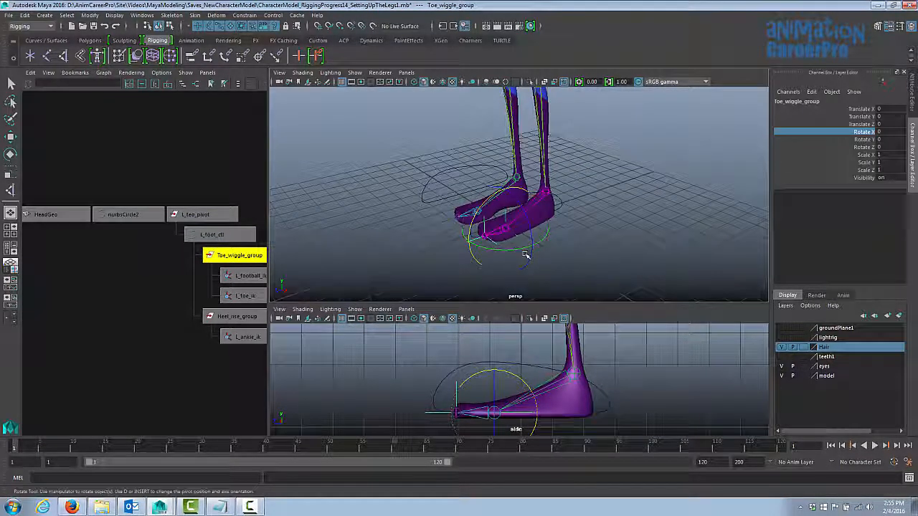
left_click_drag(568, 208, 419, 202, "alt")
key("q")
left_click(576, 211)
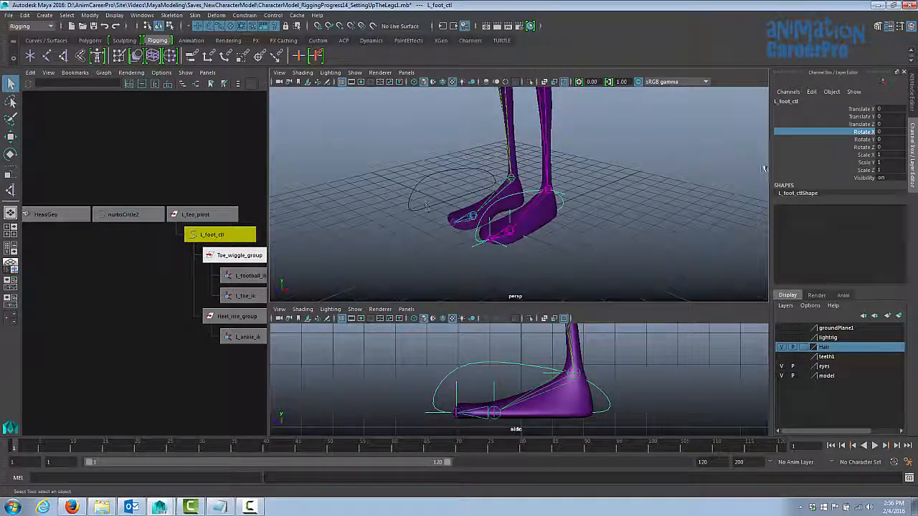
left_click(90, 15)
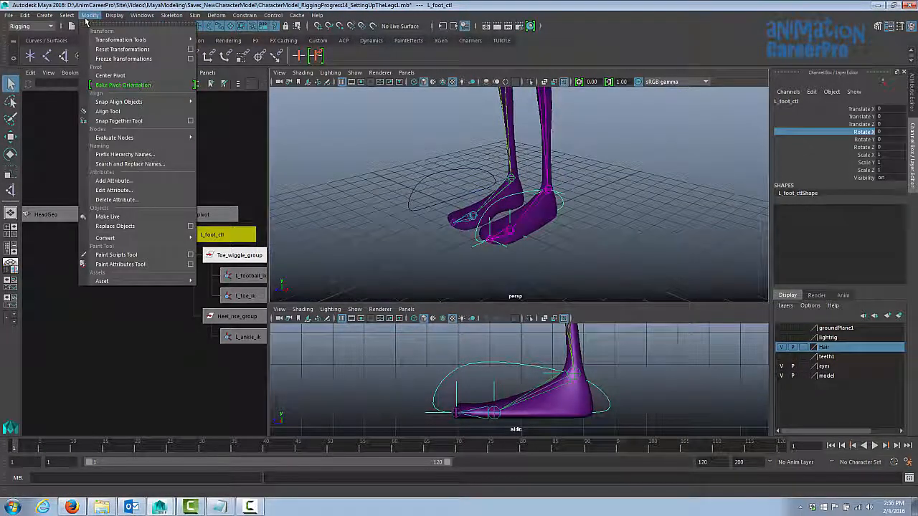
left_click(113, 181)
left_click_drag(412, 175, 674, 75)
type("Heel R")
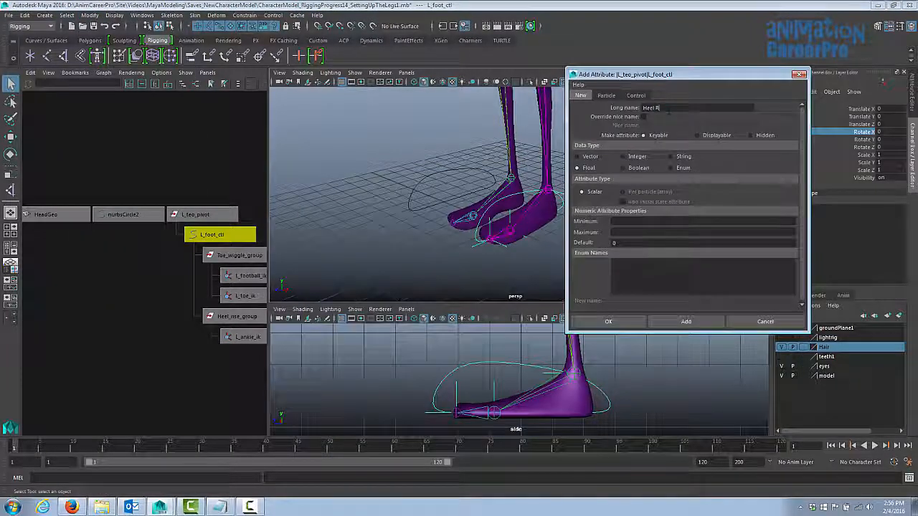
type("aise")
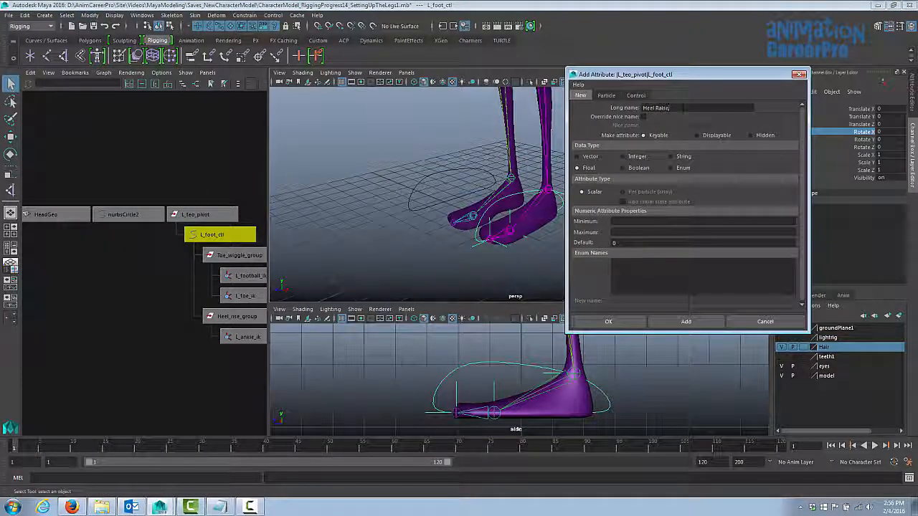
Step: Give the Heel Raise attribute a minimum of 0, maximum of 10 and default of 0, and add it to L_foot_ctl
left_click_drag(692, 75, 694, 62)
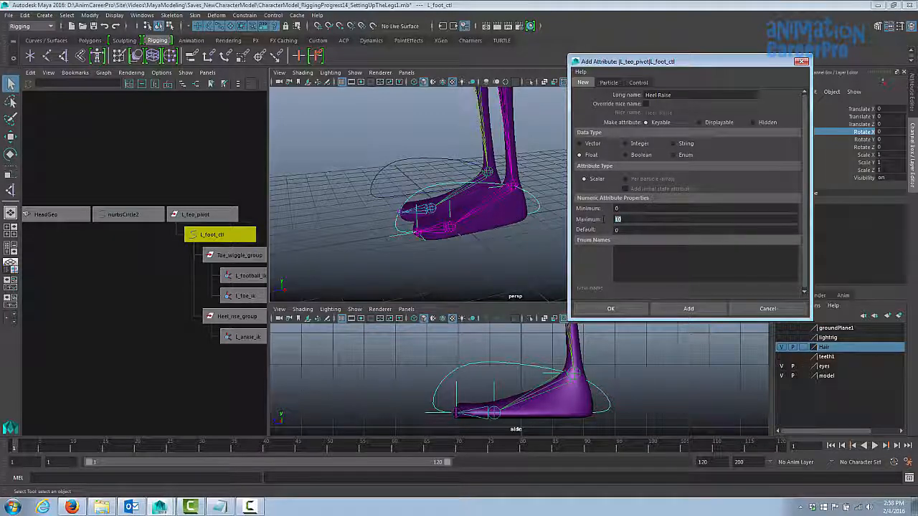
key("Tab")
left_click_drag(482, 201, 524, 209, "alt")
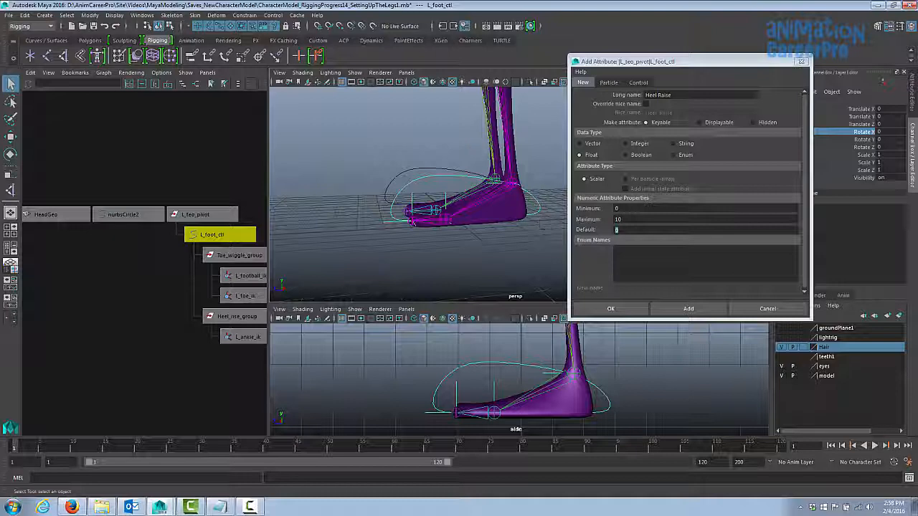
double_click(618, 219)
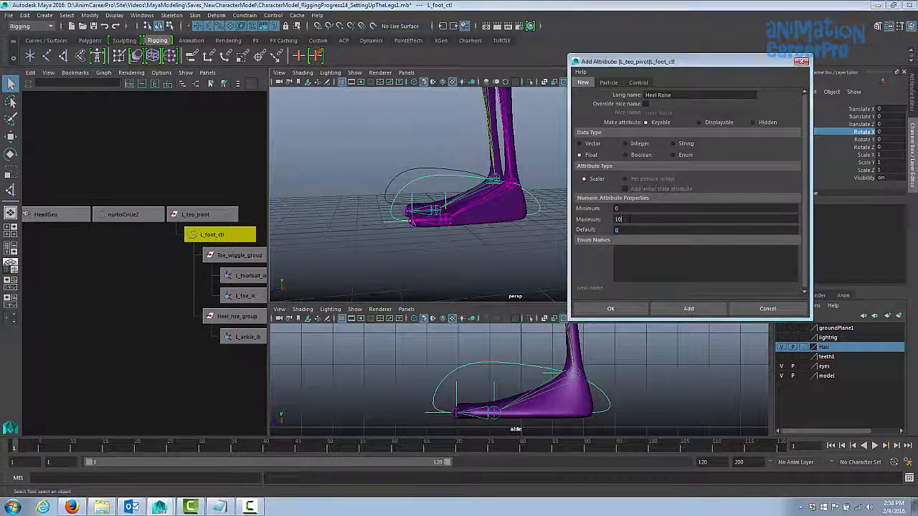
left_click(675, 307)
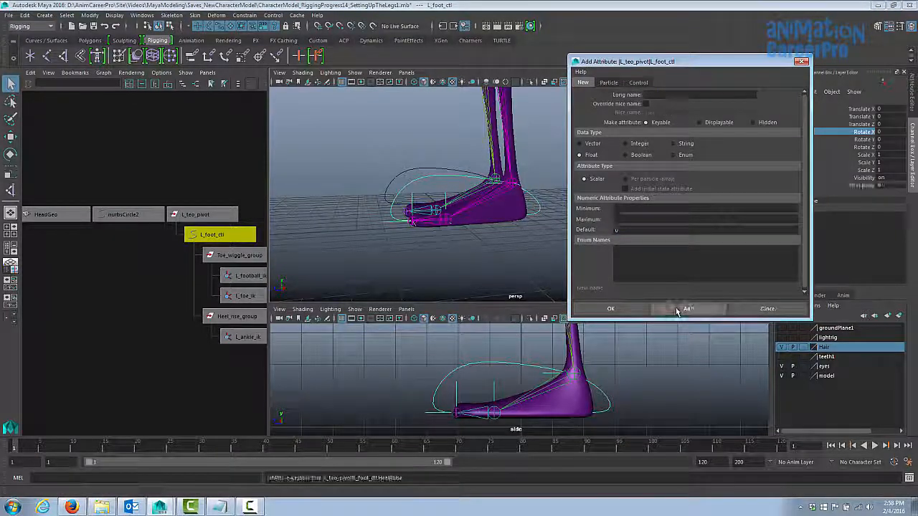
left_click(863, 185)
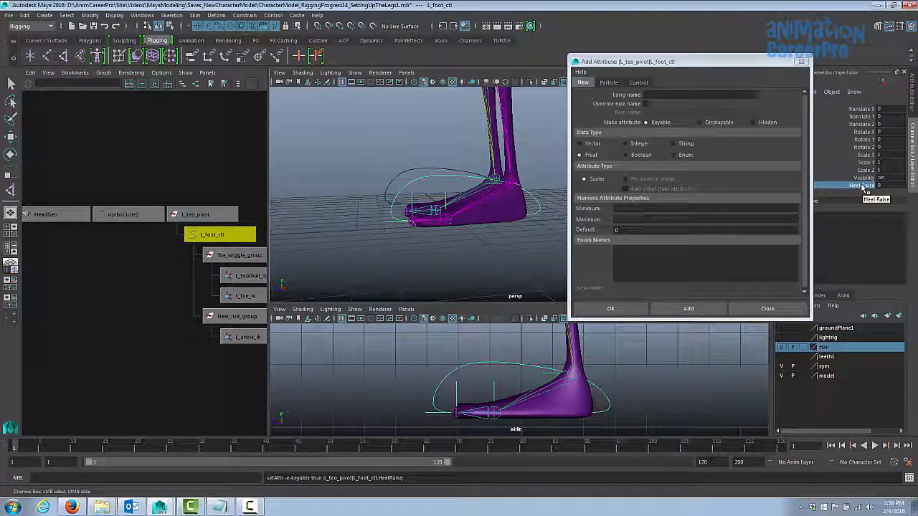
Step: Add a float attribute named Toe Flap to L_foot_ctl with minimum -10, maximum 10 and default 0
left_click_drag(490, 207, 522, 230, "alt")
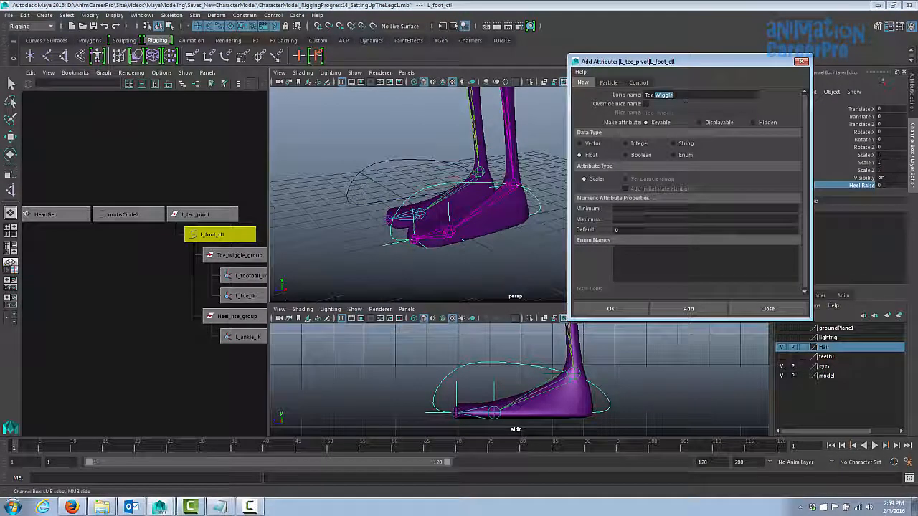
type("Flap")
left_click_drag(448, 265, 459, 246, "alt")
left_click(673, 216)
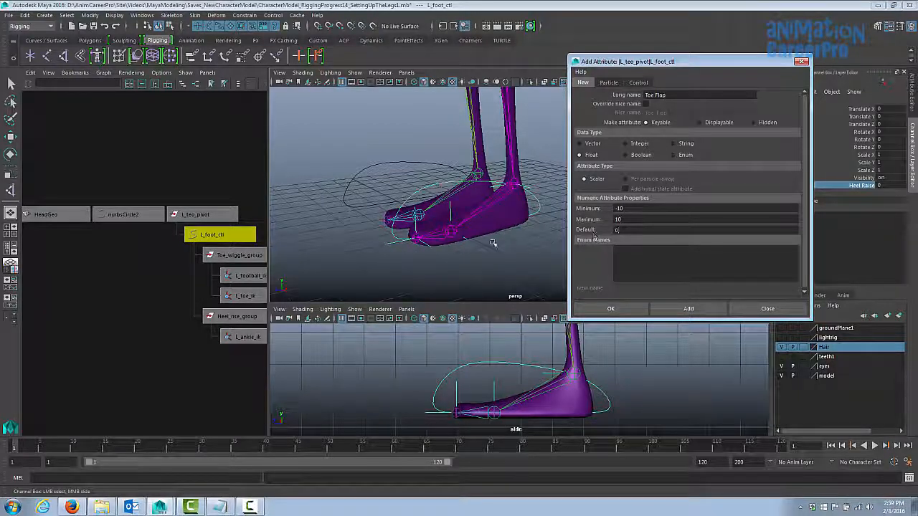
left_click(434, 233)
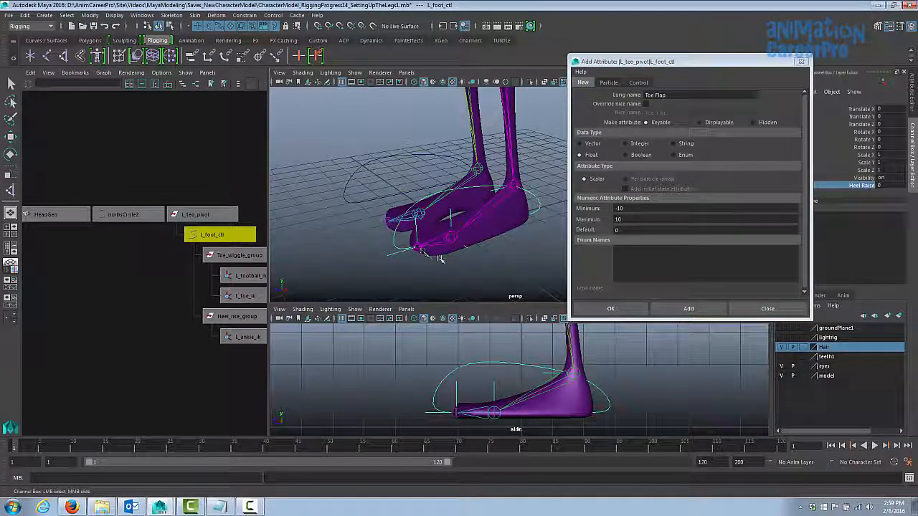
left_click(698, 309)
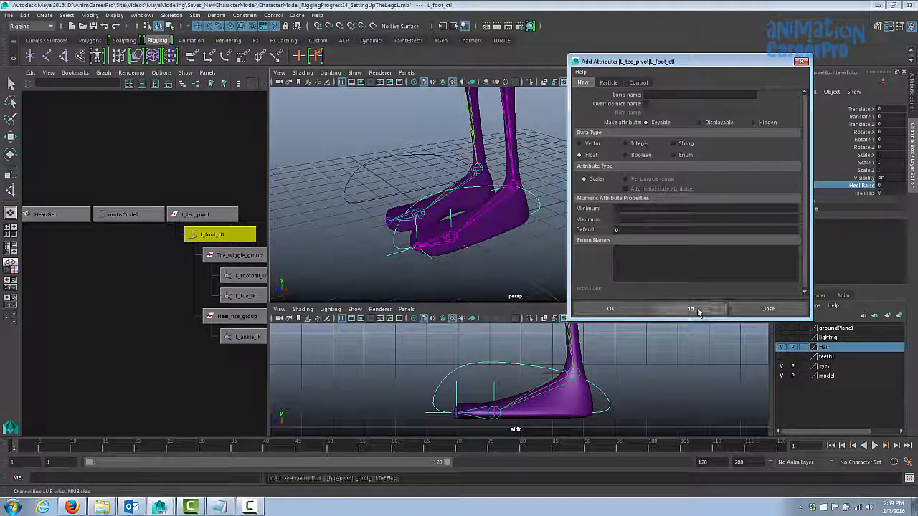
left_click(866, 194)
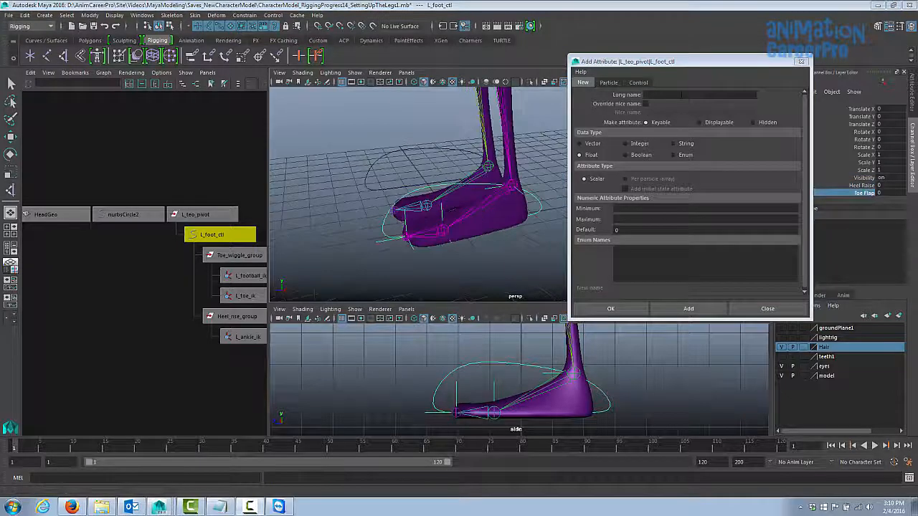
Step: Add a float attribute named Foot Roll to L_foot_ctl with minimum -10 and default 0, and close the attribute dialog
left_click(681, 94)
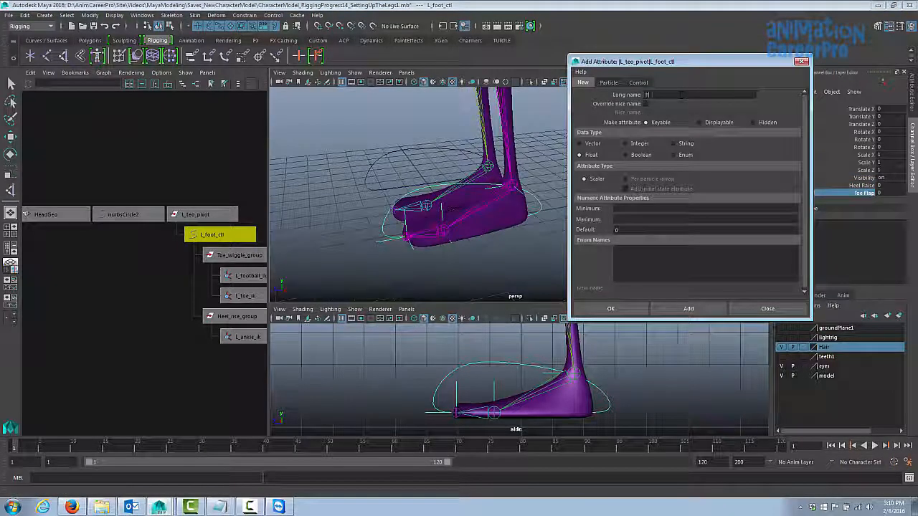
type("Foot Roll")
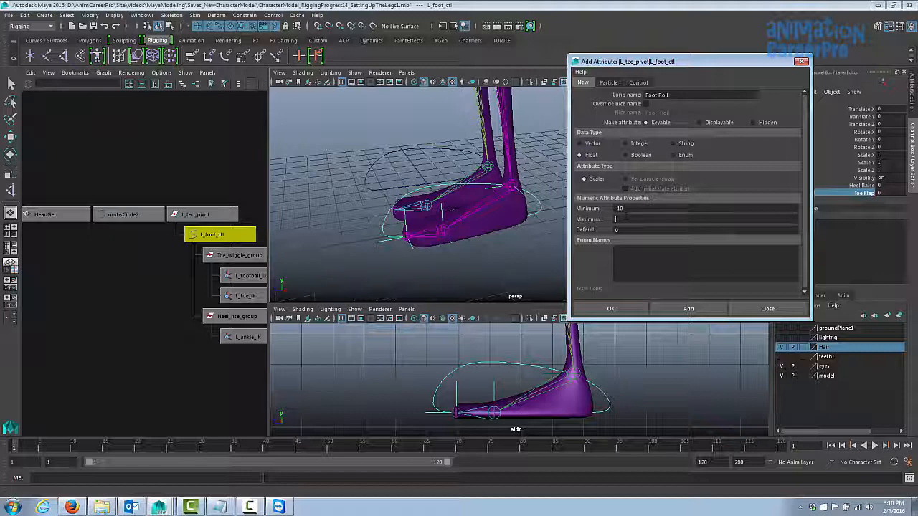
left_click(677, 307)
left_click(768, 308)
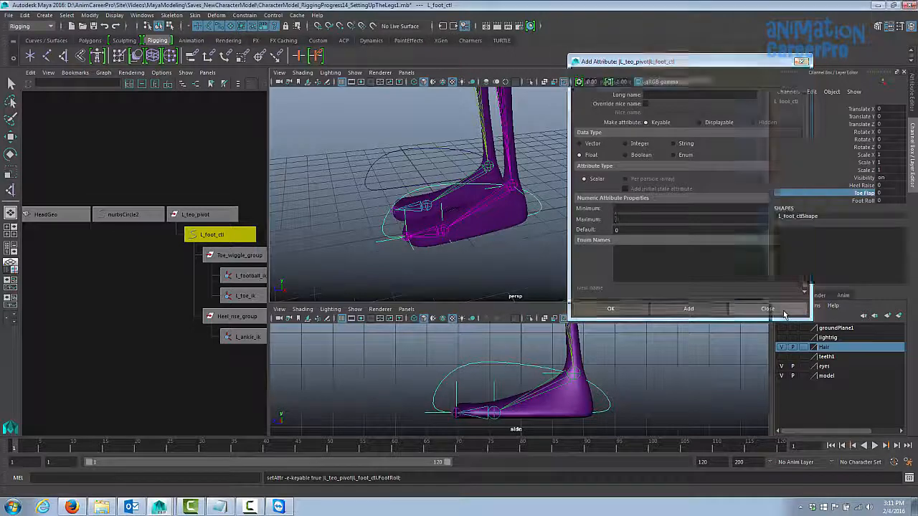
Step: Test the foot roll by rotating L_foot_ctl around its heel pivot, and undo the rotations
left_click_drag(567, 236, 586, 233, "alt")
key("e")
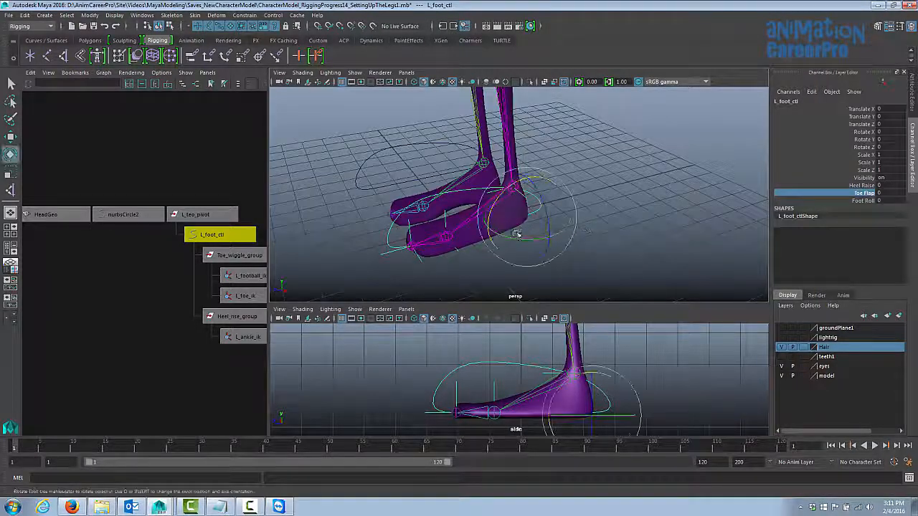
left_click_drag(496, 200, 502, 184)
key("ctrl+z")
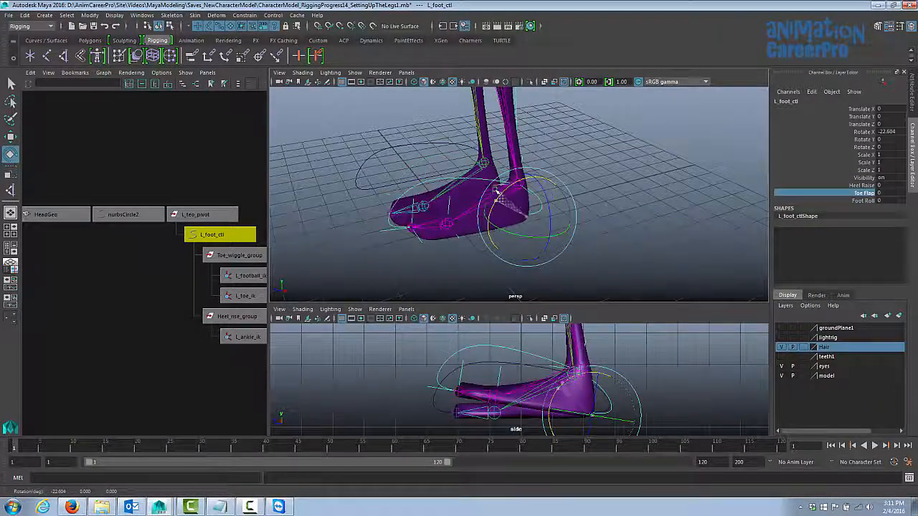
key("w")
key("e")
left_click_drag(525, 216, 515, 201)
key("ctrl+z")
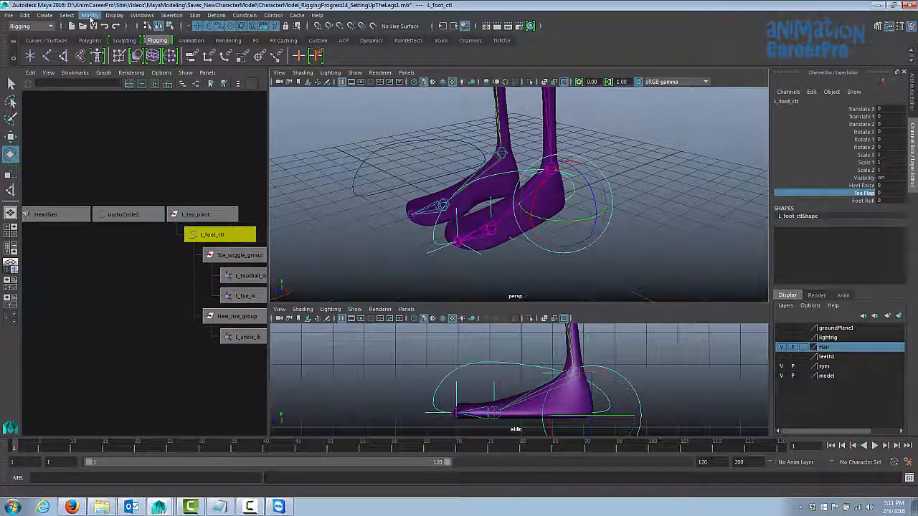
Step: Switch to the Animation menu set and open the Set Driven Key window, placing it clear of the foot
left_click(50, 27)
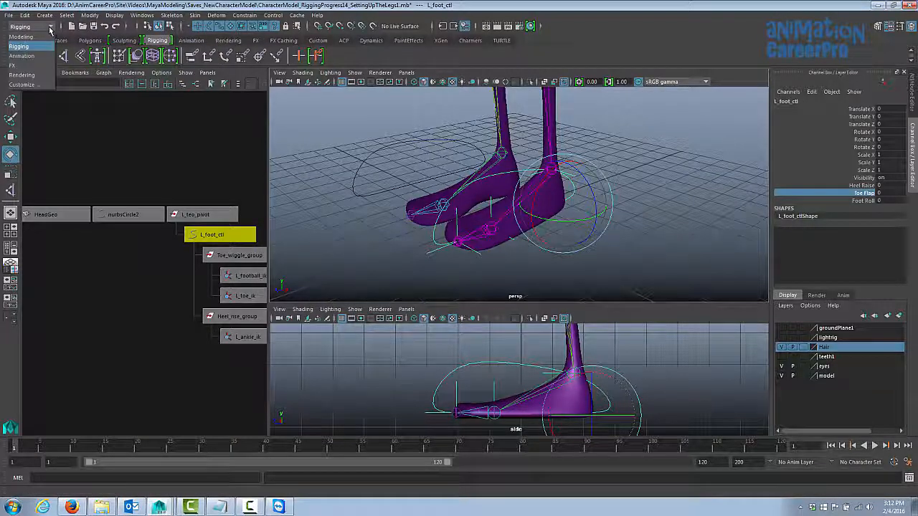
left_click(41, 57)
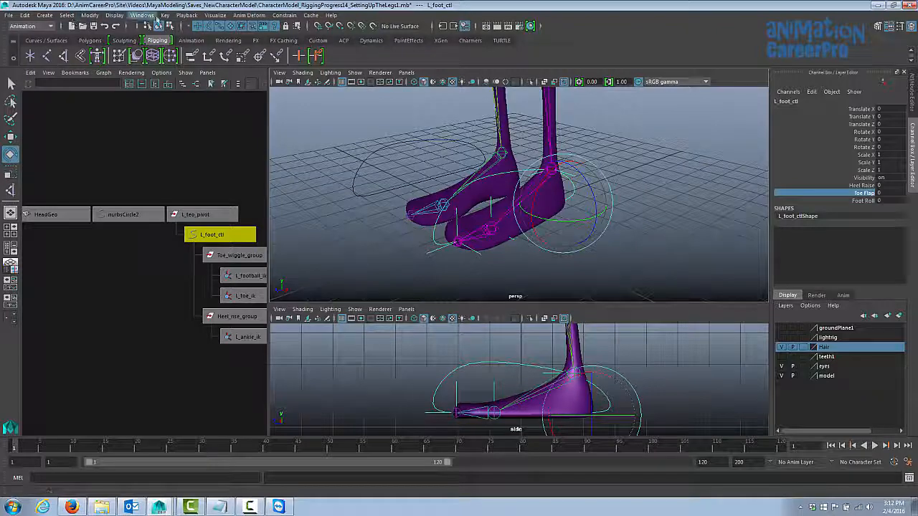
left_click(165, 16)
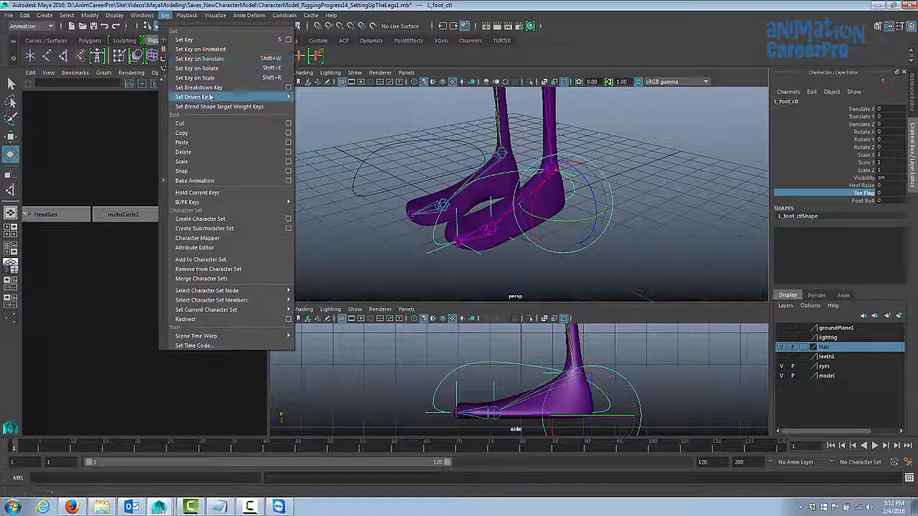
mouse_move(275, 97)
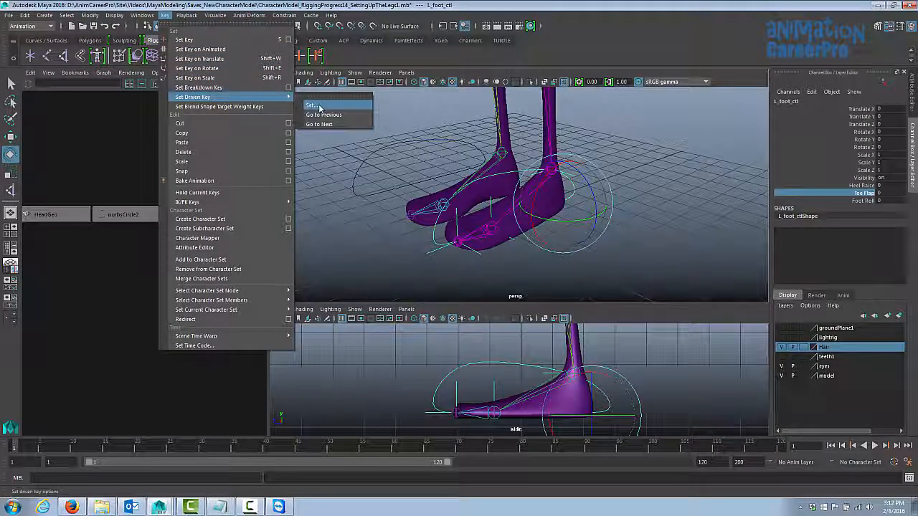
left_click(316, 106)
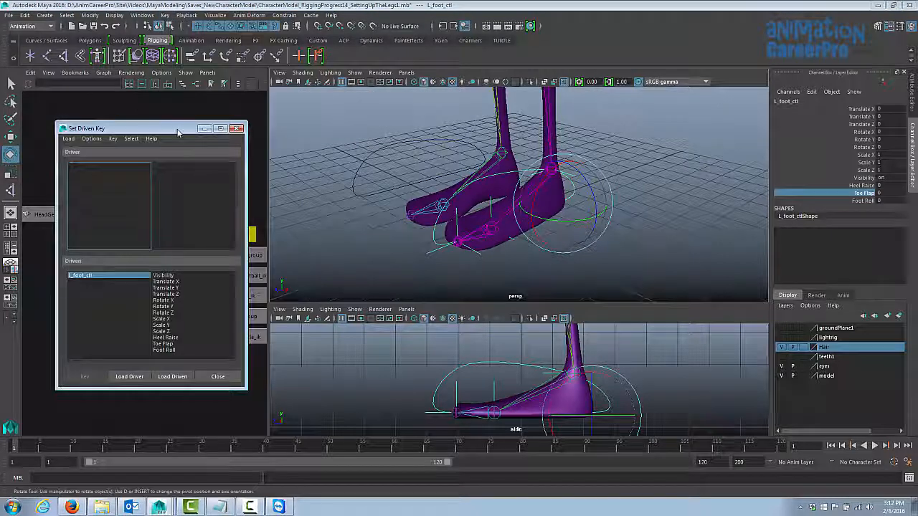
left_click_drag(178, 131, 245, 46)
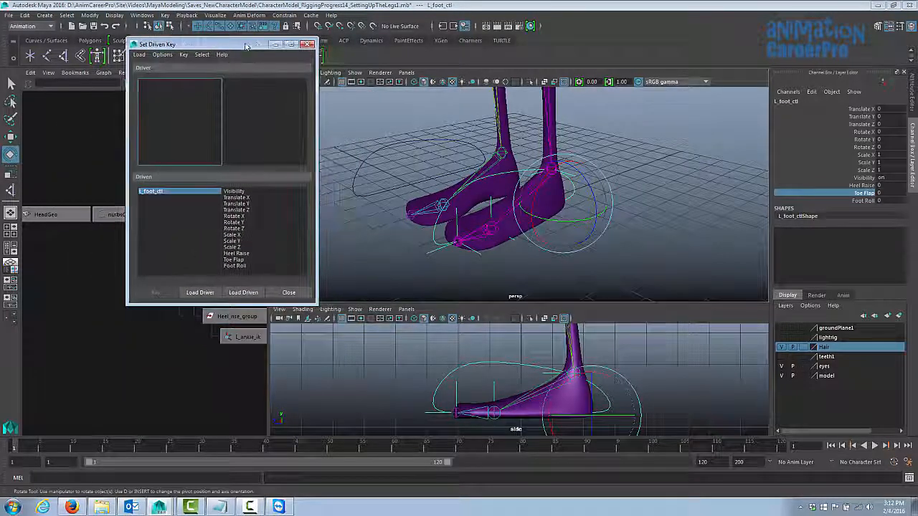
Step: Load L_foot_ctl as the driver and choose Heel Raise as its driving attribute
left_click_drag(489, 201, 455, 190, "alt")
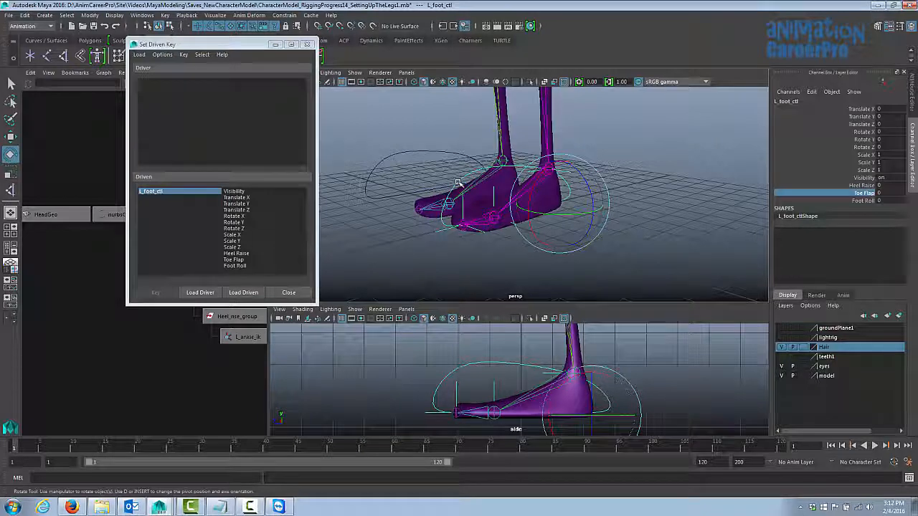
left_click_drag(458, 183, 461, 170, "alt")
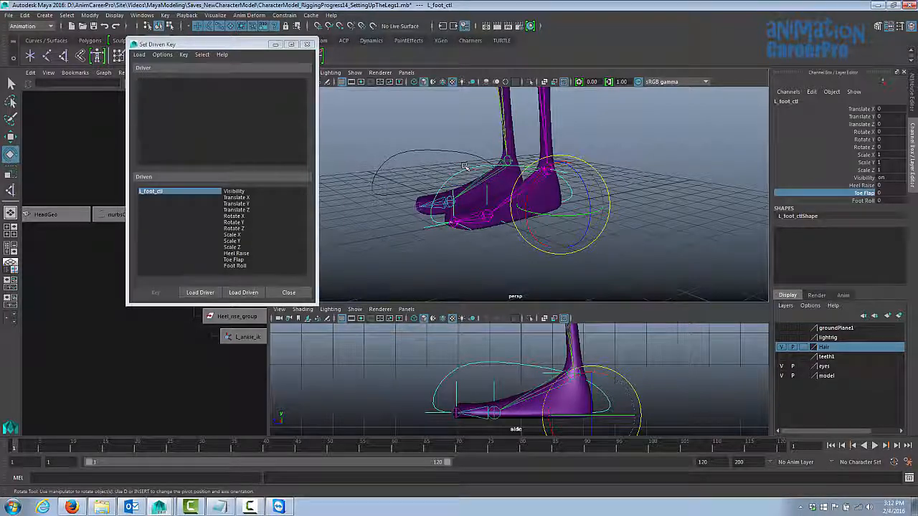
left_click(208, 291)
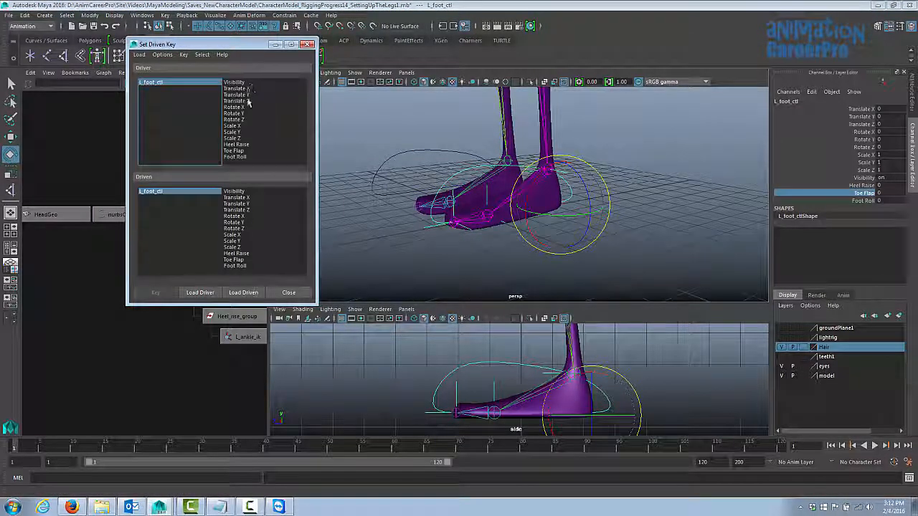
left_click(241, 145)
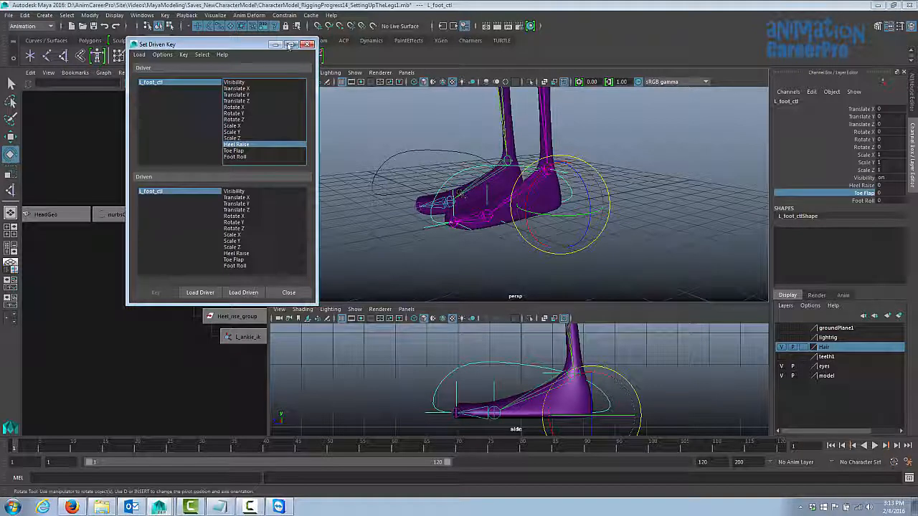
Step: Load Heel_rise_group as the driven object in place of L_foot_ctl
left_click_drag(262, 45, 399, 43)
middle_click_drag(224, 332, 157, 332, "alt")
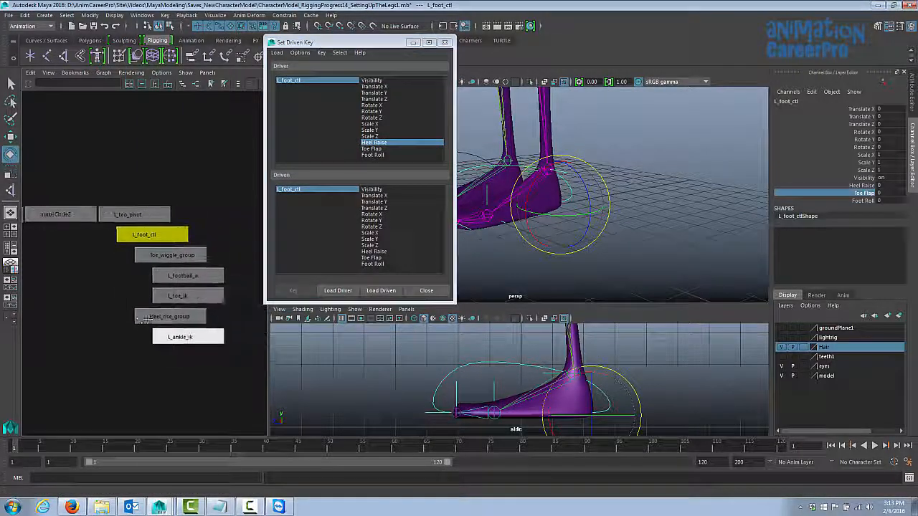
left_click(173, 318)
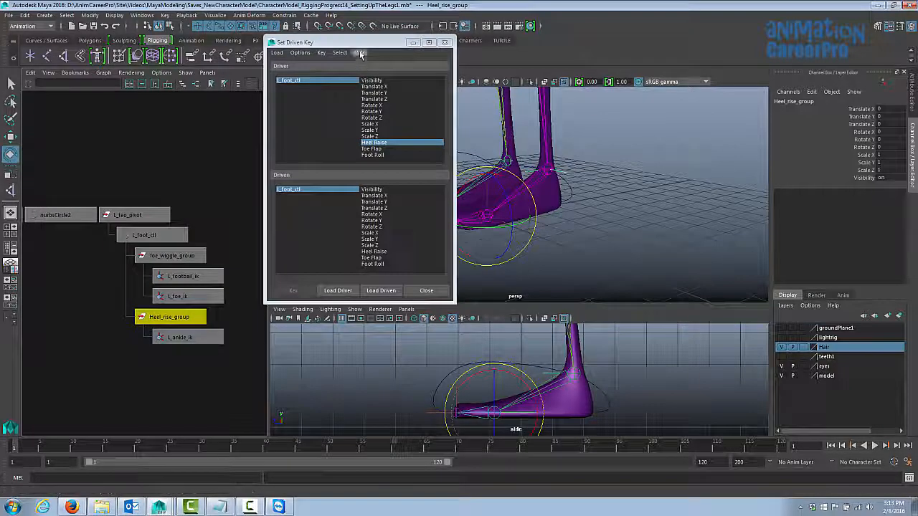
left_click_drag(348, 43, 244, 45)
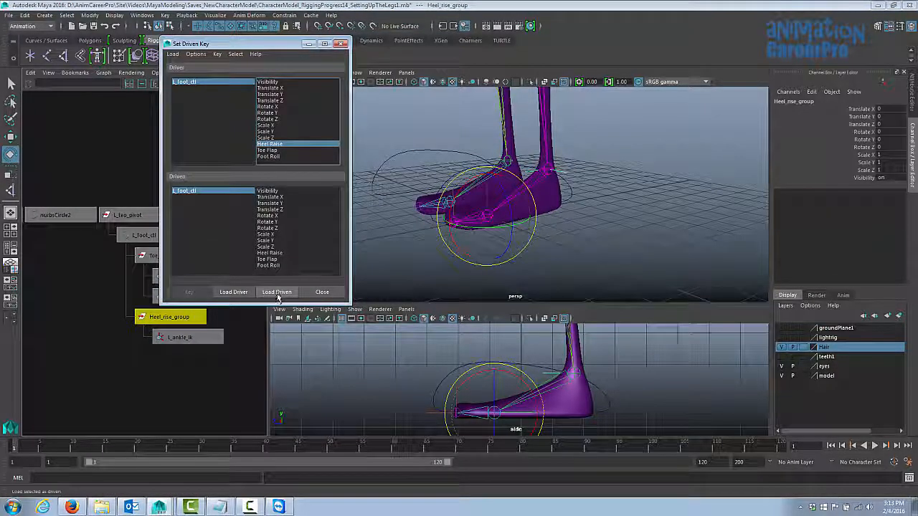
left_click(277, 291)
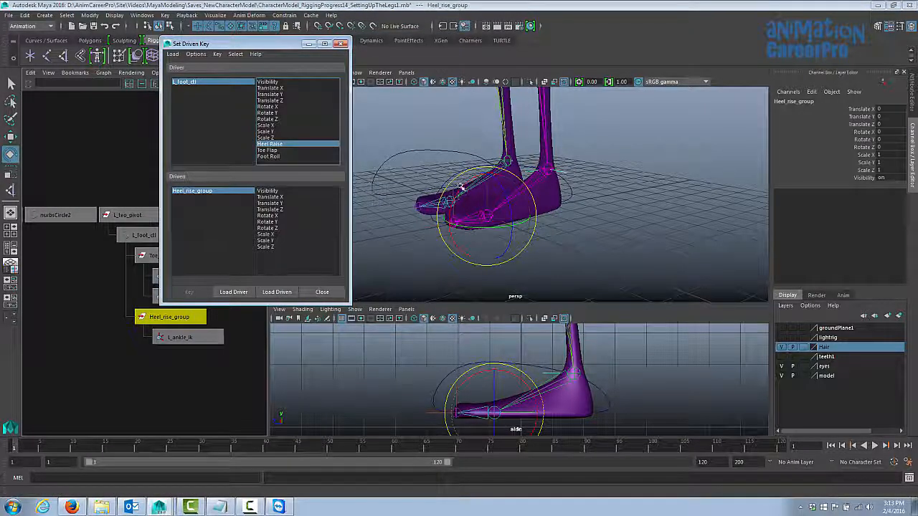
Step: Test and undo the heel group's rotation, and set a driven key for its Rotate X at the neutral pose
left_click_drag(462, 185, 445, 205)
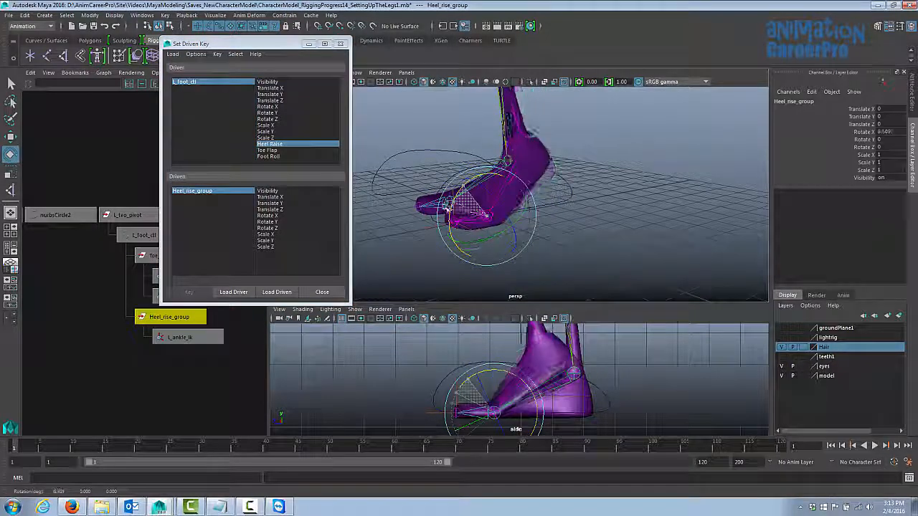
key("ctrl+z")
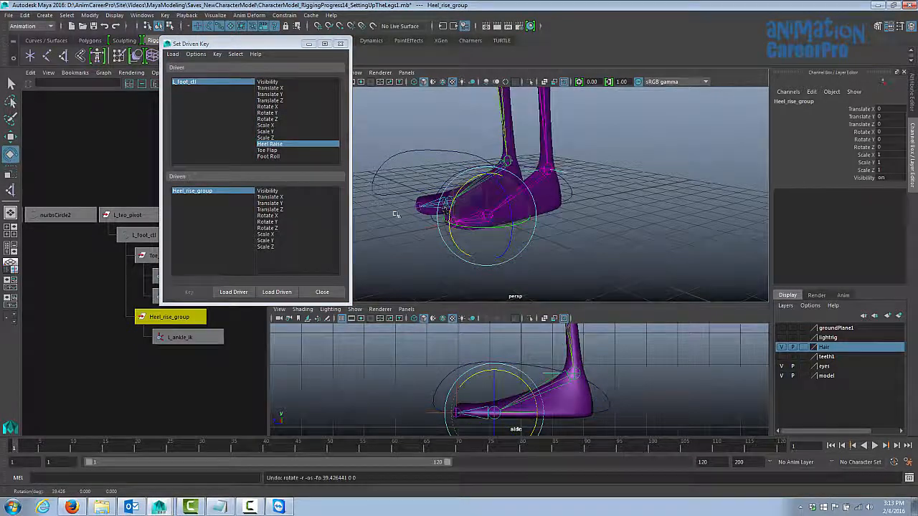
left_click(285, 215)
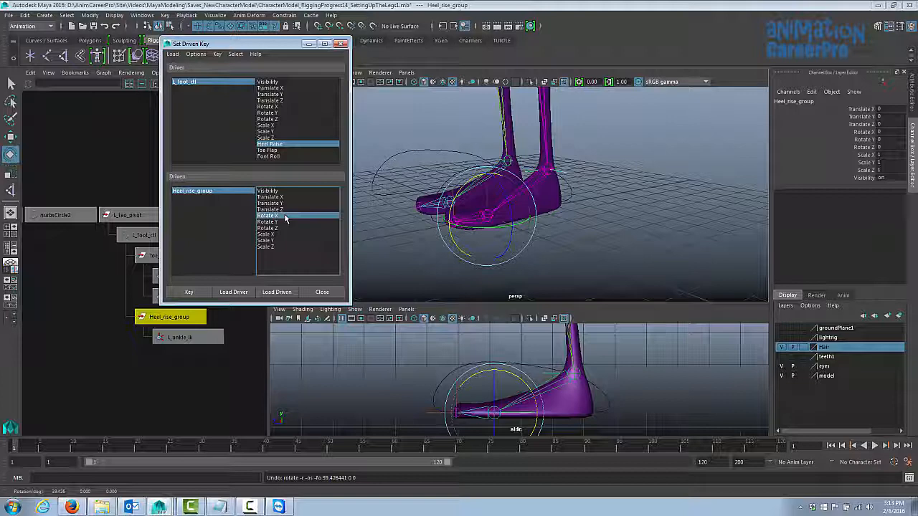
left_click(193, 294)
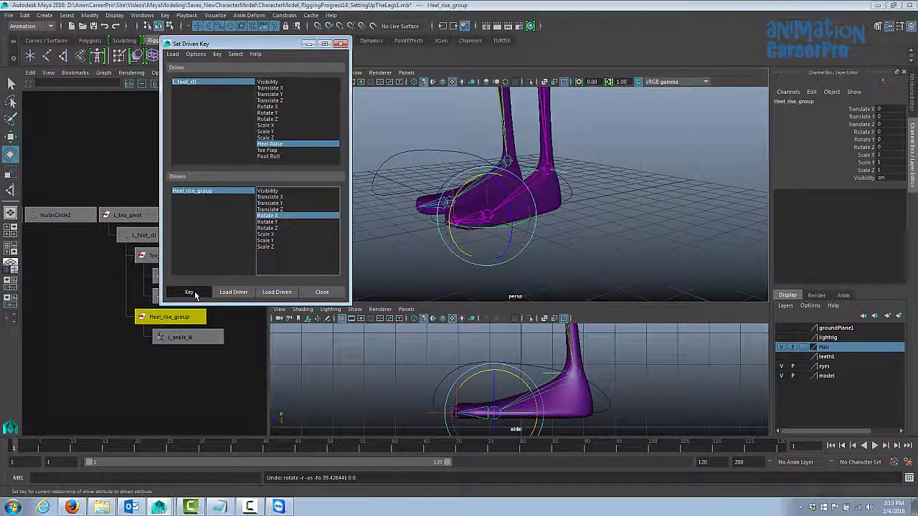
left_click(195, 291)
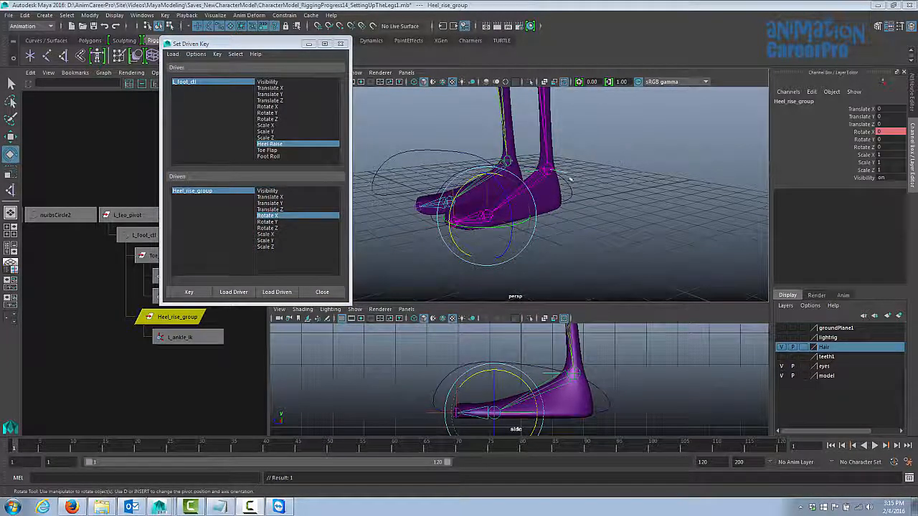
Step: Select L_foot_ctl and set its Heel Raise attribute to 10
left_click_drag(571, 181, 585, 203)
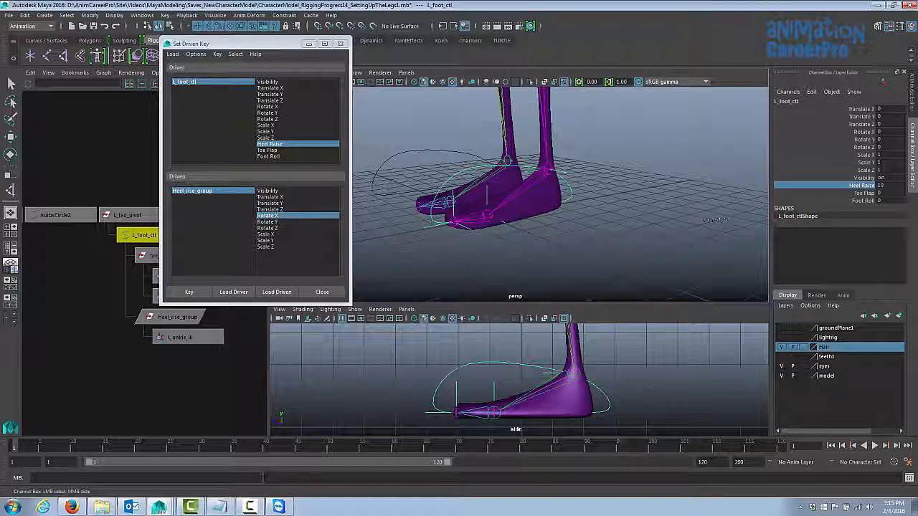
middle_click_drag(678, 222, 715, 225)
left_click(888, 185)
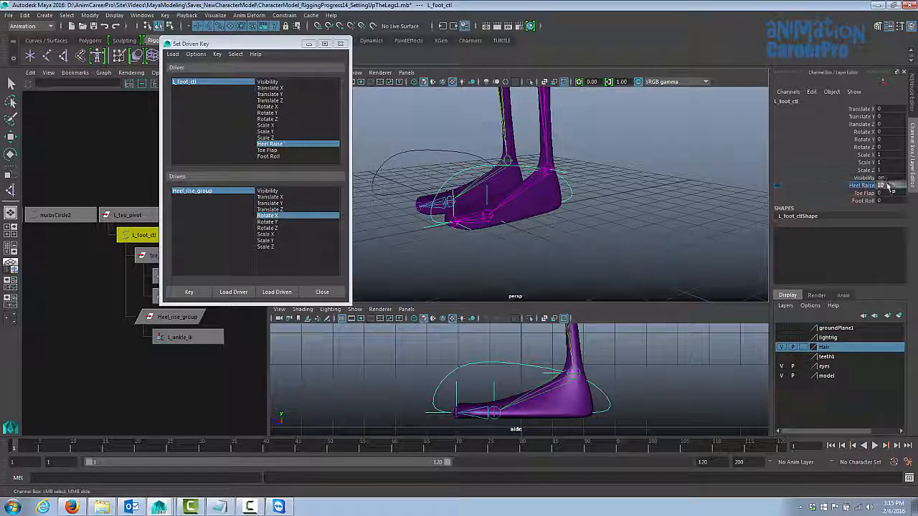
type("10")
key("Return")
left_click(857, 185)
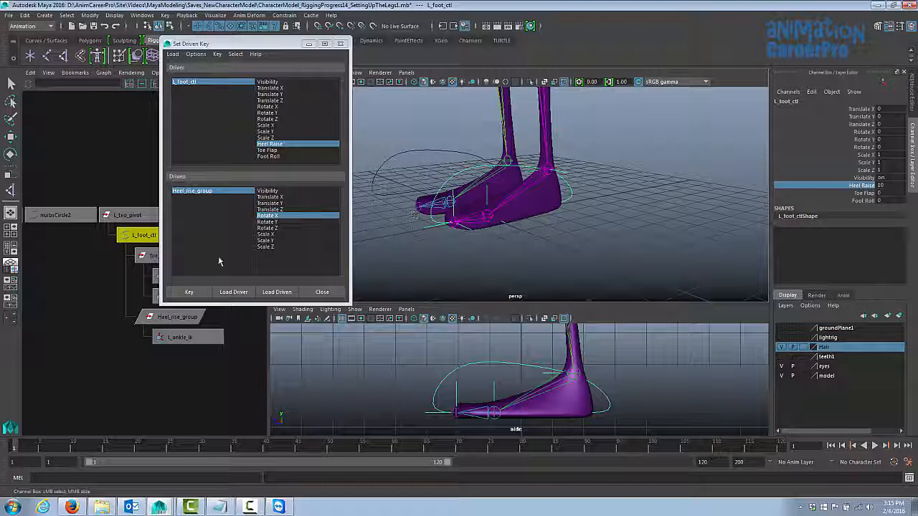
Step: Rotate Heel_rise_group around X to lift the heel and set its Rotate X to 70
left_click(177, 317)
key("e")
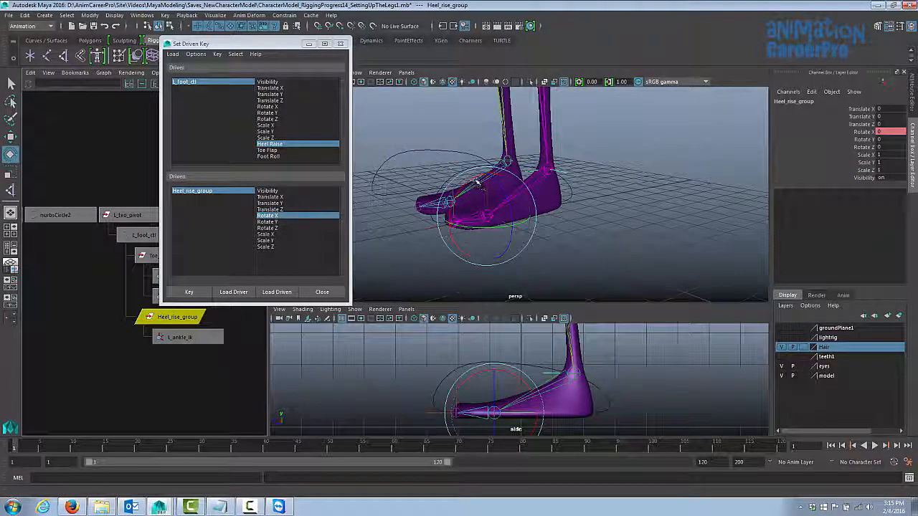
left_click_drag(473, 181, 448, 216)
left_click_drag(448, 217, 416, 205, "alt")
left_click_drag(500, 167, 482, 178)
left_click_drag(538, 183, 478, 187, "alt")
left_click(890, 132)
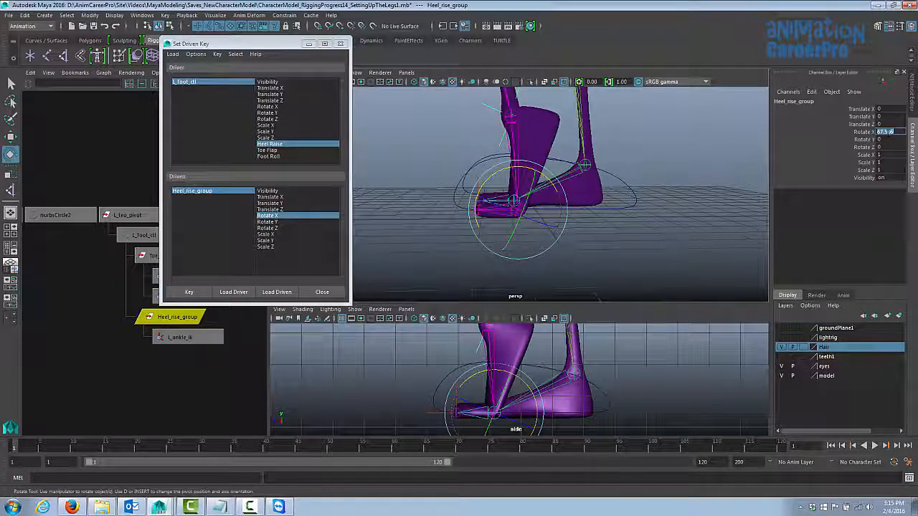
type("70")
key("Return")
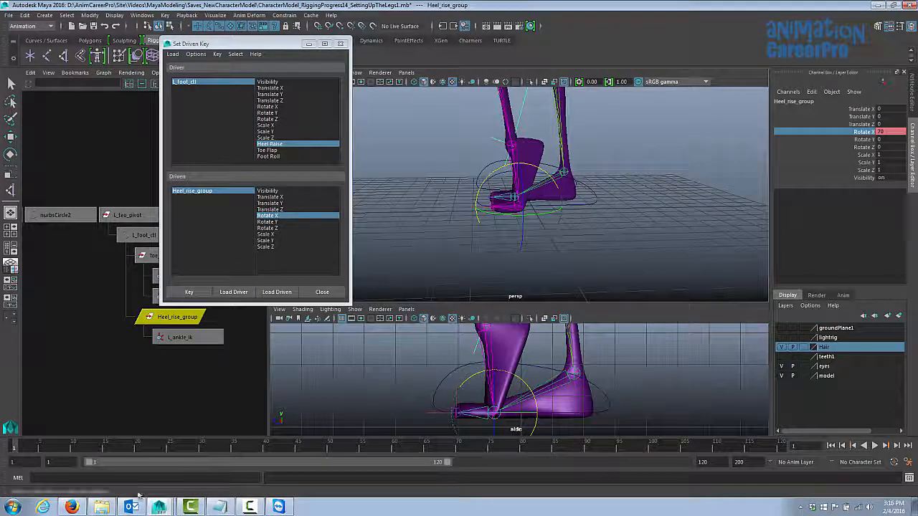
Step: Switch to a new Notepad document, write the note "heel rise - rx=70" and move the window out of the way
left_click(13, 507)
type("notepad")
key("Return")
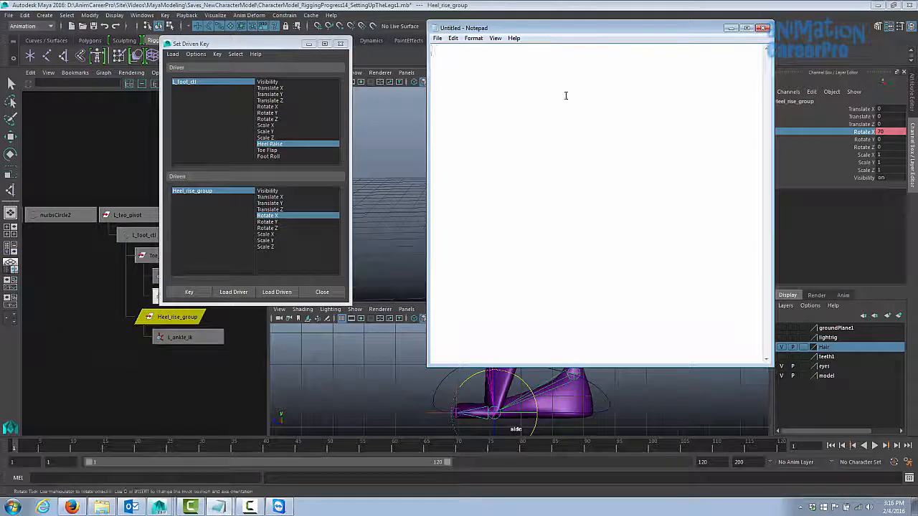
type("heel rise - rx=7-")
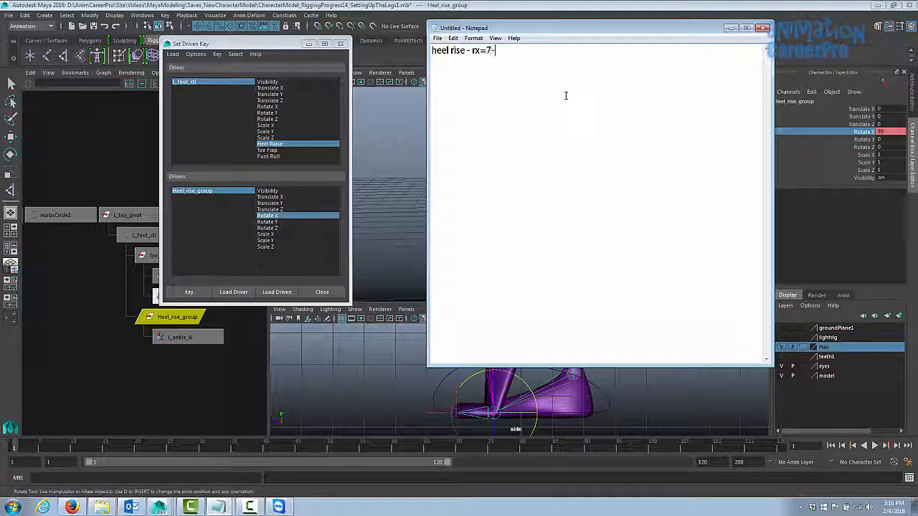
key("BackSpace")
type("0")
left_click_drag(511, 29, 917, 70)
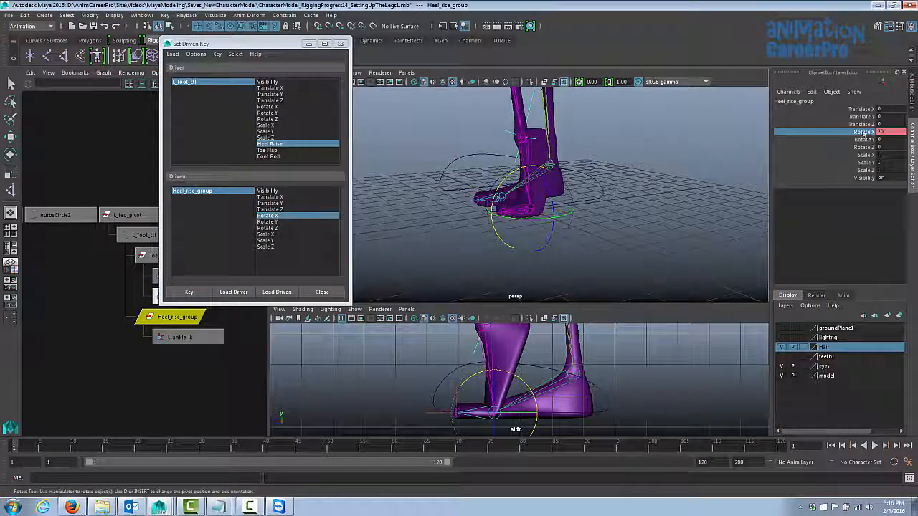
Step: Select L_foot_ctl and set a driven key for Heel_rise_group's Rotate X at the raised heel pose
left_click_drag(710, 179, 650, 199, "alt")
left_click(608, 182)
key("e")
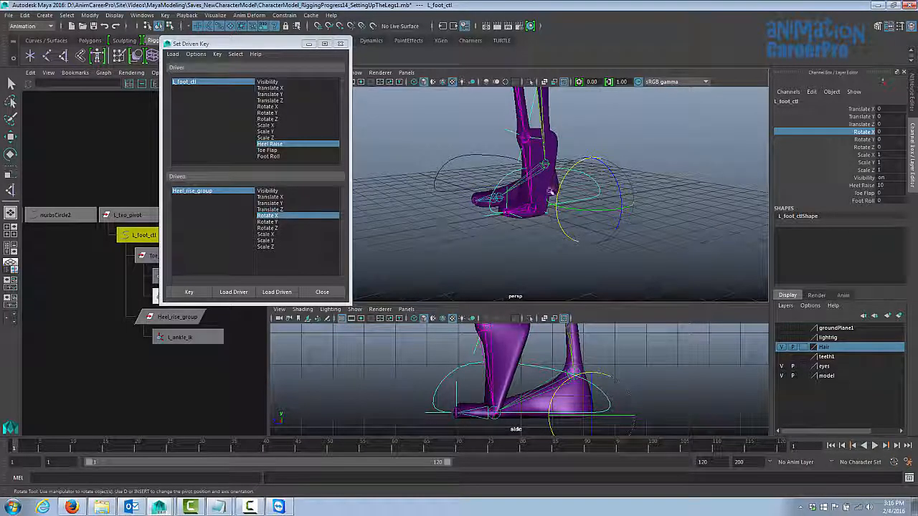
left_click(193, 293)
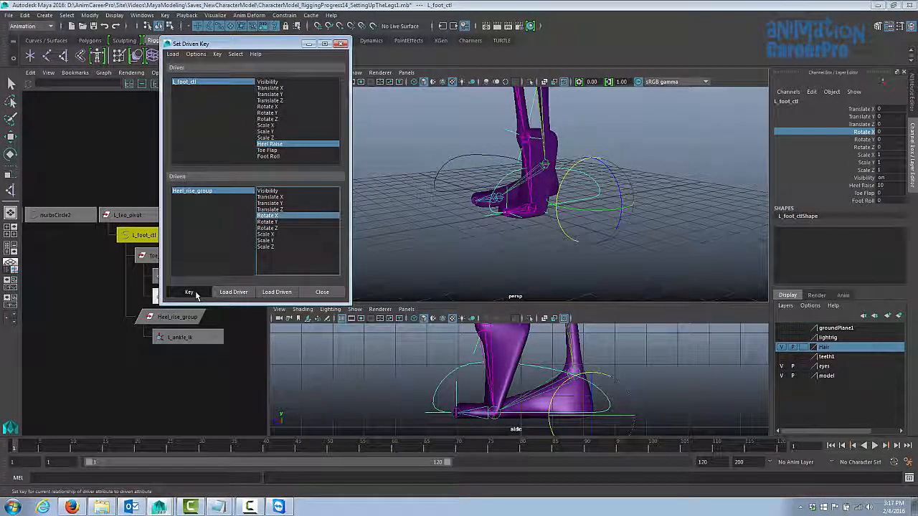
left_click(196, 294)
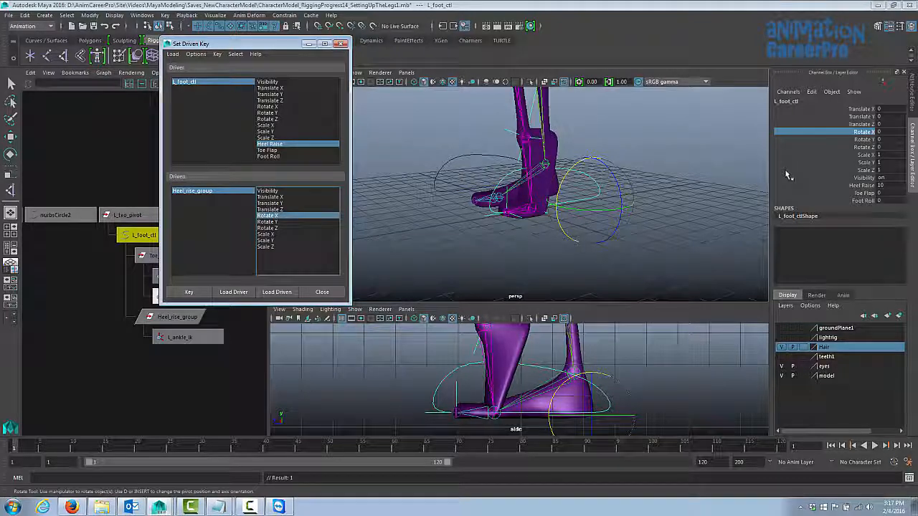
Step: Test the driven heel lift by scrubbing L_foot_ctl's Heel Raise value back down to 0
left_click(827, 180)
left_click(829, 185)
left_click_drag(738, 190, 782, 173, "alt")
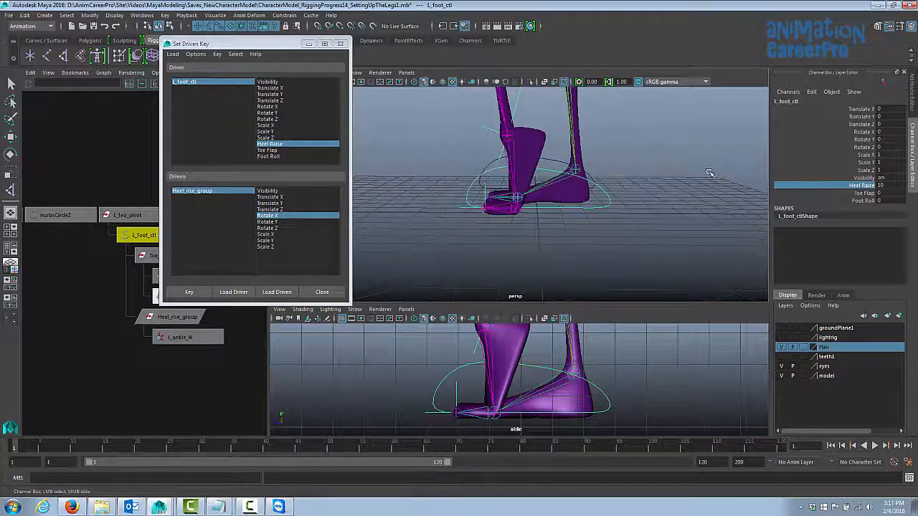
middle_click_drag(708, 160, 678, 153)
mouse_move(677, 161)
left_mouse_down("alt")
mouse_move(660, 173)
mouse_move(678, 178)
left_mouse_up("alt")
Step: Load Toe_wiggle_group as the driven object and key its Rotate X against L_foot_ctl's Toe Flap at the rest pose
left_click(806, 193)
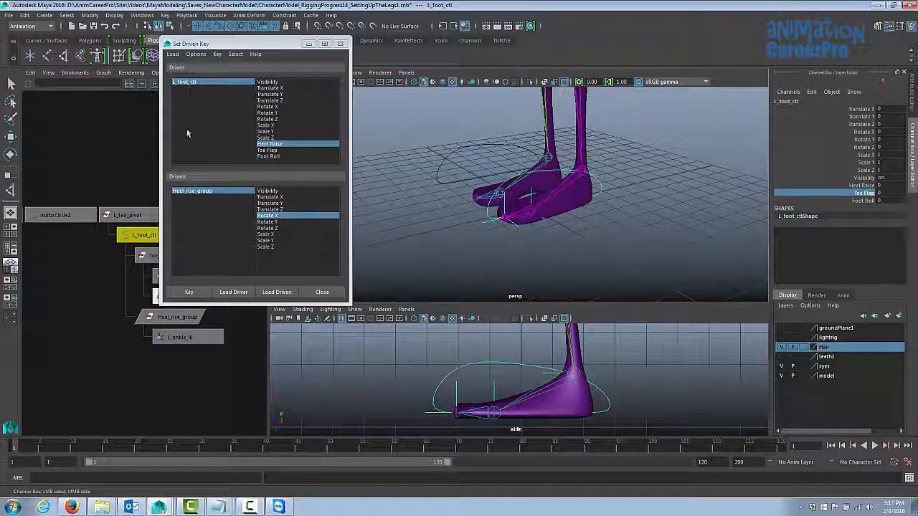
left_click(273, 150)
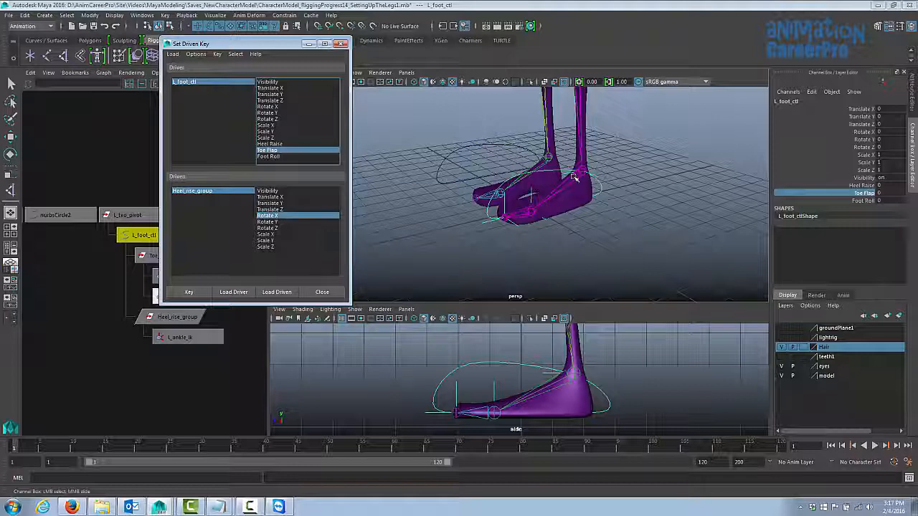
left_click_drag(294, 48, 368, 44)
left_click(167, 260)
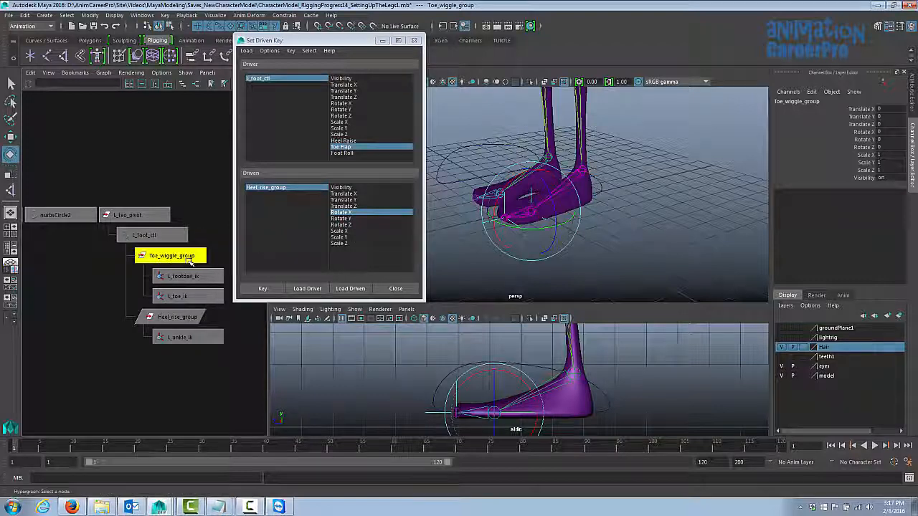
left_click(352, 289)
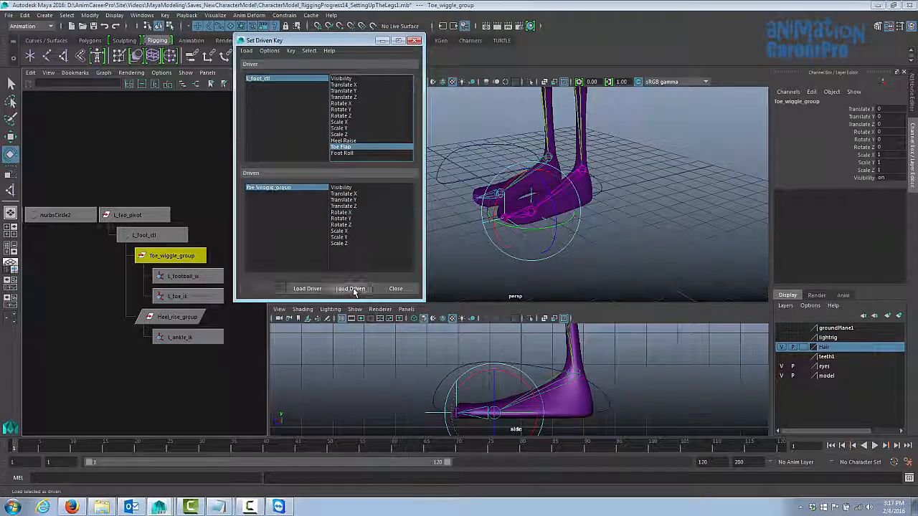
left_click(352, 213)
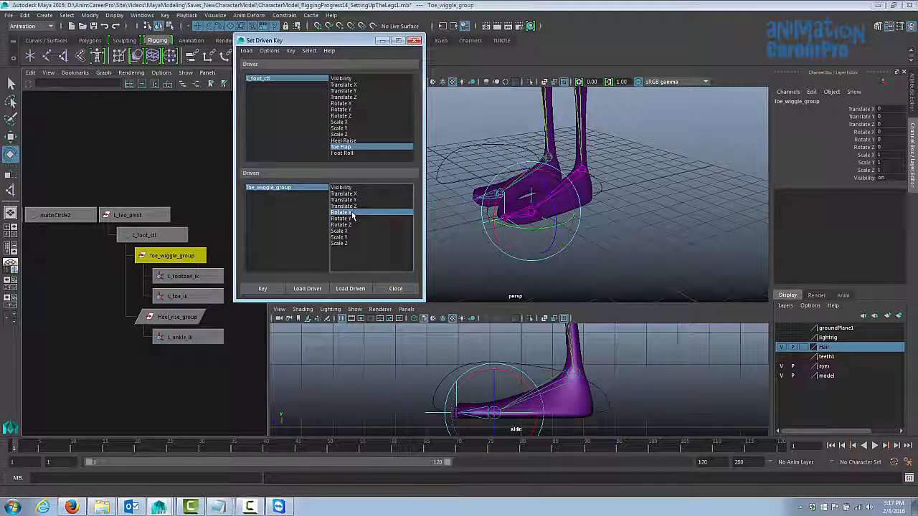
left_click(263, 289)
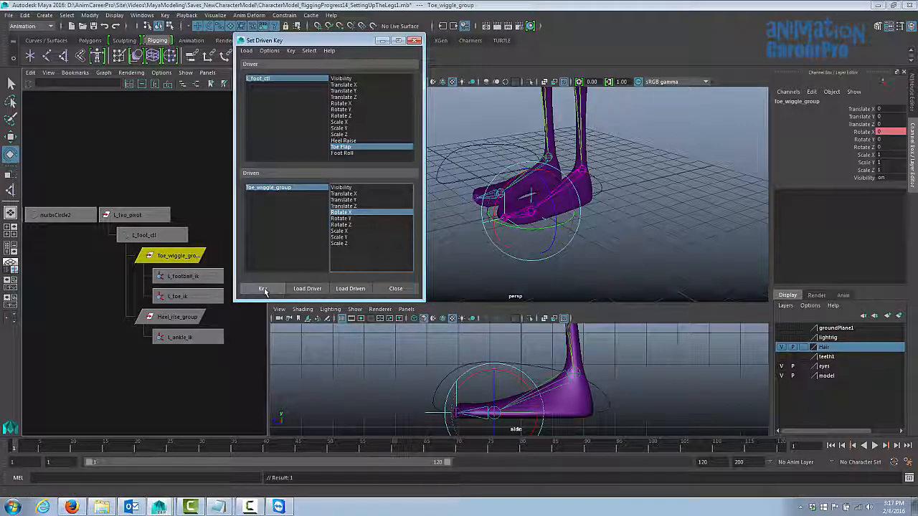
Step: Set L_foot_ctl's Toe Flap to 10 and rotate Toe_wiggle_group upward around X to -90
left_click(602, 190)
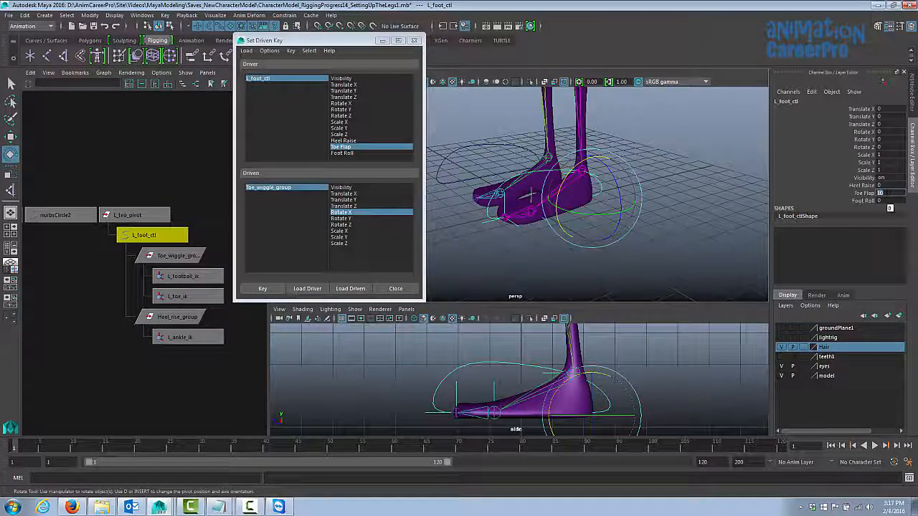
key("Return")
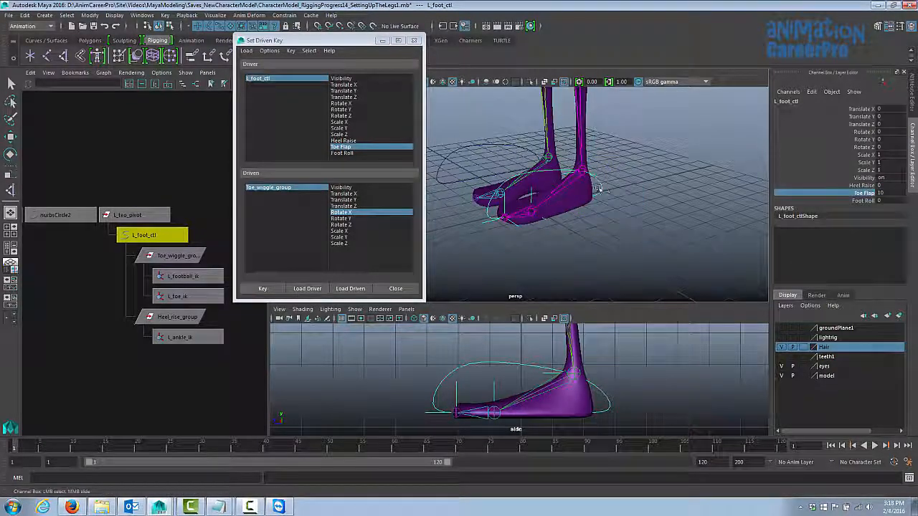
left_click(174, 255)
mouse_move(540, 194)
left_mouse_down("alt")
mouse_move(511, 170)
mouse_move(551, 165)
mouse_move(589, 176)
left_mouse_up("alt")
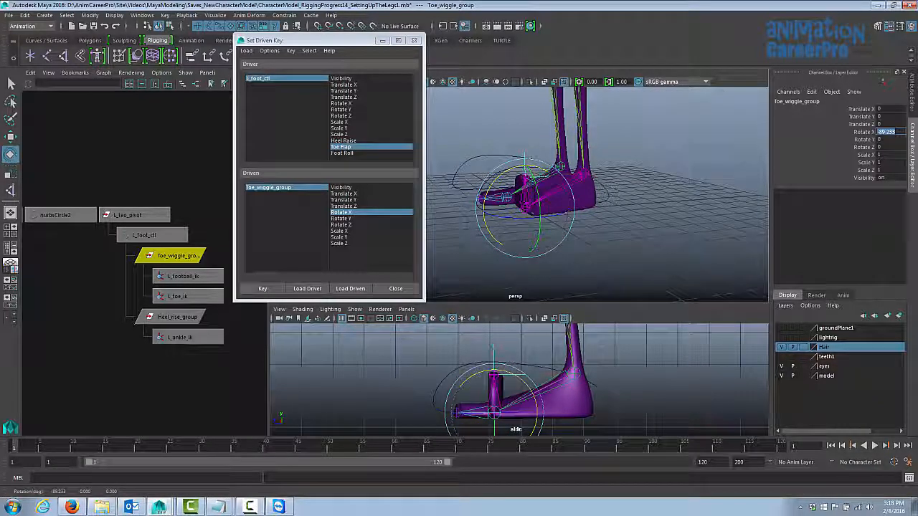
left_click(884, 132)
type("-90")
key("Return")
Step: Switch to Notepad, add a "toe flap =" line below the heel rise note and return to Maya
key("alt+Tab")
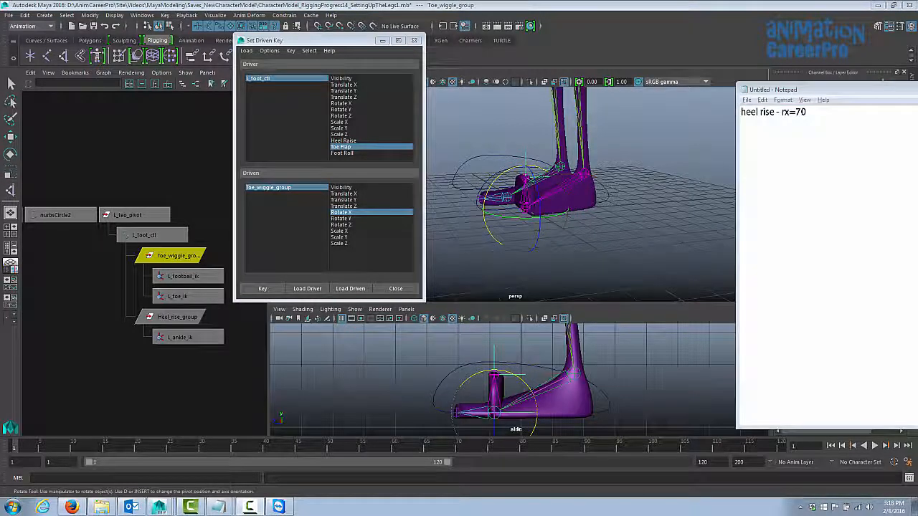
left_click_drag(903, 89, 789, 107)
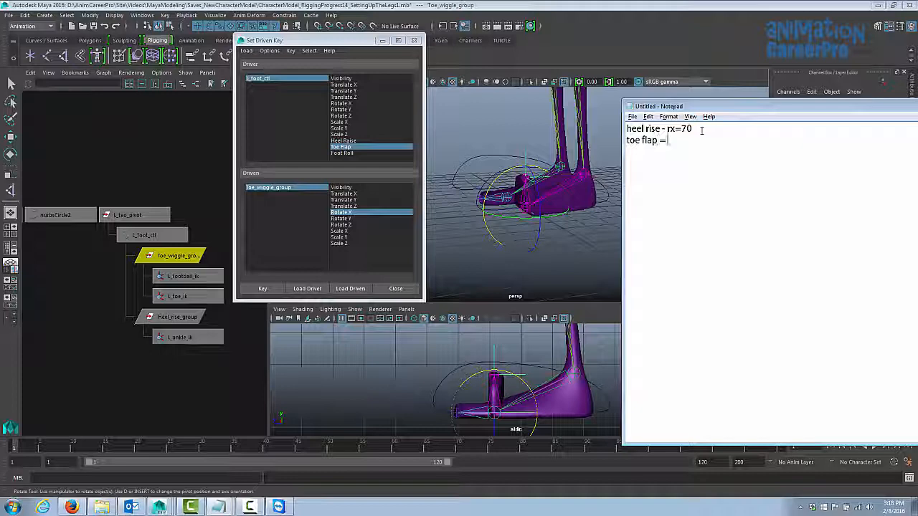
key("alt+Tab")
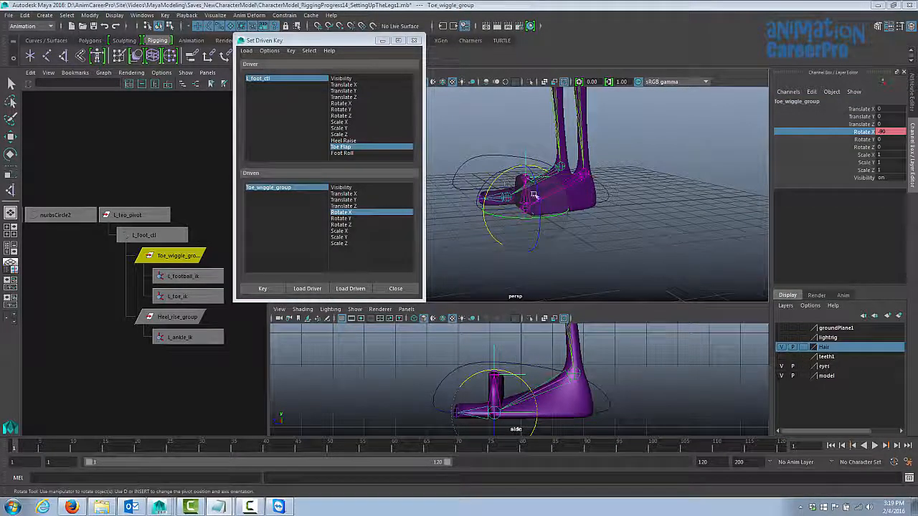
Step: Set a driven key for Toe_wiggle_group's Rotate X at the raised toe pose and test it by scrubbing L_foot_ctl's Toe Flap
left_click_drag(533, 195, 504, 189, "alt")
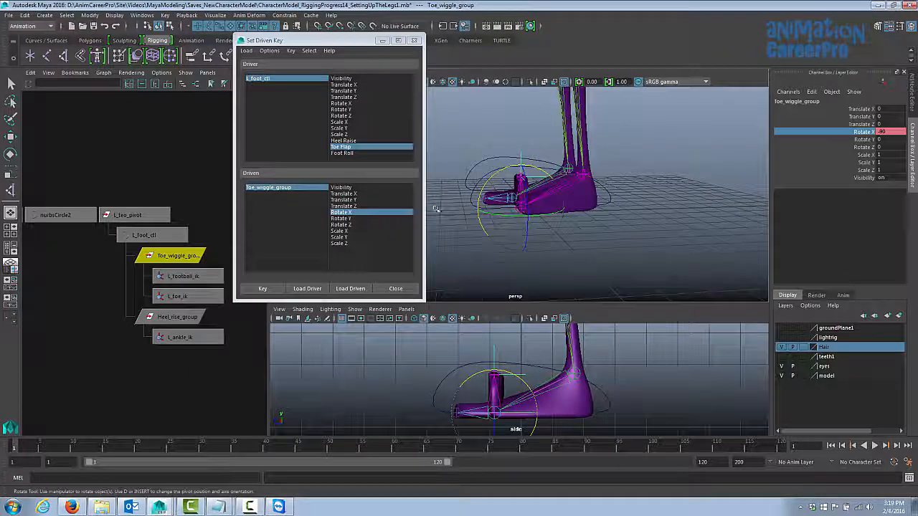
left_click(271, 293)
left_click(609, 195)
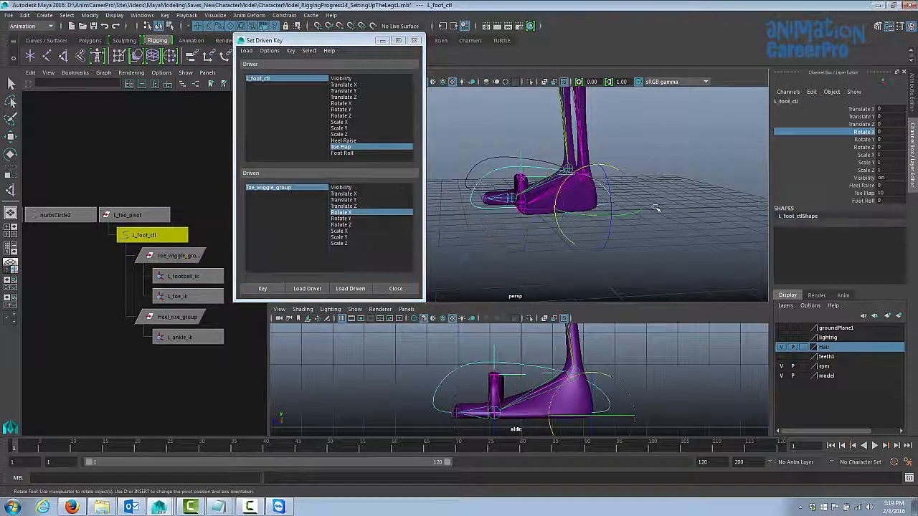
left_click(857, 193)
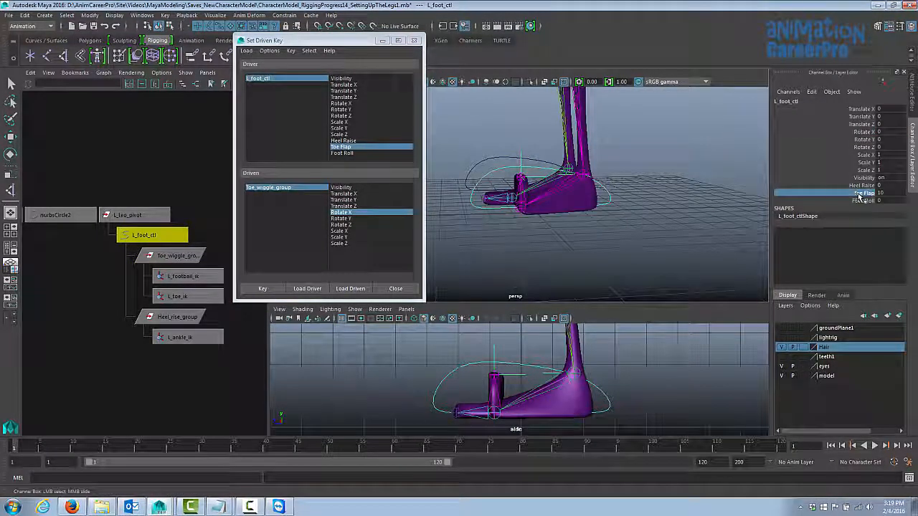
middle_click_drag(722, 194, 661, 183)
mouse_move(661, 182)
left_mouse_down("alt")
mouse_move(652, 180)
mouse_move(674, 187)
left_mouse_up("alt")
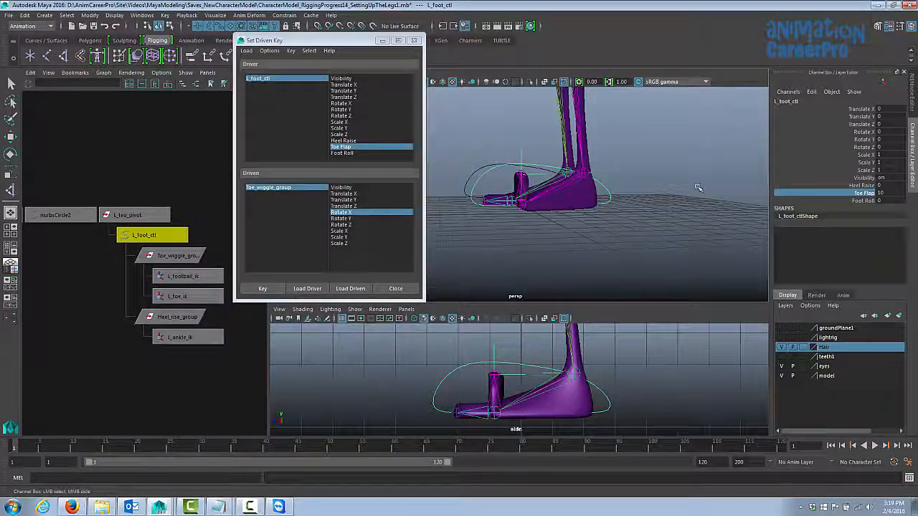
middle_click_drag(699, 189, 500, 203)
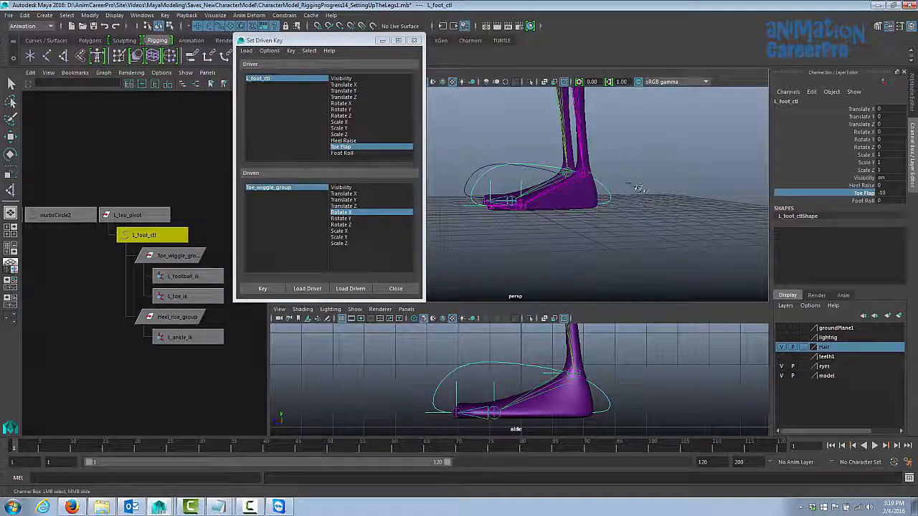
Step: Set L_foot_ctl's Toe Flap to -10 for the downward toe pose
left_click_drag(641, 189, 654, 205, "alt")
left_click(894, 194)
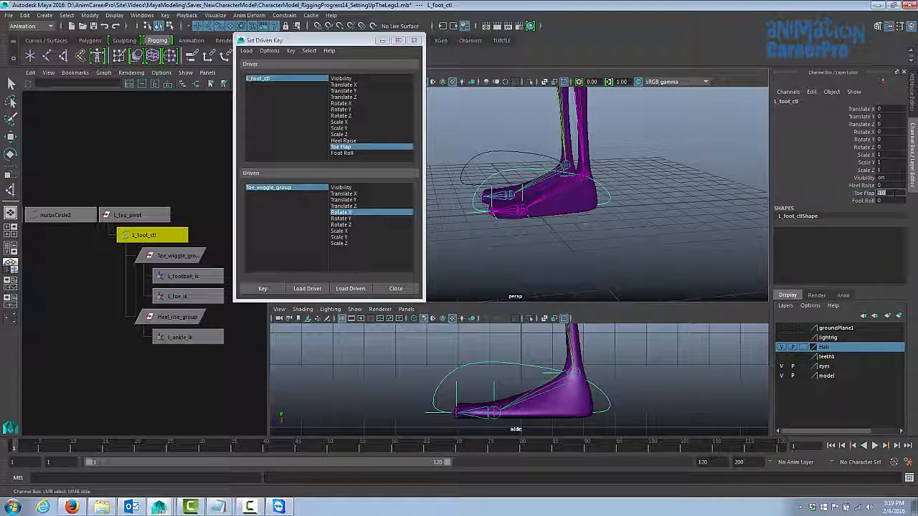
left_click(697, 196)
key("ctrl+z")
left_click(862, 194)
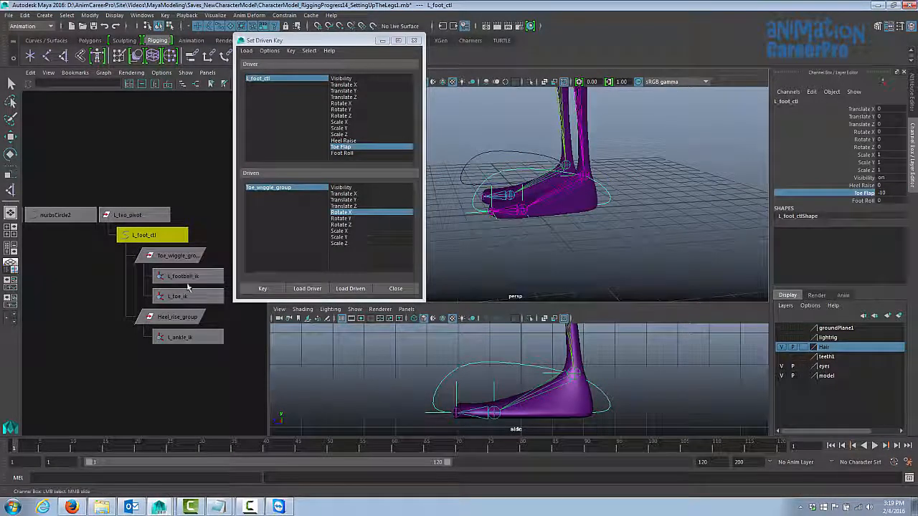
Step: Rotate Toe_wiggle_group downward to Rotate X 90 and set a driven key for this lowered toe pose
left_click(171, 256)
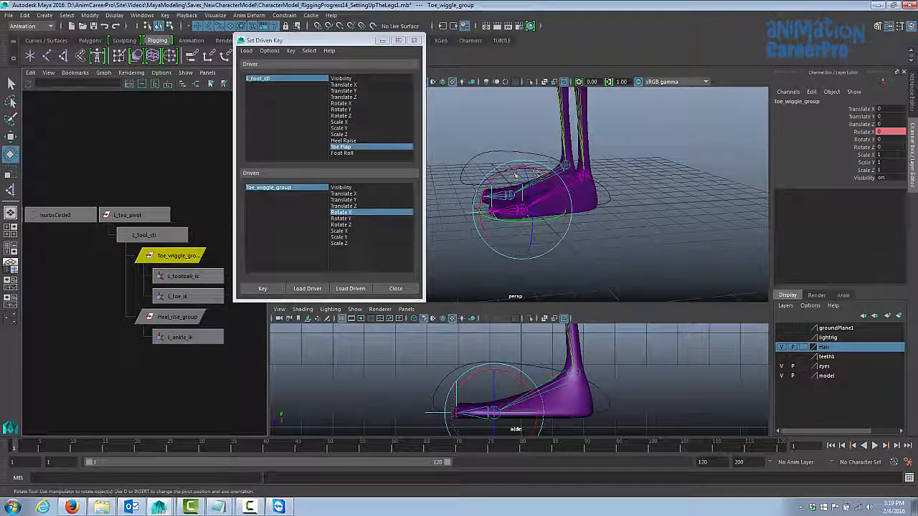
left_click_drag(514, 175, 503, 242)
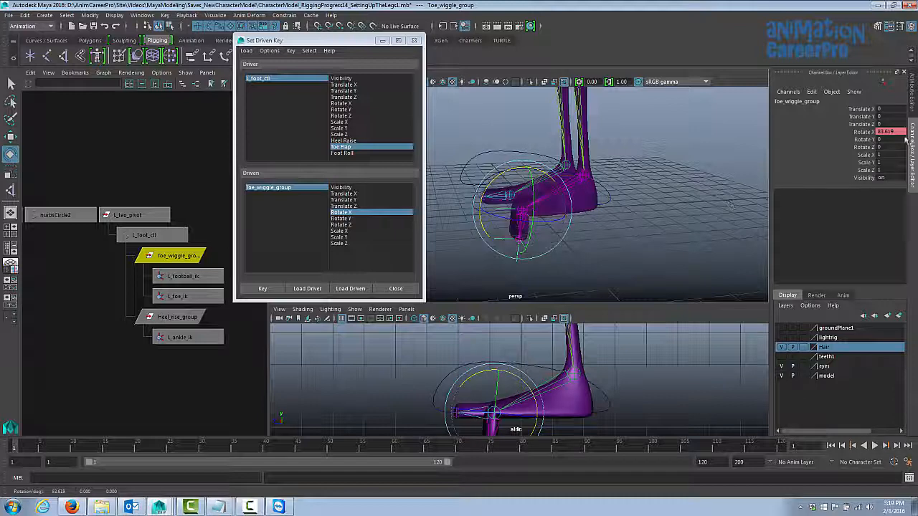
left_click(901, 133)
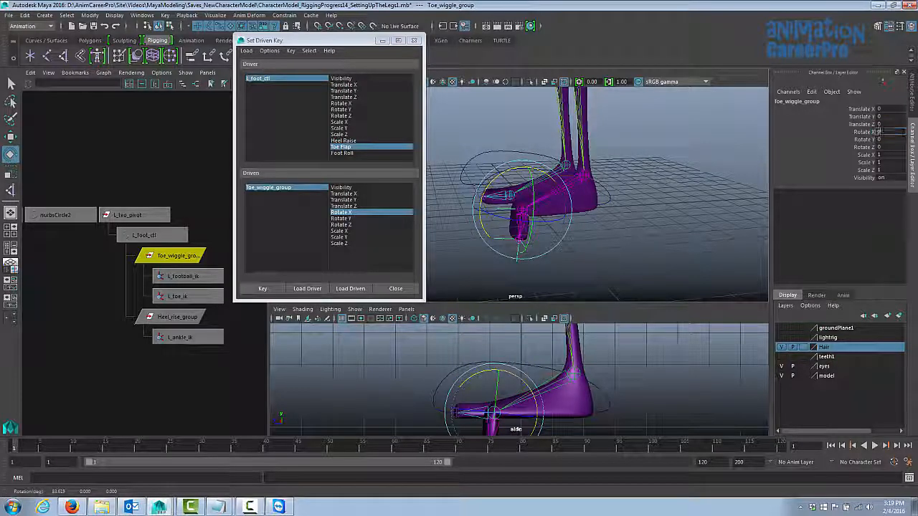
key("Return")
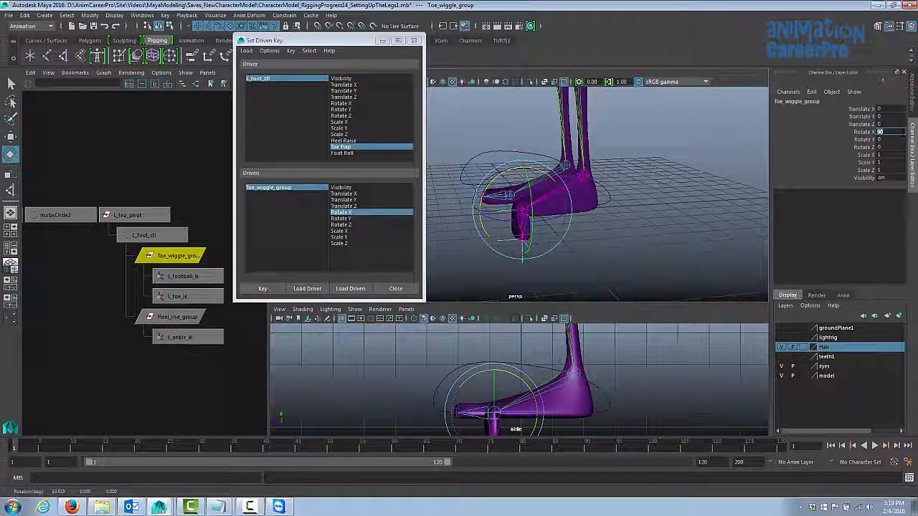
left_click(860, 133)
left_click_drag(598, 197, 565, 195, "alt")
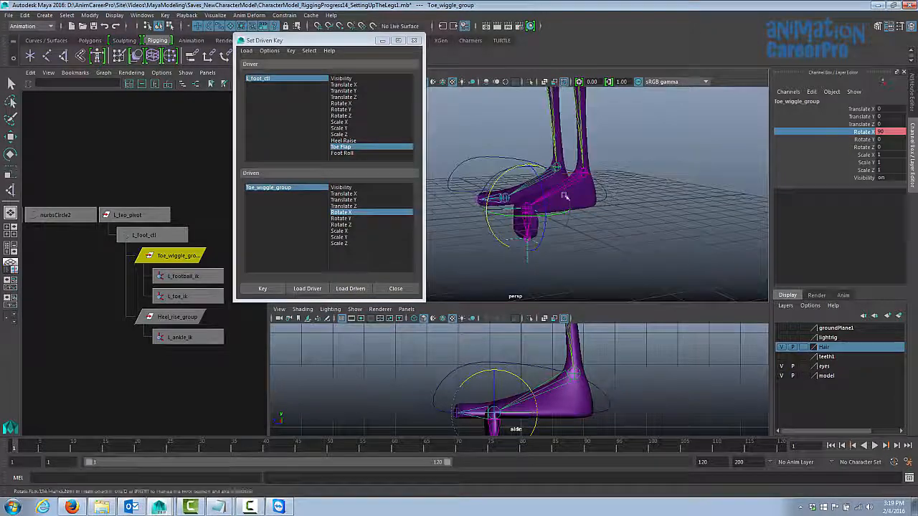
left_click(261, 288)
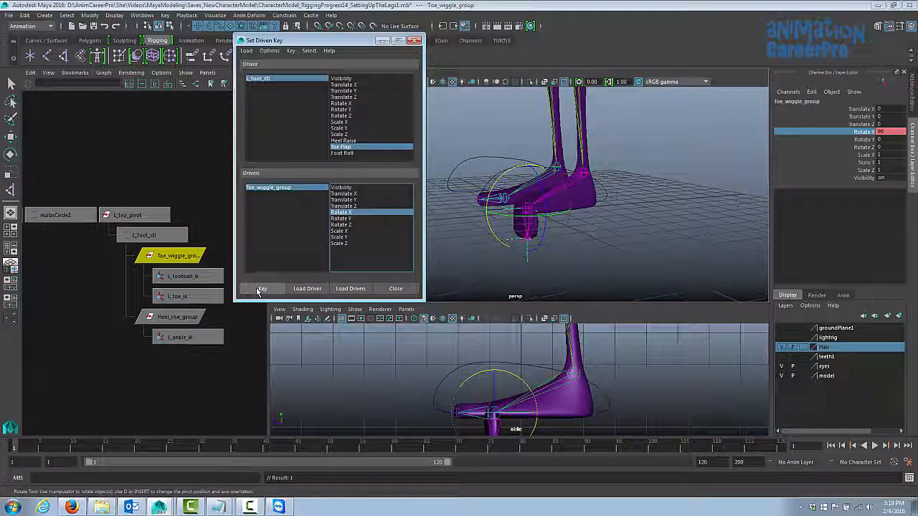
Step: Test the toe motion by scrubbing L_foot_ctl's Toe Flap up to 10, and reset the attribute to 0
left_click(600, 181)
left_click(844, 193)
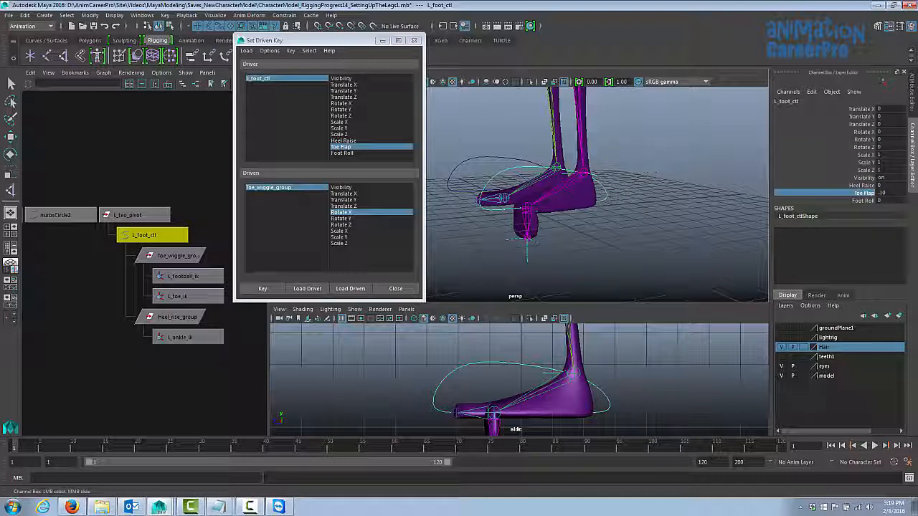
middle_click_drag(651, 172, 727, 161)
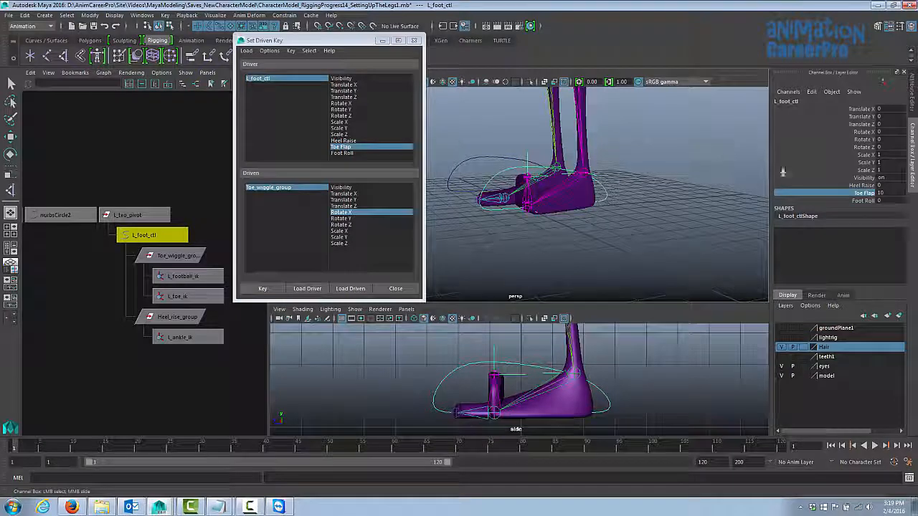
key("ctrl+z")
double_click(881, 193)
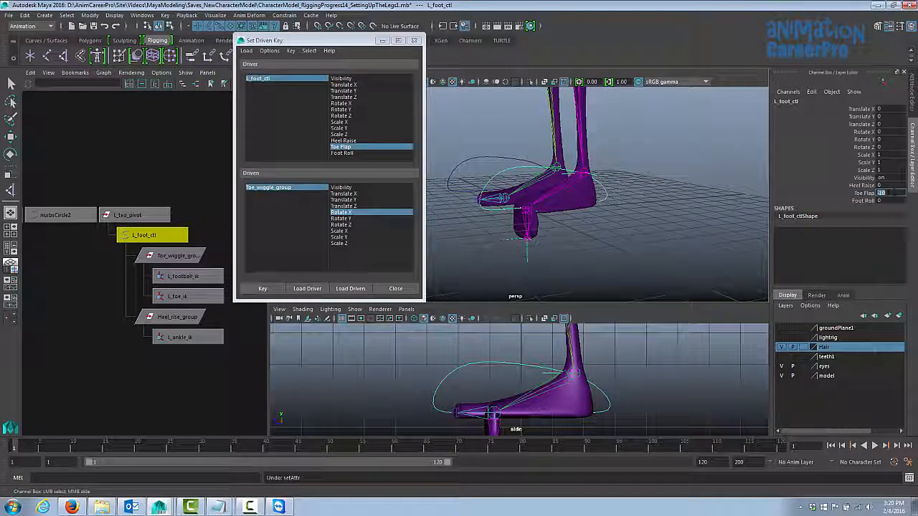
type("0")
key("Return")
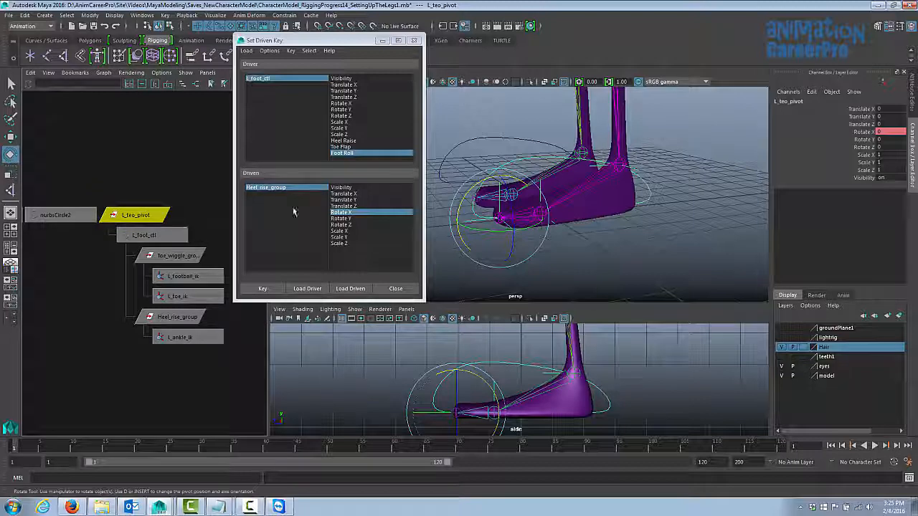
Step: Try rotating L_teo_pivot and L_foot_ctl around X to compare their pivots, undoing each rotation
left_click_drag(486, 178, 463, 194)
key("ctrl+z")
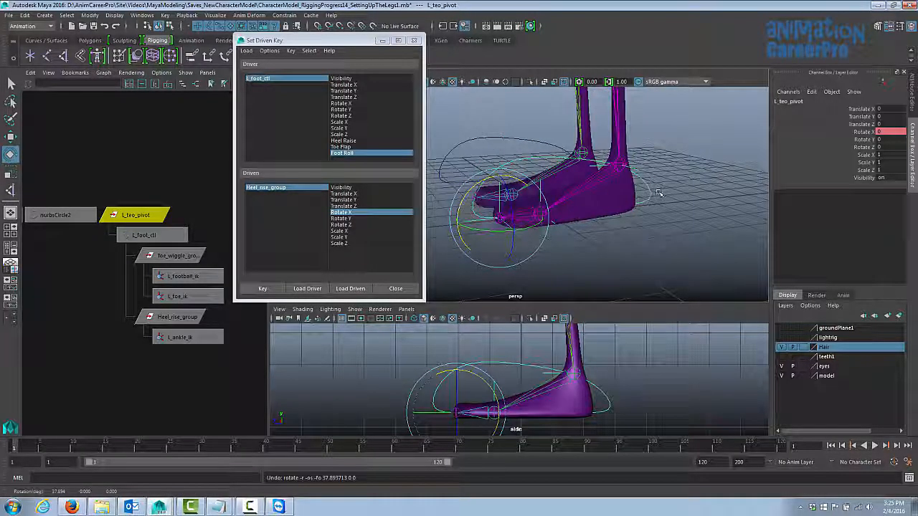
left_click_drag(642, 188, 673, 210)
key("ctrl+z")
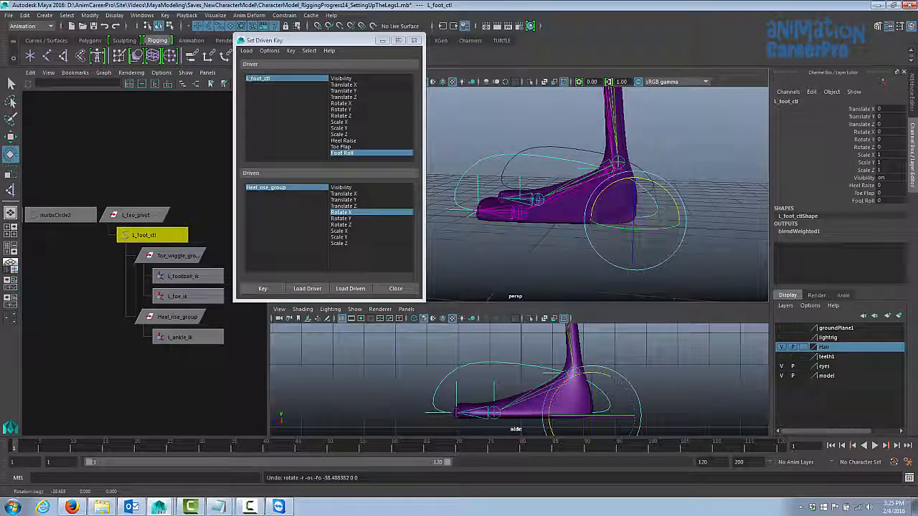
key("ctrl+z")
Step: Group L_teo_pivot under a new parent group and name that group L_heel_pivot
left_click(133, 215)
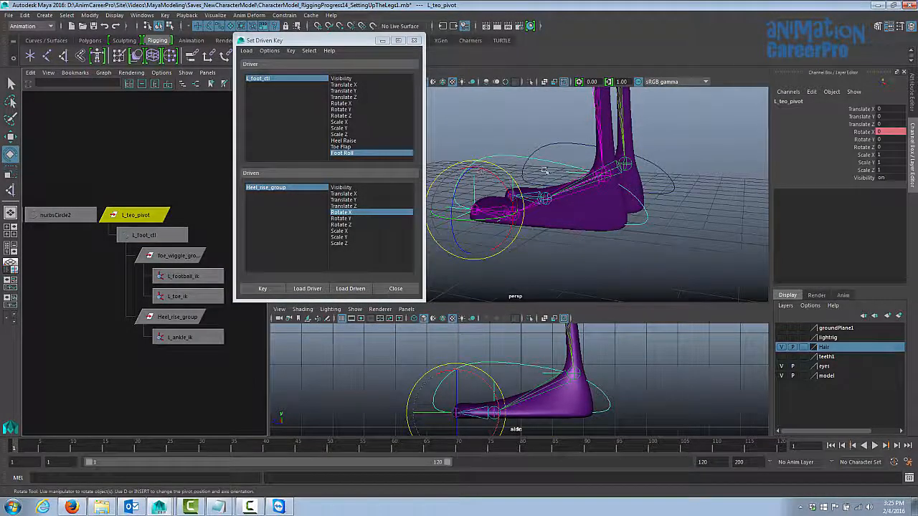
left_click_drag(624, 180, 670, 187, "alt")
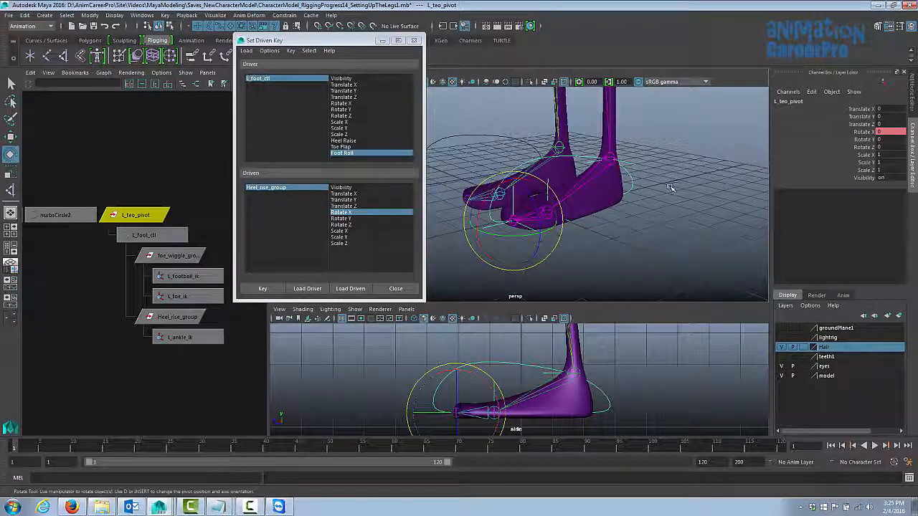
key("ctrl+g")
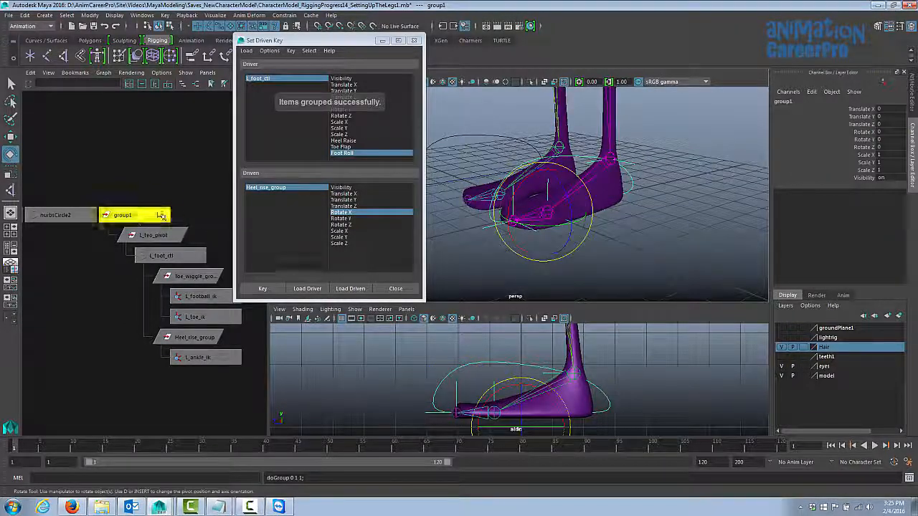
key("w")
left_click(783, 102)
type("L_heel_pivot")
key("Return")
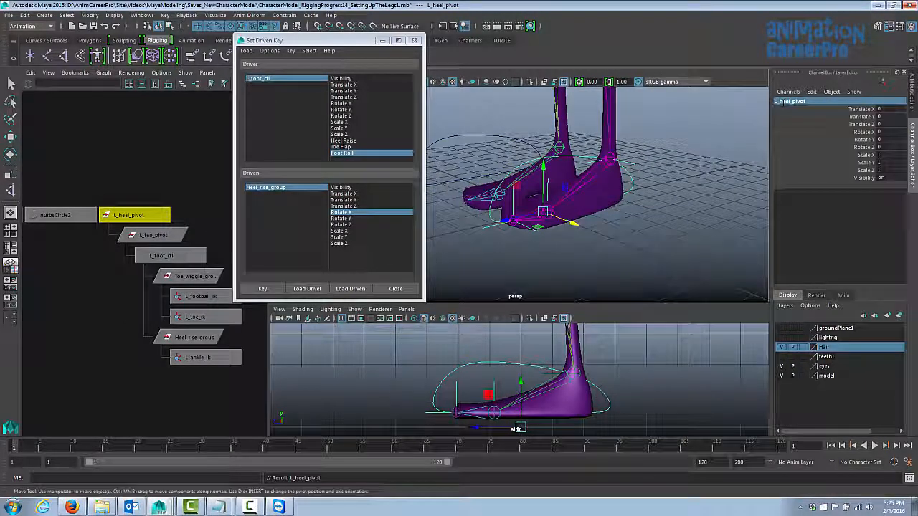
Step: Move the pivot point of L_heel_pivot to the back edge of the left heel, near the sole
left_click_drag(632, 150, 606, 214, "alt")
key("Insert")
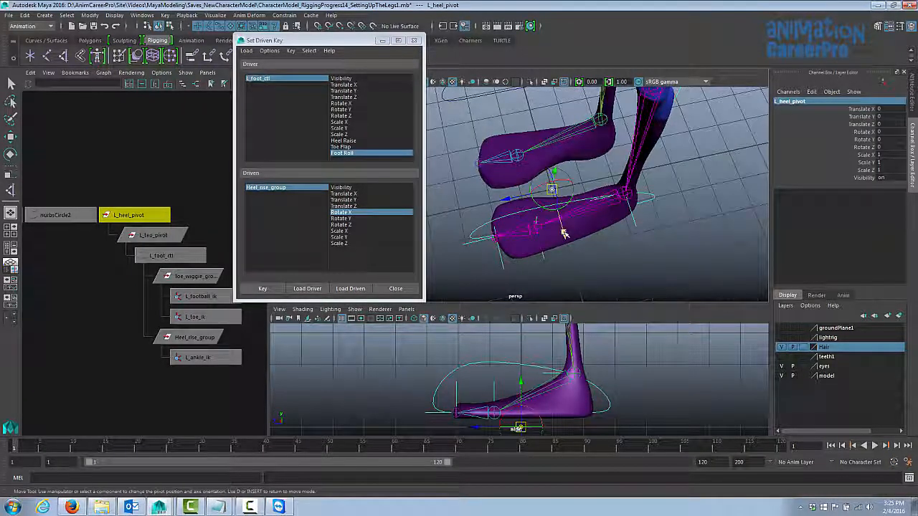
left_click_drag(564, 233, 588, 189)
middle_click_drag(642, 371, 641, 338, "alt")
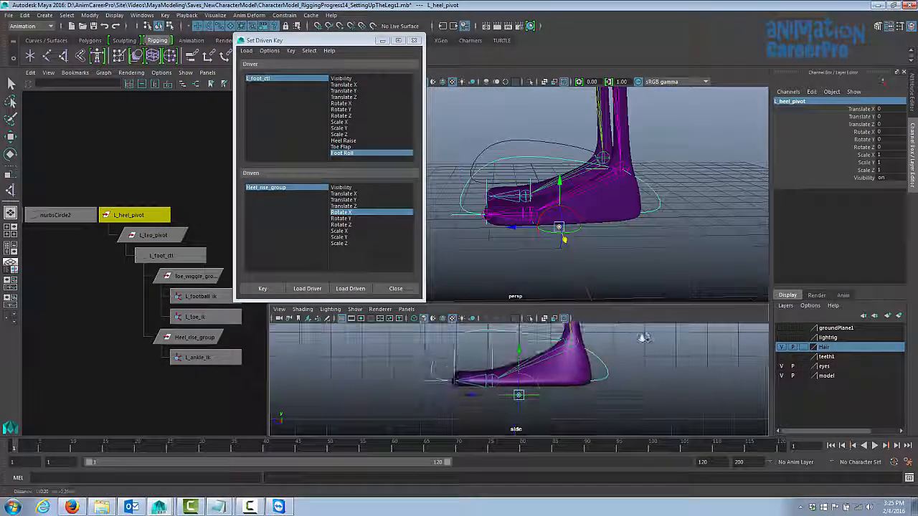
right_click_drag(641, 338, 804, 357, "alt")
left_click(714, 381, "alt")
key("v")
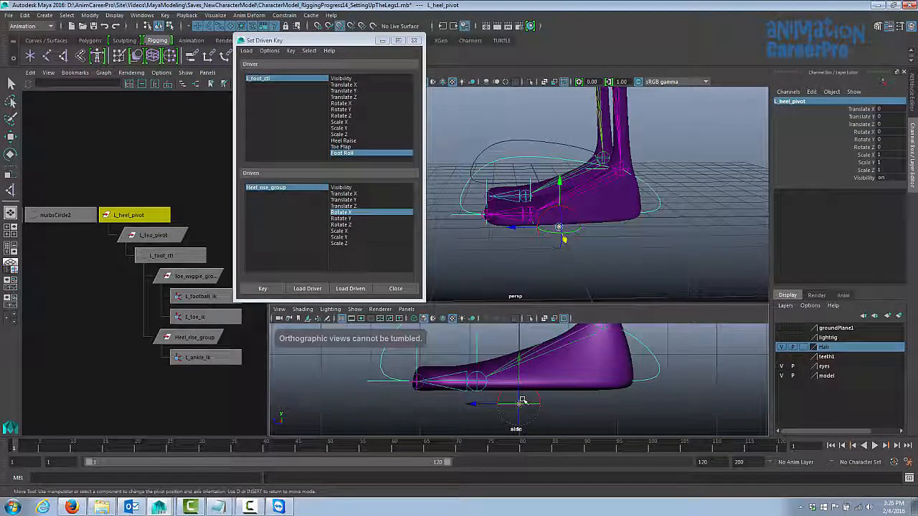
left_click_drag(521, 402, 626, 391)
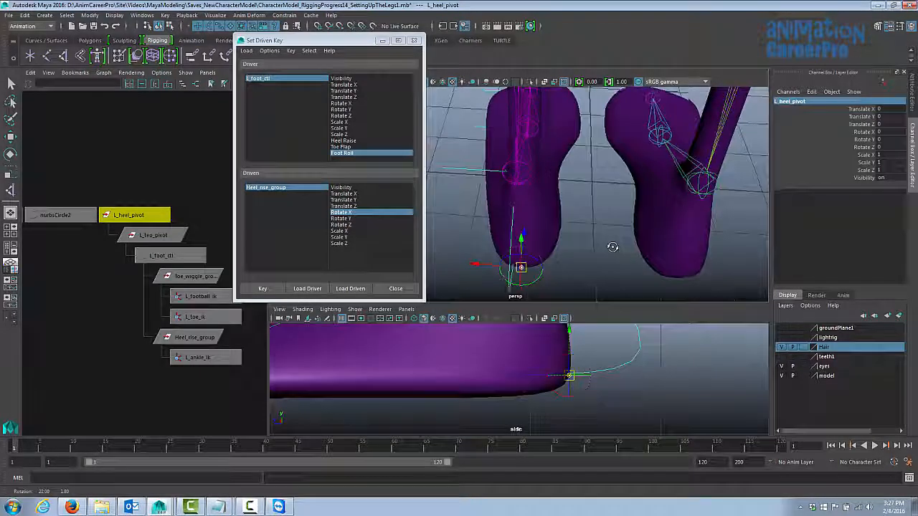
left_click_drag(612, 247, 625, 167, "alt")
Step: Load L_heel_pivot as the driven object and key its Rotate X to L_foot_ctl's Foot Roll
key("e")
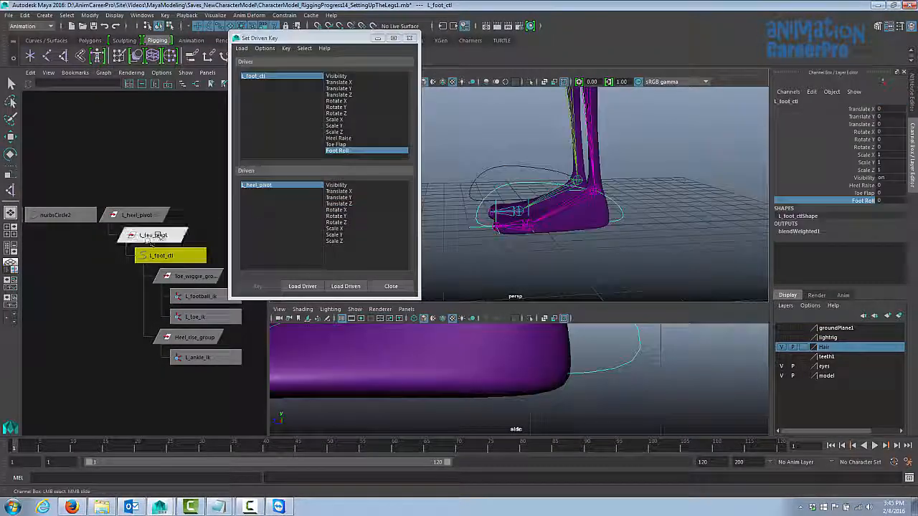
left_click(134, 215)
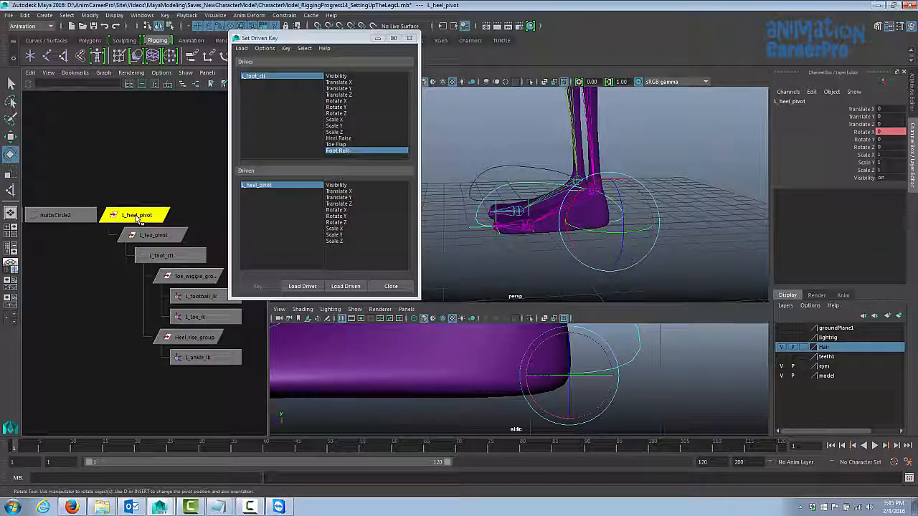
left_click(357, 288)
left_click(344, 209)
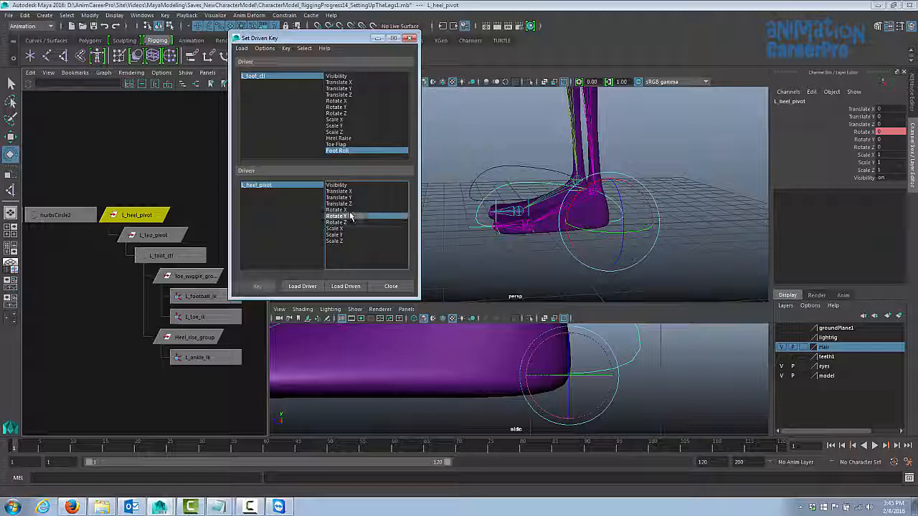
left_click(258, 287)
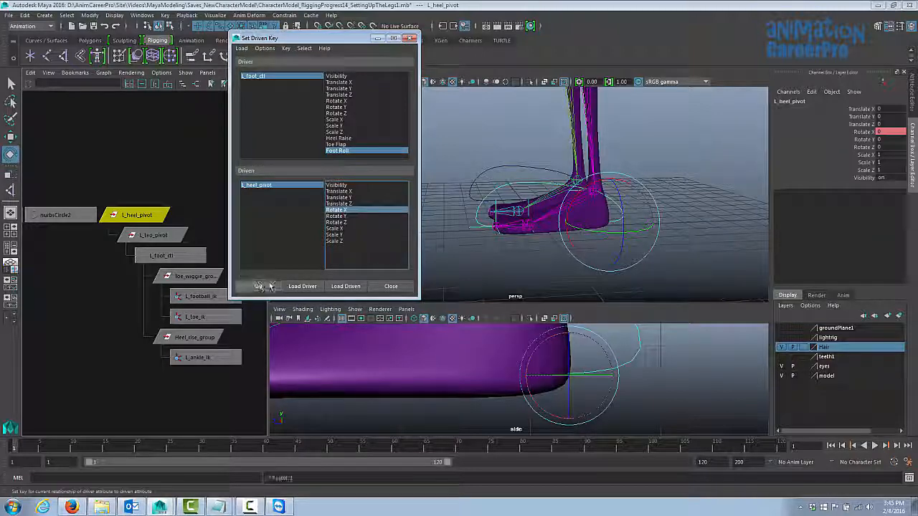
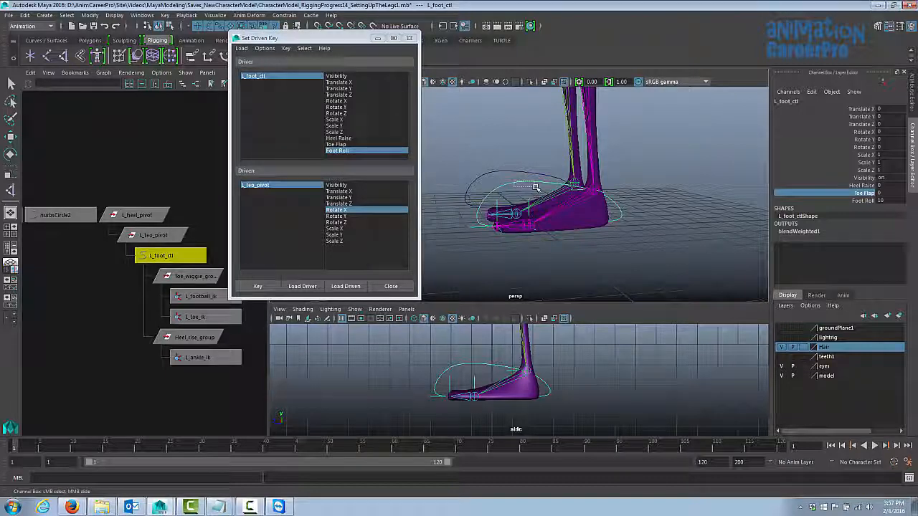
Step: Reset L_foot_ctl's Foot Roll to 0, keeping Foot Roll selected as the driver attribute
left_click(335, 152)
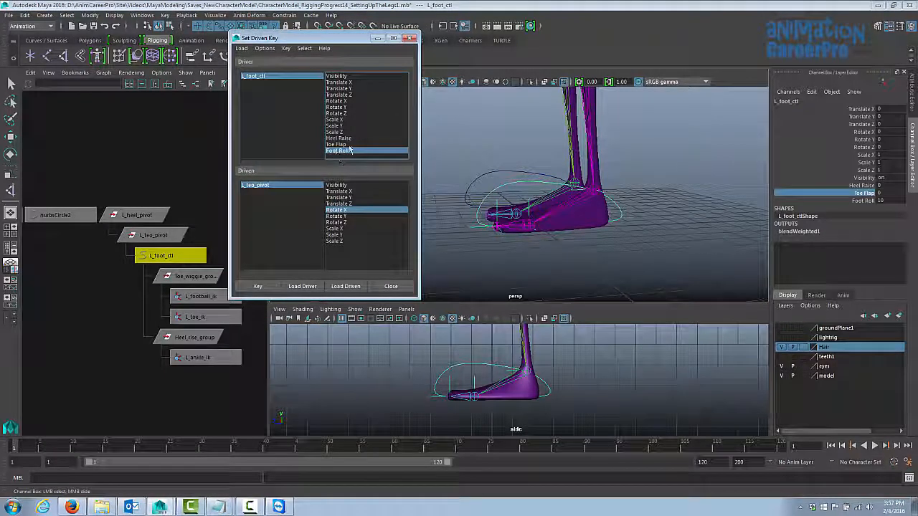
left_click_drag(542, 186, 604, 201, "alt")
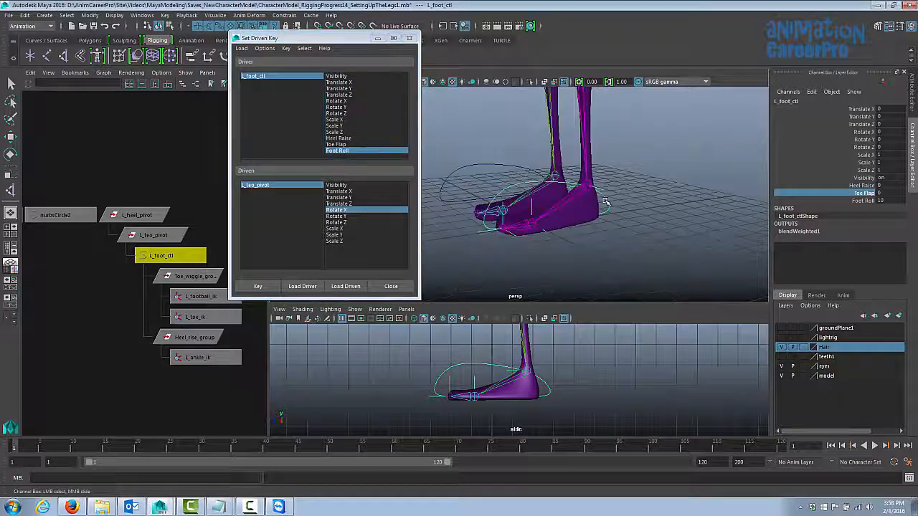
double_click(880, 201)
type("0")
key("Return")
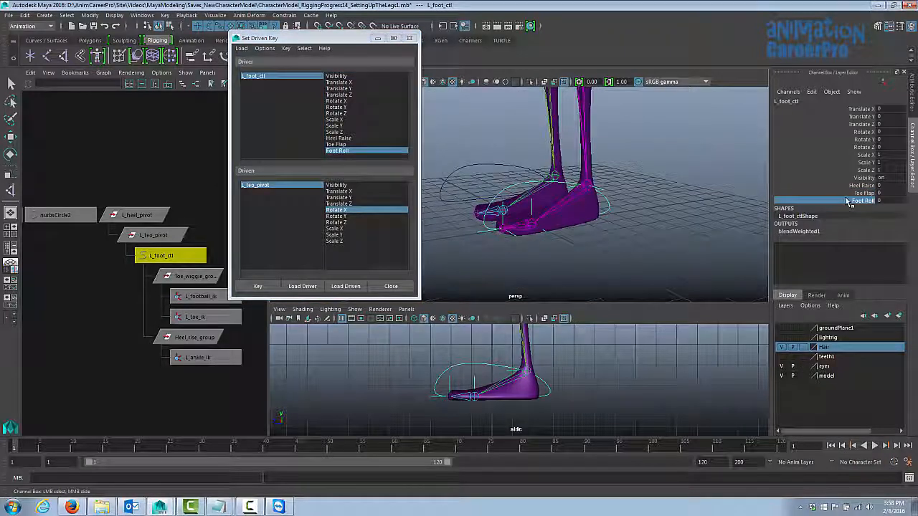
Step: With Foot Roll at 0, load L_heel_pivot as driven and set a driven key on its Rotate X
left_click_drag(584, 209, 585, 228, "alt")
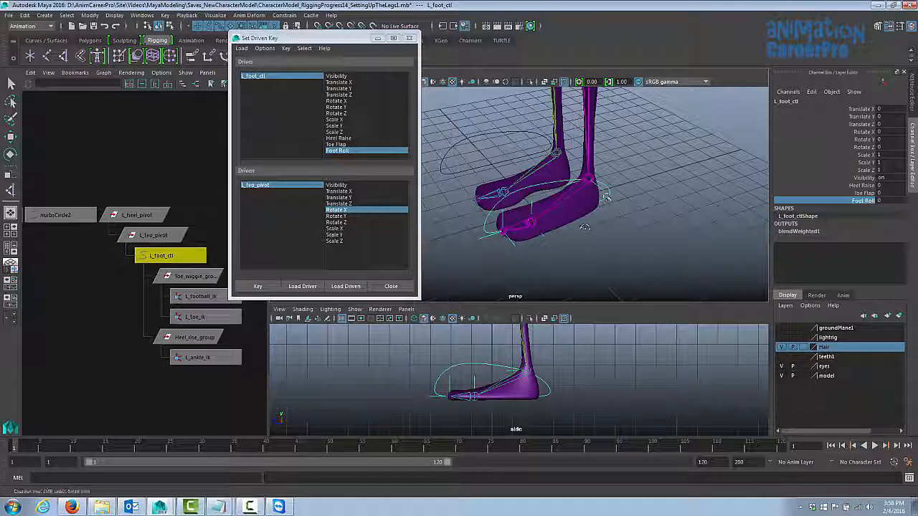
left_click(140, 216)
key("e")
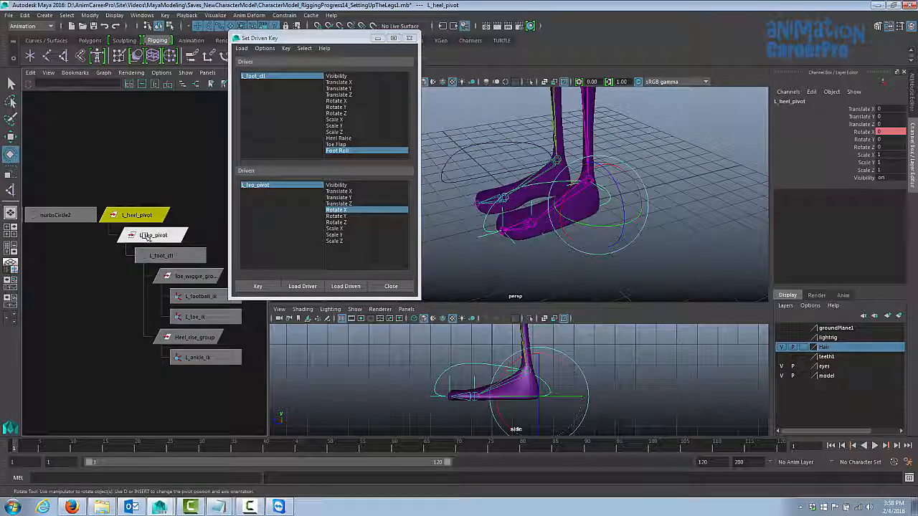
left_click(147, 238)
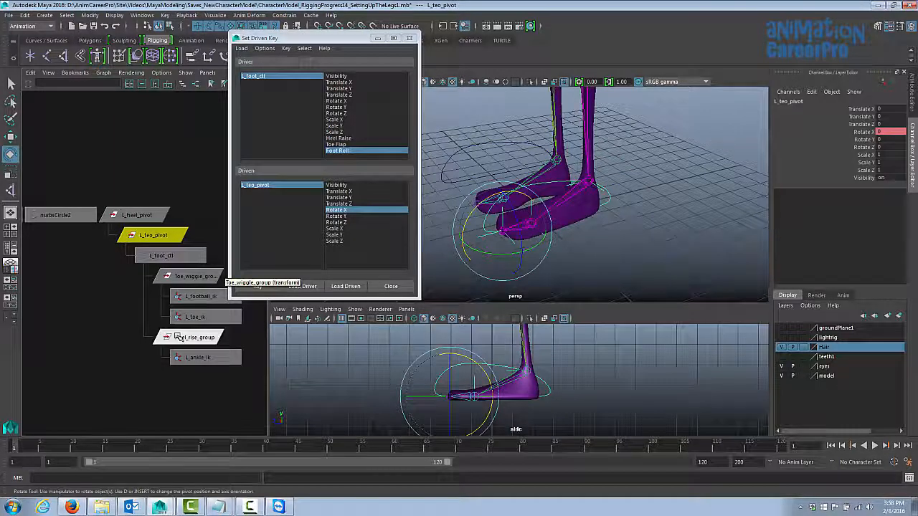
left_click(164, 216)
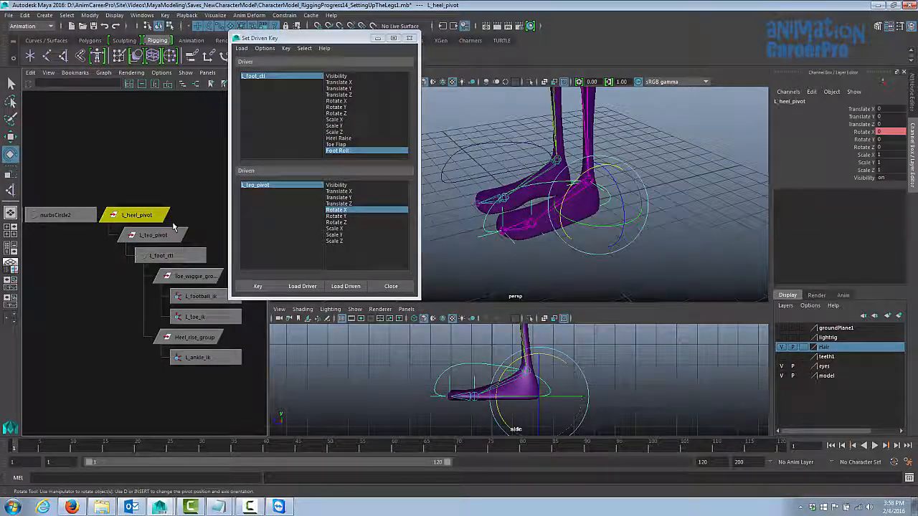
left_click(343, 287)
left_click(351, 209)
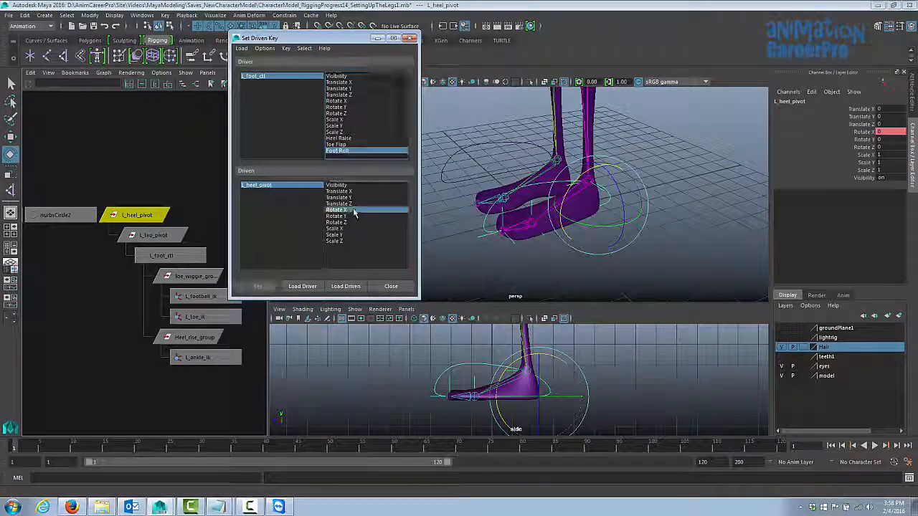
left_click(258, 287)
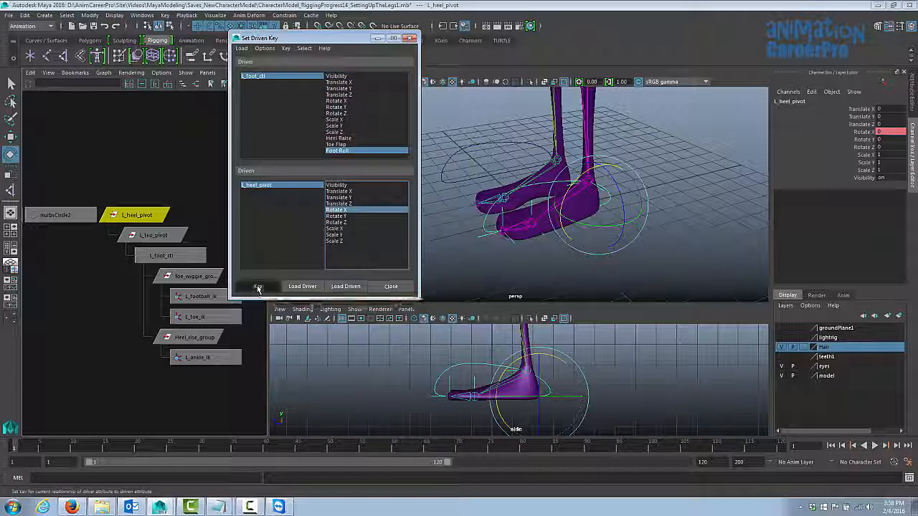
Step: Load L_teo_pivot as driven and set a driven key on its Rotate X at Foot Roll 0
left_click(155, 235)
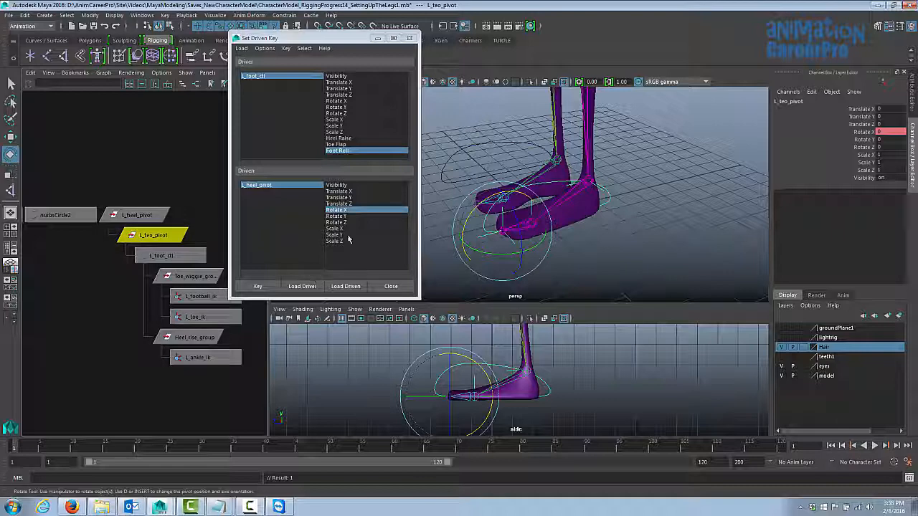
left_click(347, 286)
left_click(361, 209)
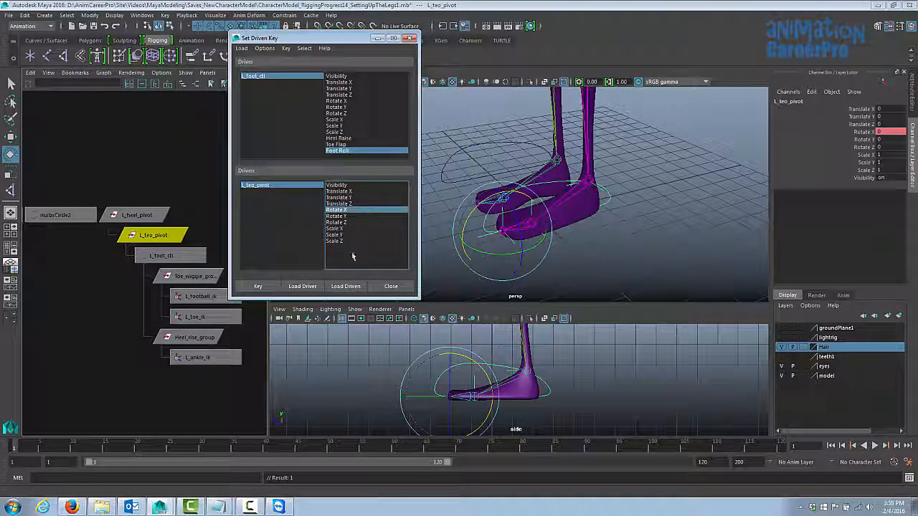
left_click(258, 286)
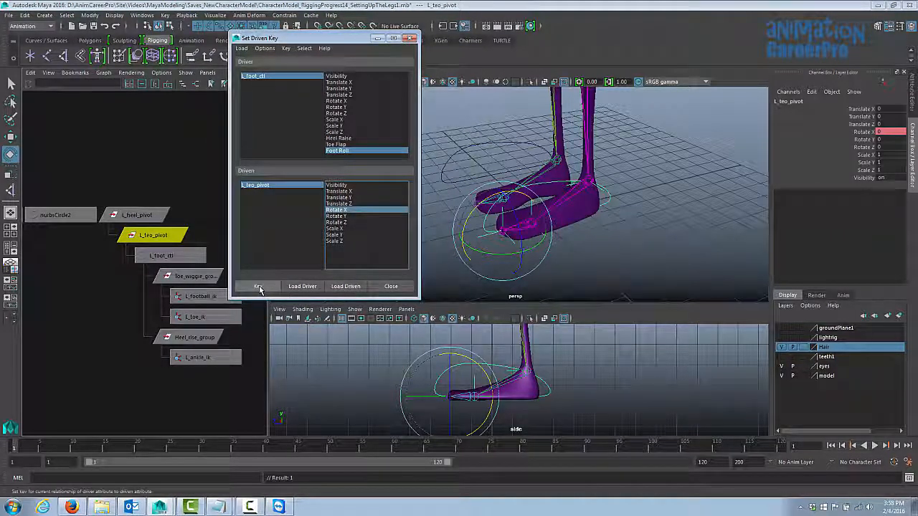
Step: Load Heel_rise_group as driven and set a driven key on its Rotate X at Foot Roll 0
left_click(191, 337)
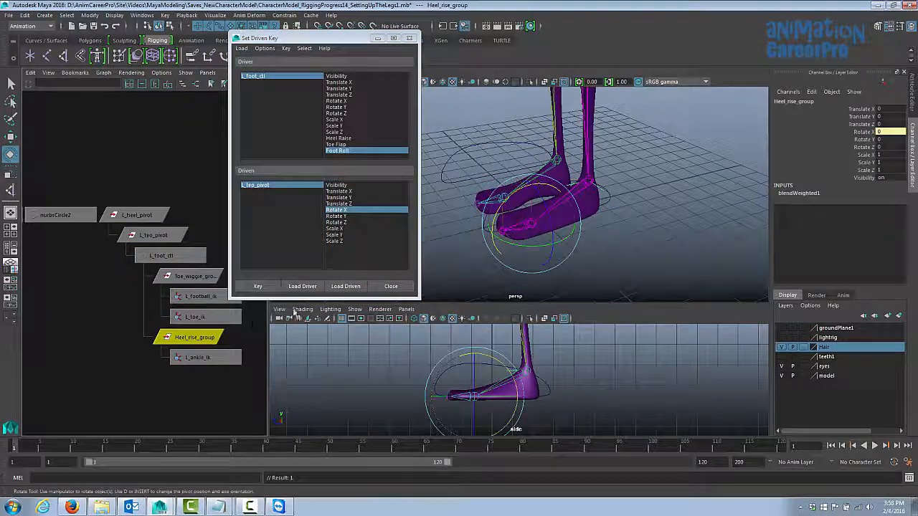
left_click(343, 285)
left_click(359, 209)
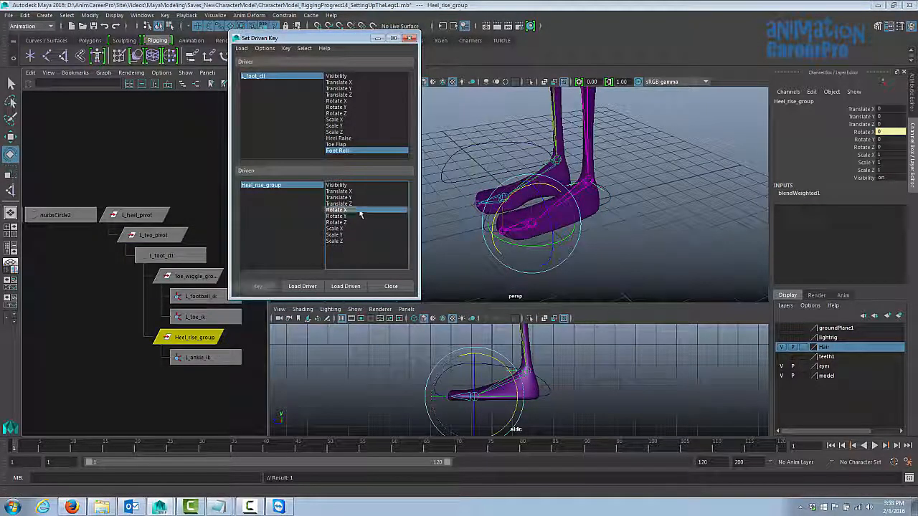
left_click(260, 286)
Step: Select L_foot_ctl and set its Foot Roll to -10
left_click_drag(601, 240, 614, 205, "alt")
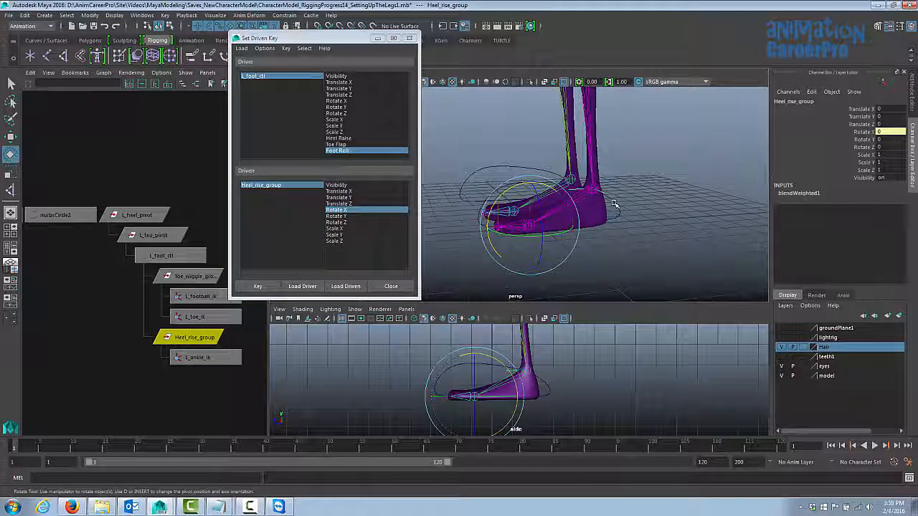
left_click(614, 205)
left_click(864, 200)
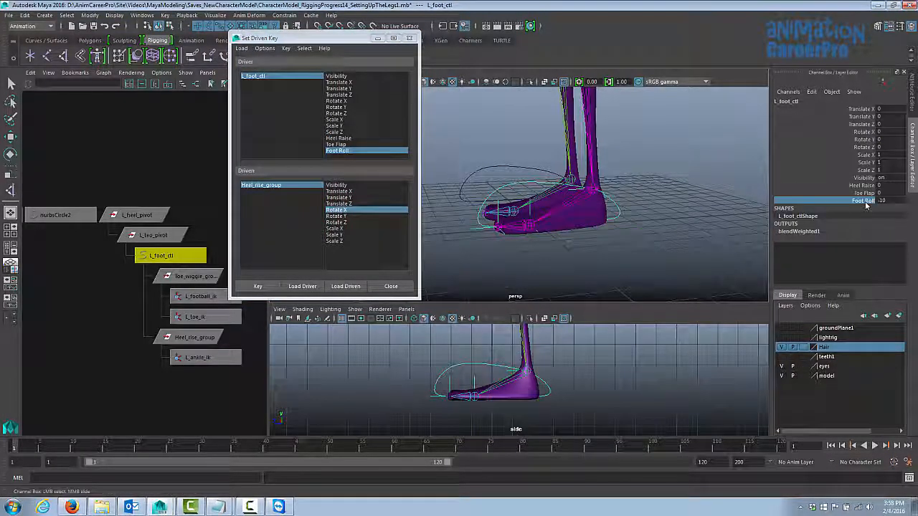
Step: Rotate L_heel_pivot to Rotate X -45 so the toes lift, and set a driven key in this pose
left_click(140, 216)
key("e")
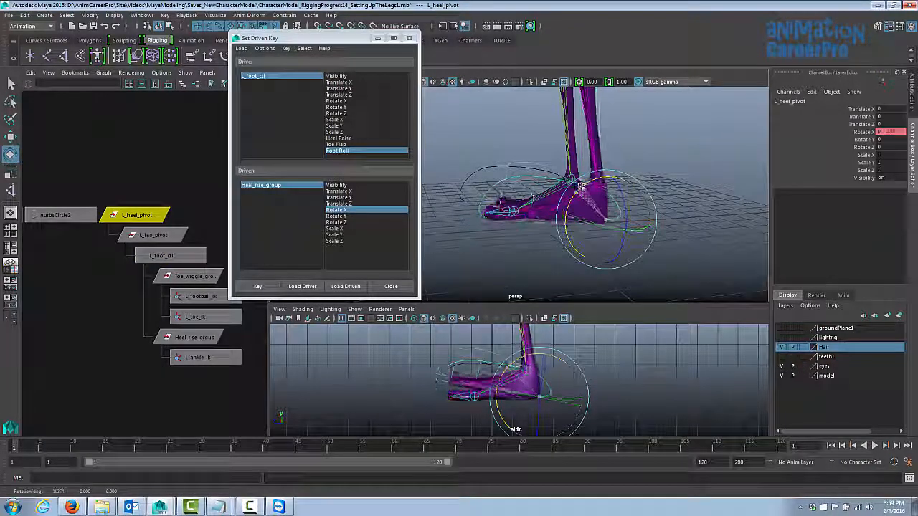
left_click_drag(580, 187, 596, 178)
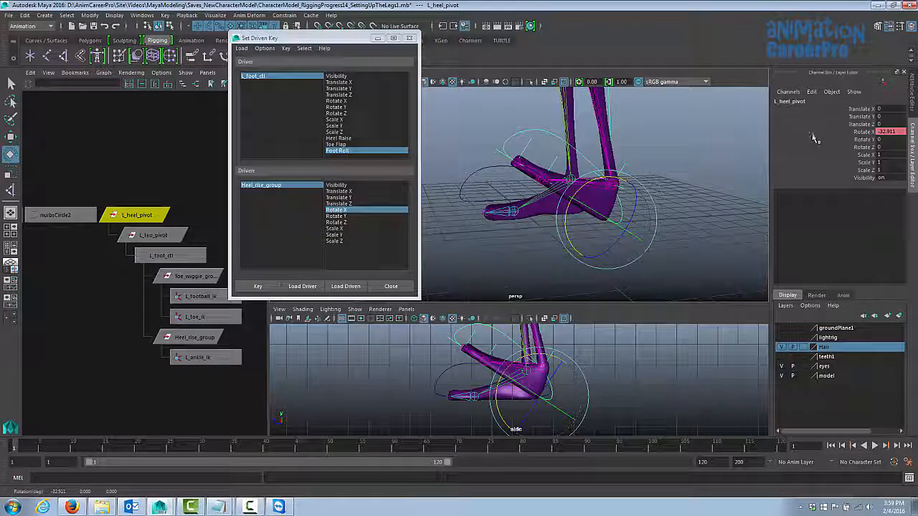
double_click(895, 133)
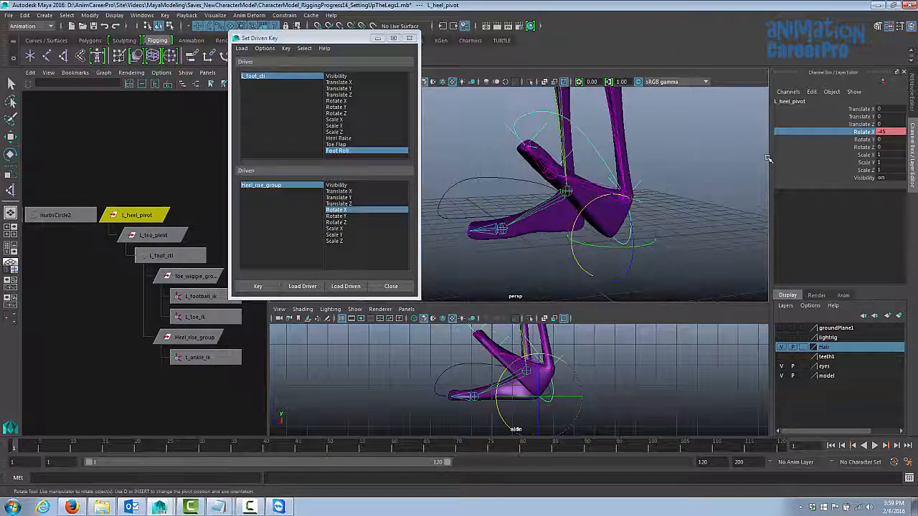
left_click(257, 286)
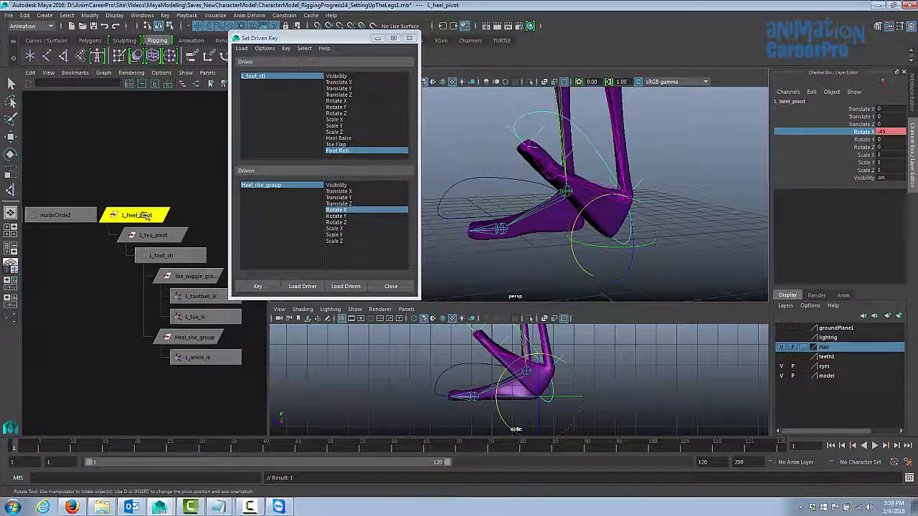
Step: Load Heel_rise_group as driven and key its Rotate X at Foot Roll -10
left_click(190, 337)
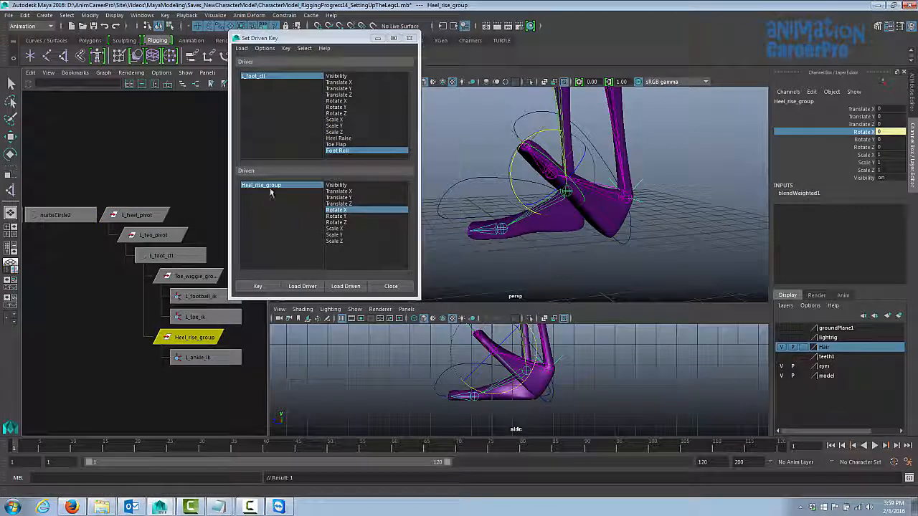
left_click(340, 286)
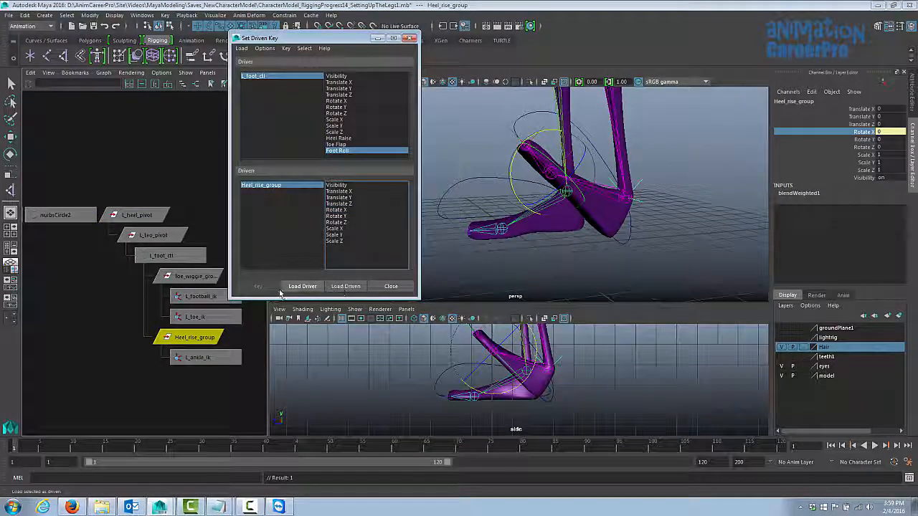
left_click(335, 210)
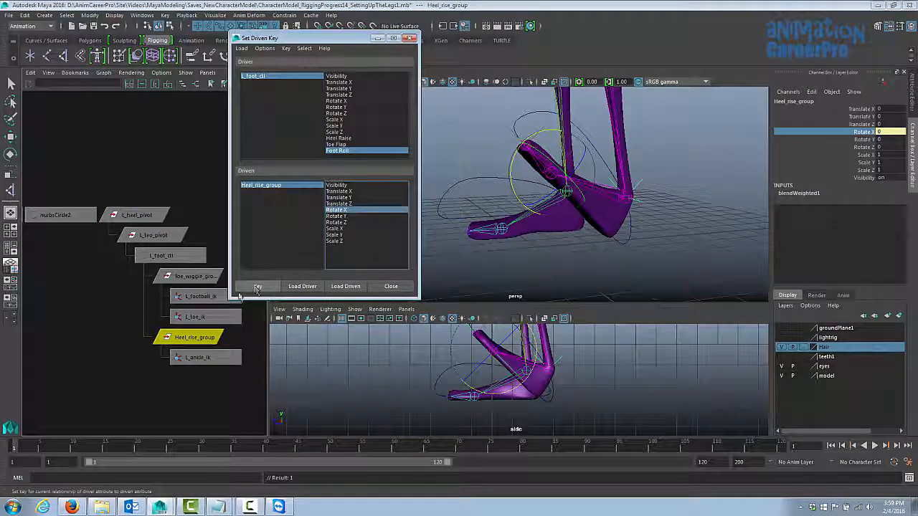
Step: Load L_teo_pivot and L_heel_pivot in turn as driven and key each one's Rotate X at Foot Roll -10
left_click(155, 233)
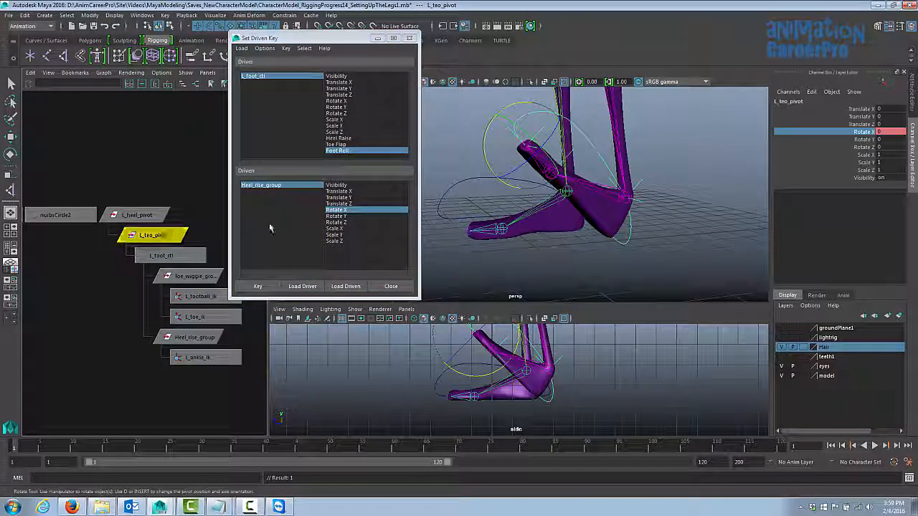
left_click(339, 287)
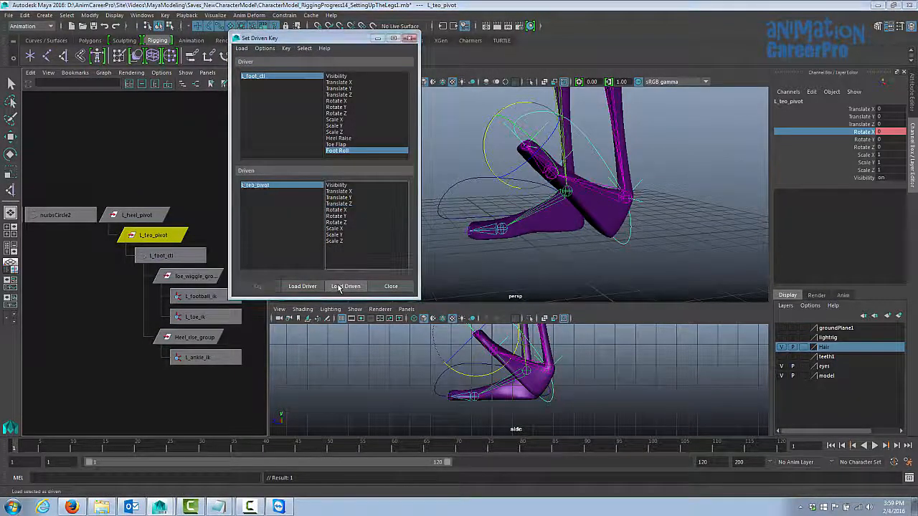
left_click(355, 210)
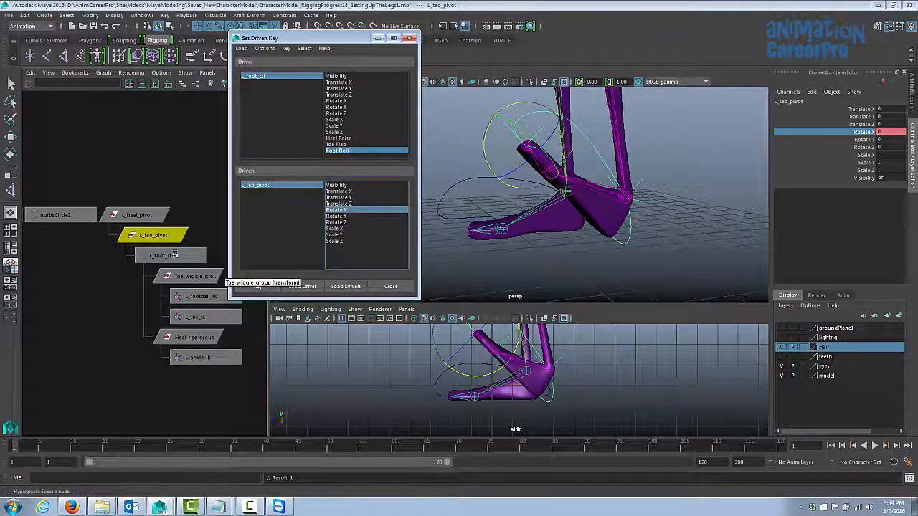
left_click(143, 217)
left_click(343, 286)
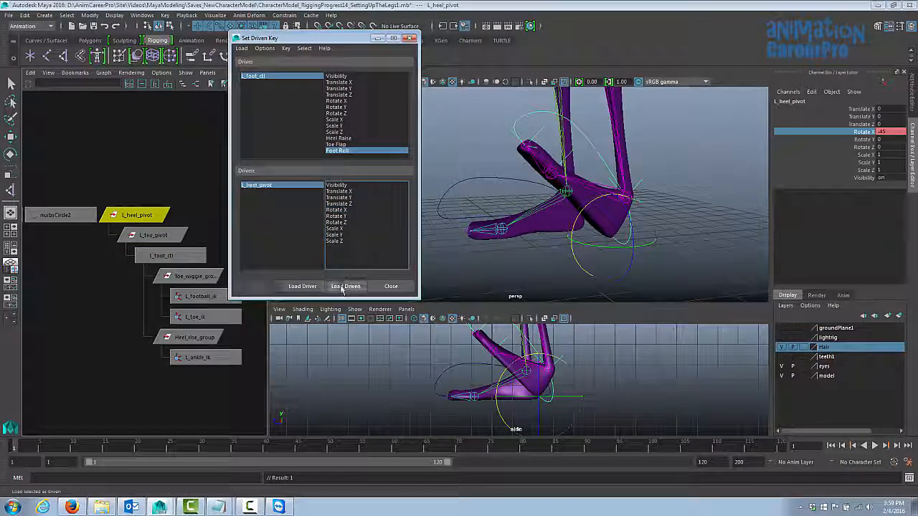
left_click(350, 210)
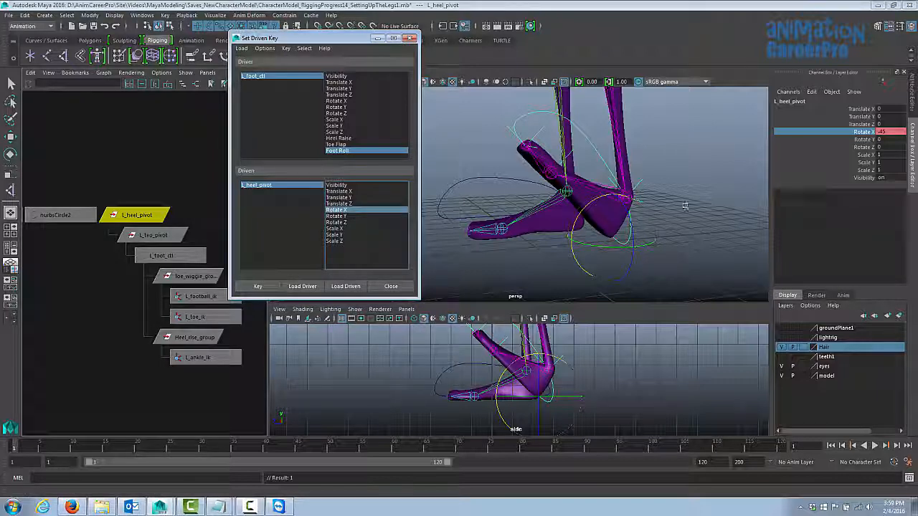
Step: Select L_foot_ctl, scrub its Foot Roll to test the heel motion, and set Foot Roll to 5
left_click(573, 118)
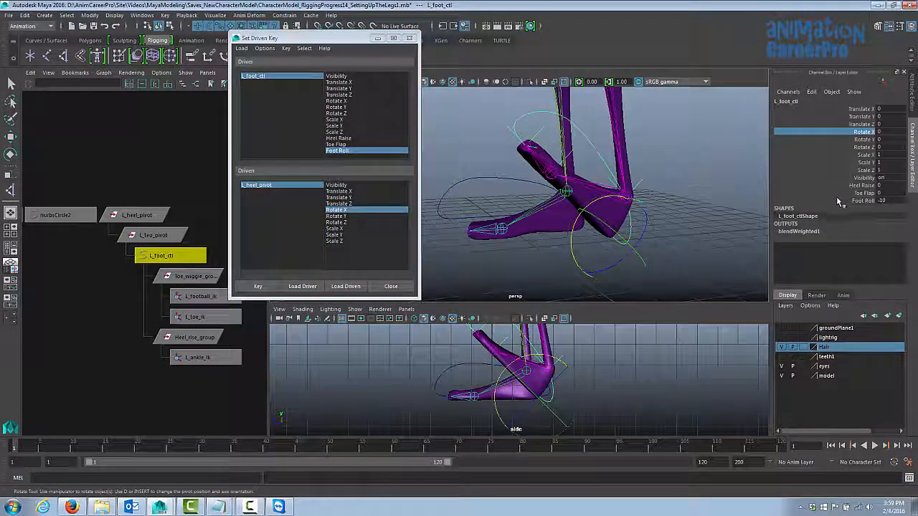
left_click(858, 201)
mouse_move(626, 194)
middle_mouse_down()
mouse_move(733, 195)
mouse_move(620, 195)
middle_mouse_up()
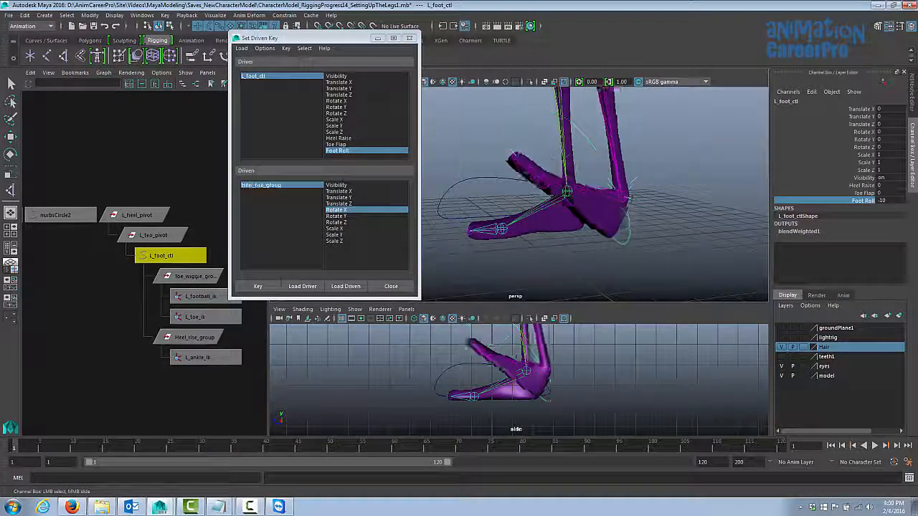
middle_click_drag(625, 200, 699, 202)
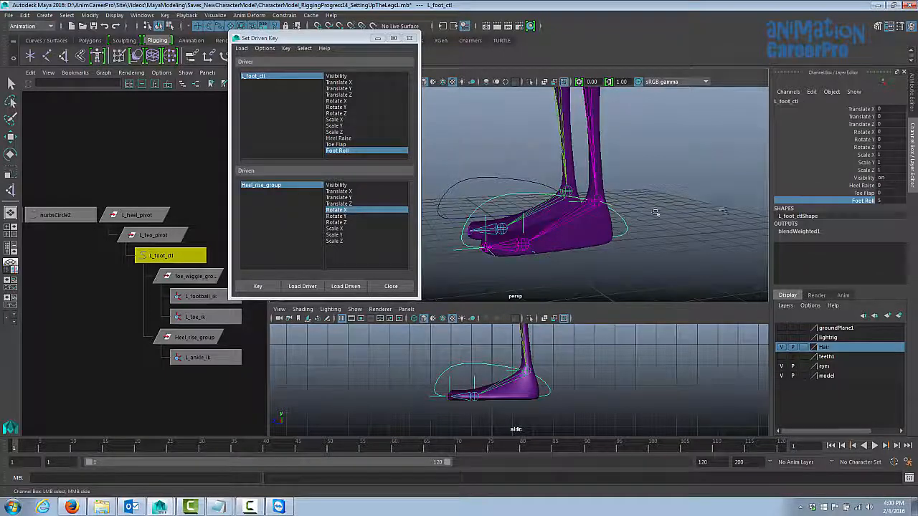
mouse_move(655, 211)
left_mouse_down("alt")
mouse_move(699, 208)
mouse_move(667, 205)
left_mouse_up("alt")
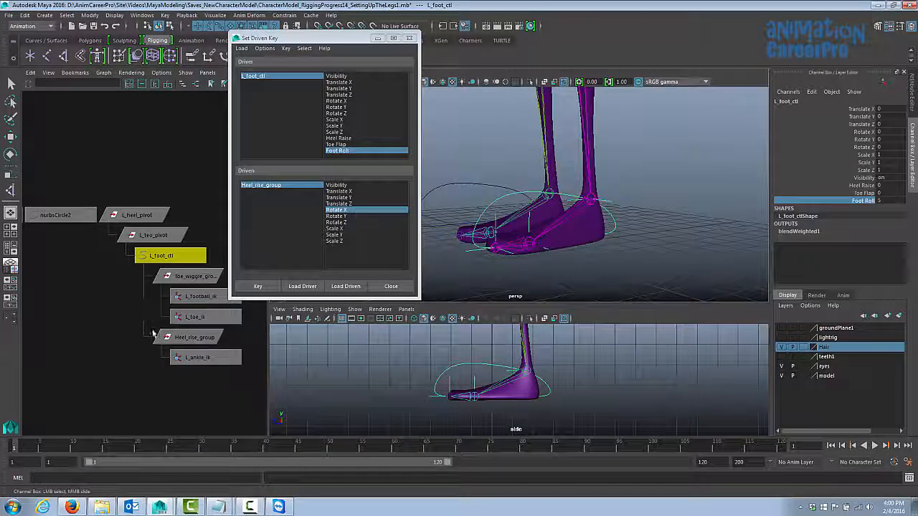
Step: Rotate Heel_rise_group to Rotate X 30 so the heel lifts off the ground
left_click(187, 337)
key("e")
left_click(857, 132)
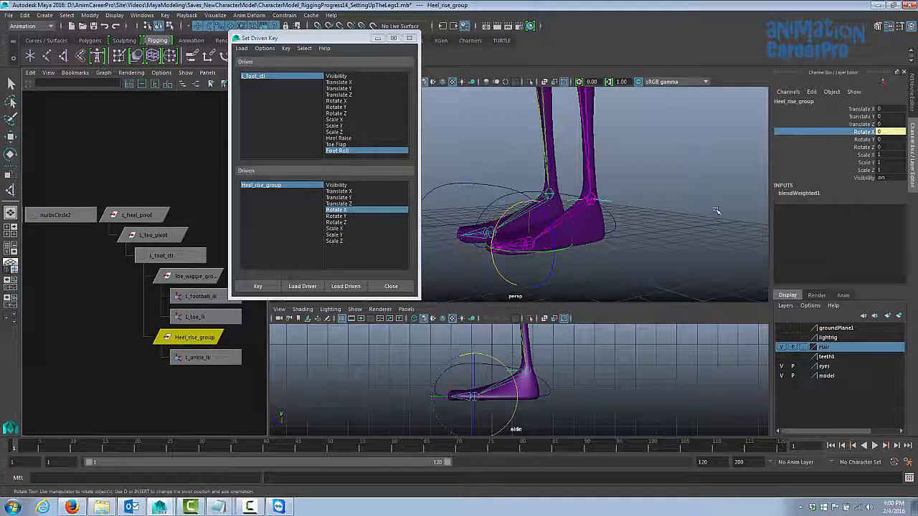
middle_click_drag(717, 211, 685, 213)
left_click(886, 133)
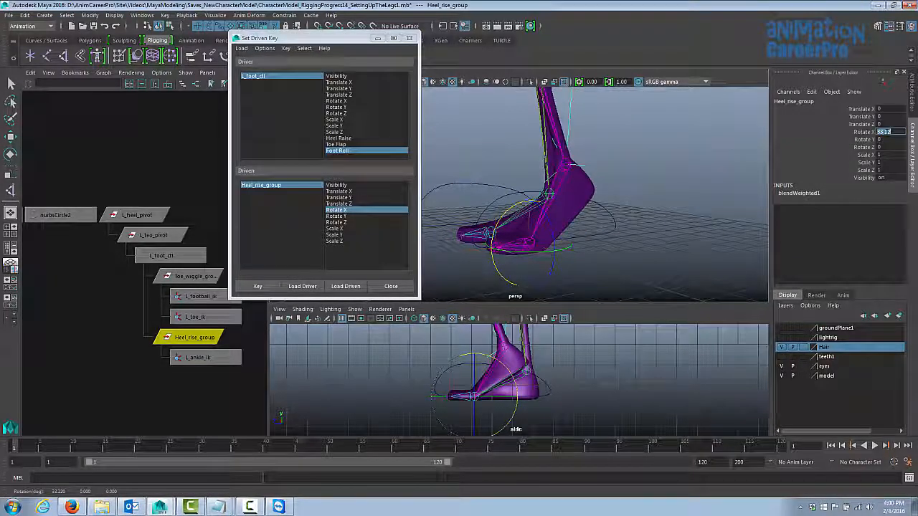
type("30")
key("Return")
left_click_drag(694, 188, 618, 192, "alt")
Step: Load L_heel_pivot and L_teo_pivot in turn as driven and key their Rotate X at Foot Roll 5
left_click(130, 215)
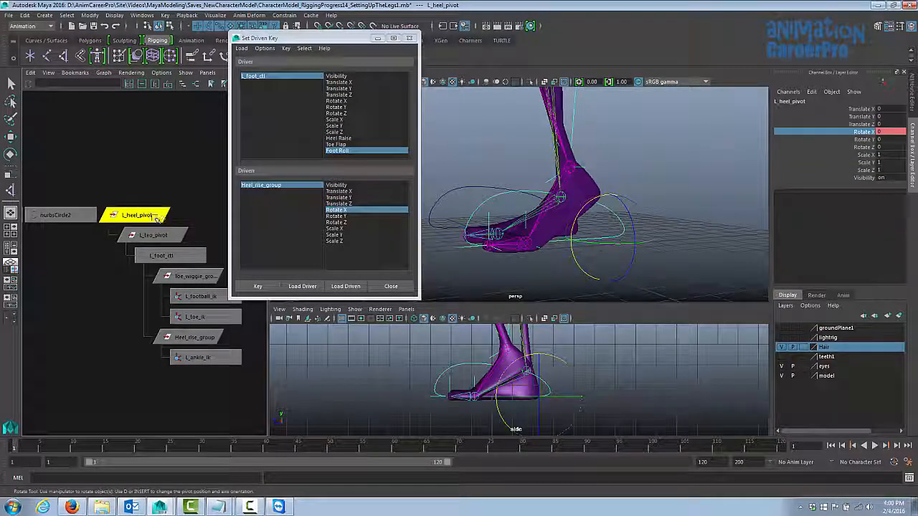
left_click(345, 286)
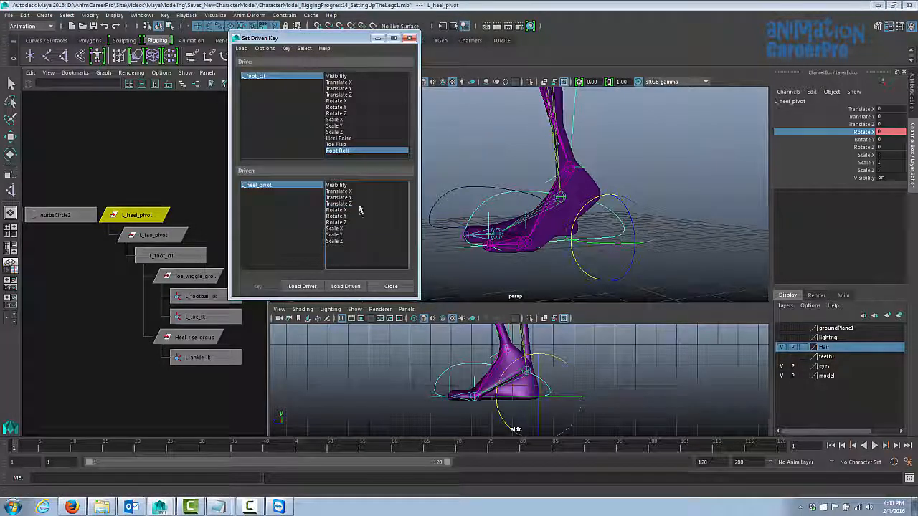
left_click(265, 288)
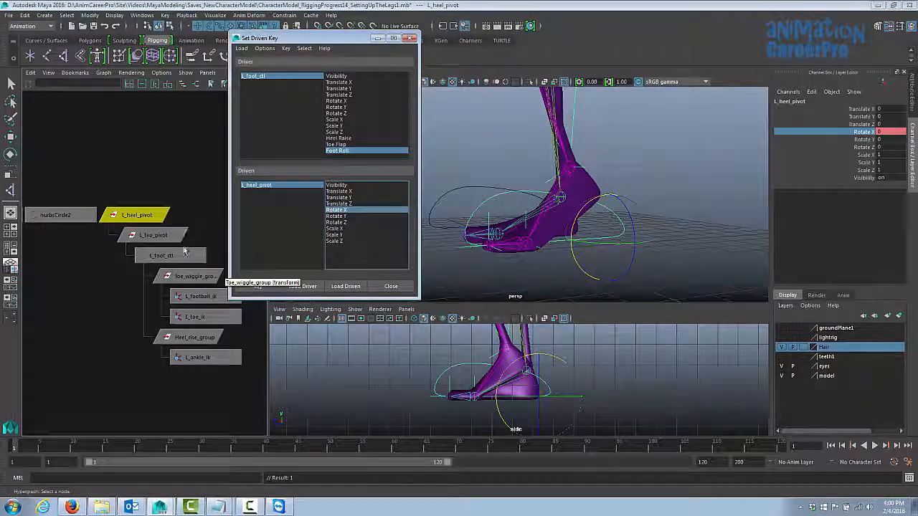
left_click(153, 235)
left_click(346, 286)
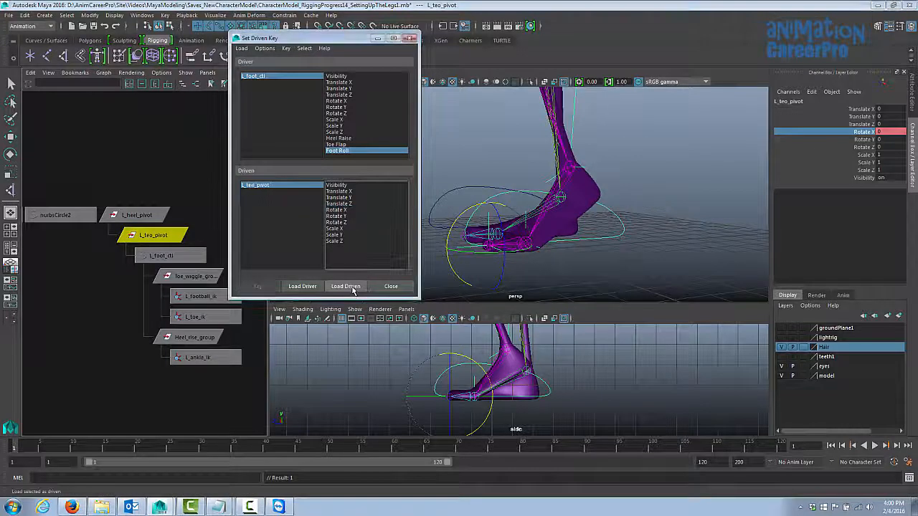
left_click(337, 209)
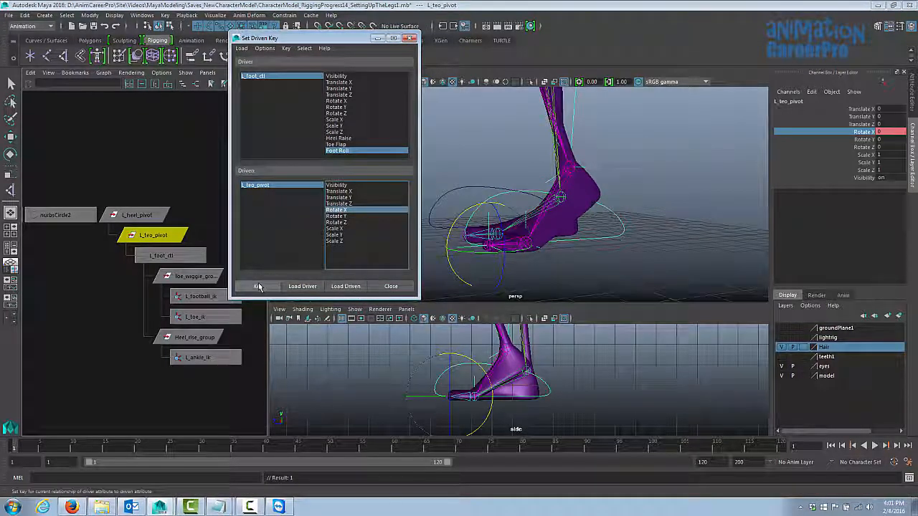
left_click(259, 286)
Step: Load Heel_rise_group as driven and key its Rotate X of 30 at Foot Roll 5
left_click(194, 337)
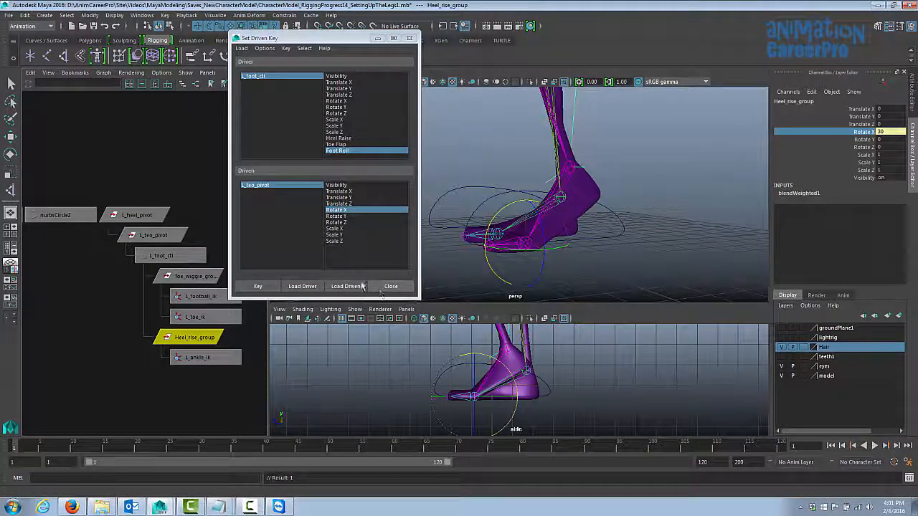
left_click(363, 286)
left_click(337, 210)
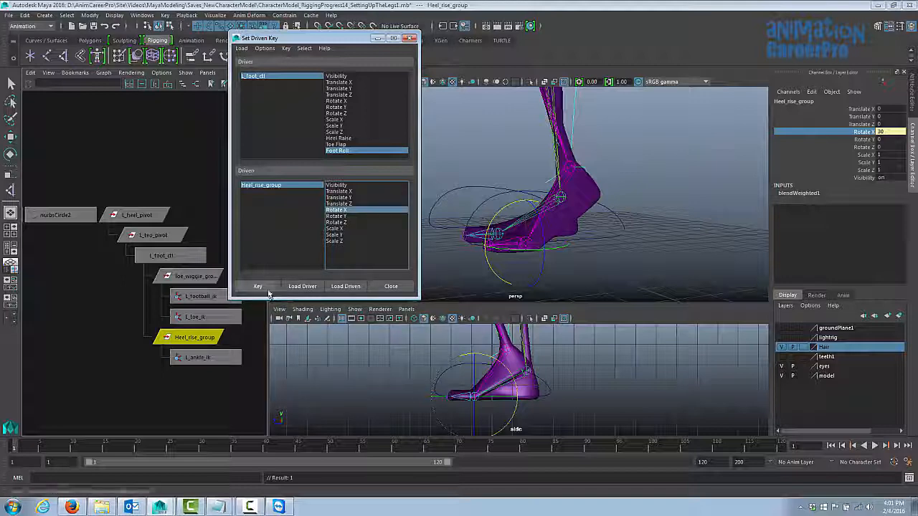
Step: Select L_foot_ctl and set its Foot Roll to 10
left_click(606, 223)
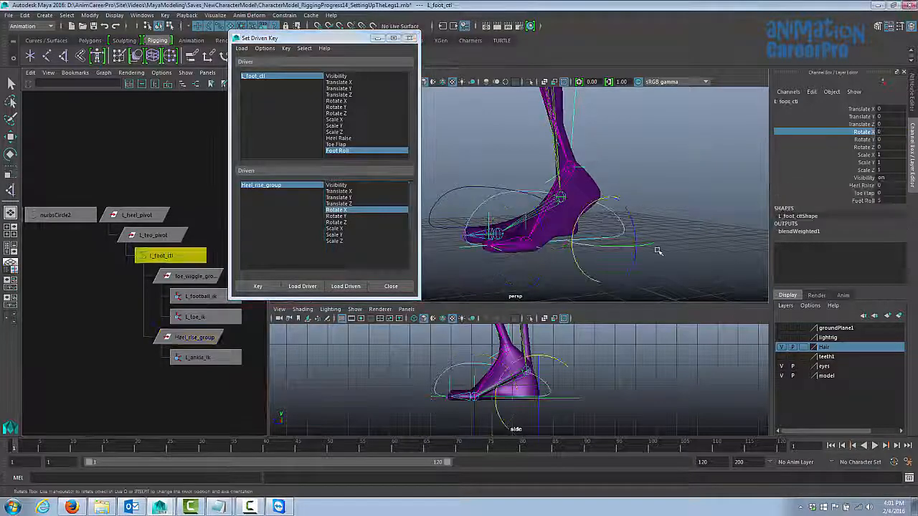
left_click(860, 201)
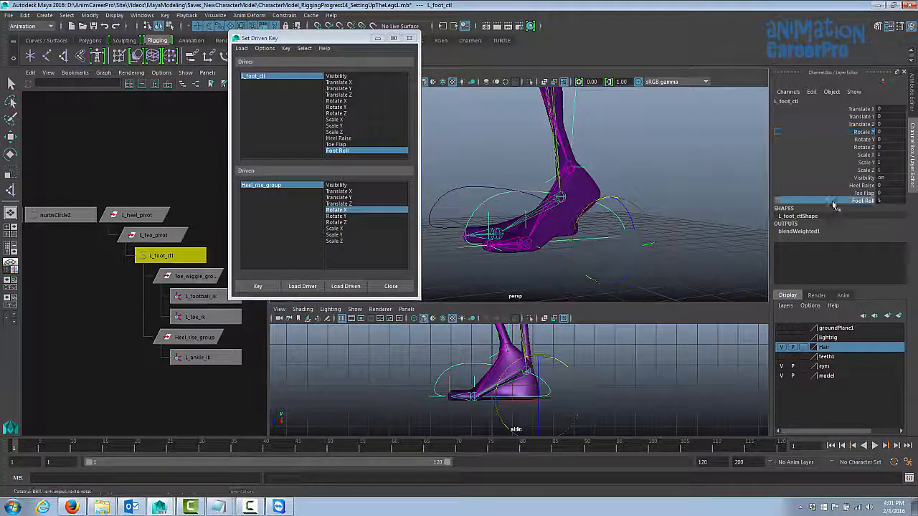
mouse_move(706, 220)
middle_mouse_down()
mouse_move(731, 221)
mouse_move(674, 228)
mouse_move(731, 234)
mouse_move(703, 236)
middle_mouse_up()
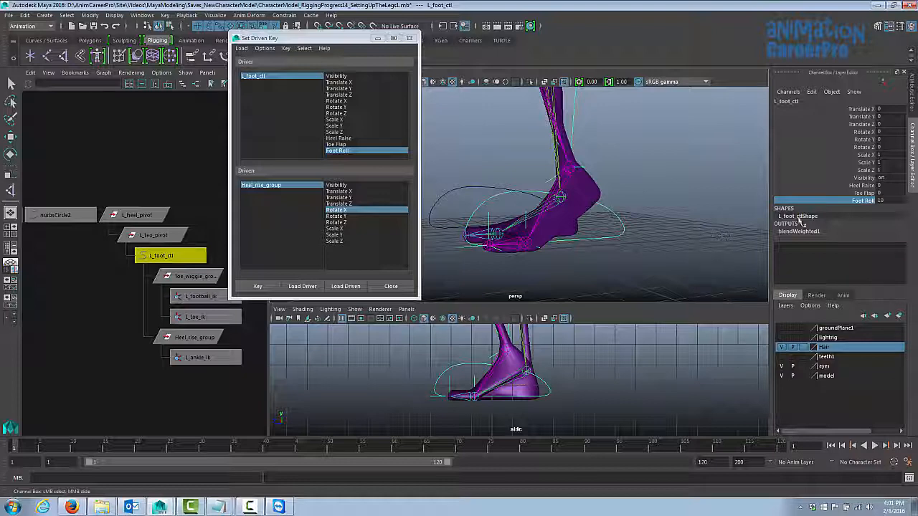
left_click(881, 200)
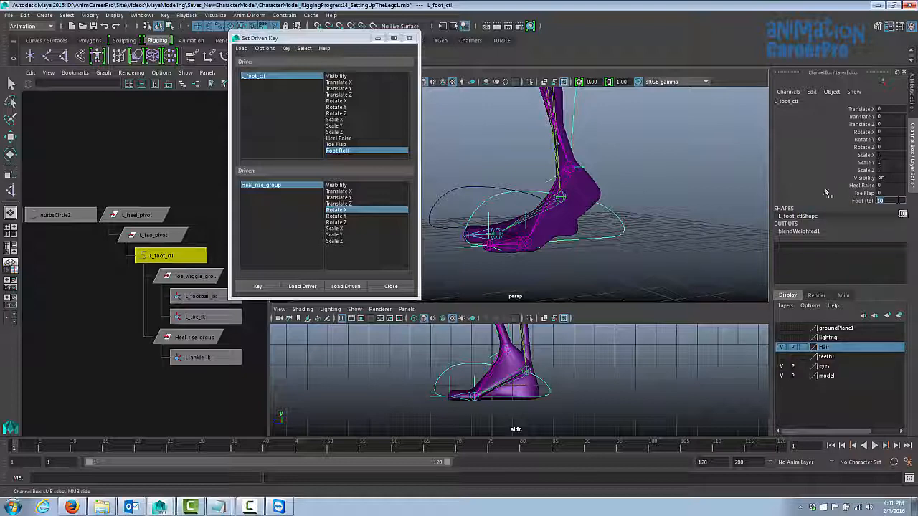
Step: Set the Rotate X of Heel_rise_group back to 0
left_click(191, 337)
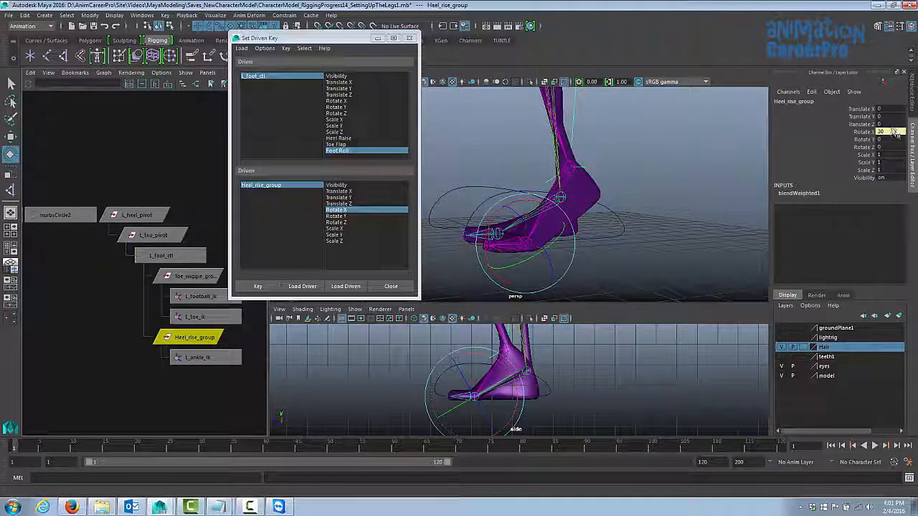
type("0")
key("Return")
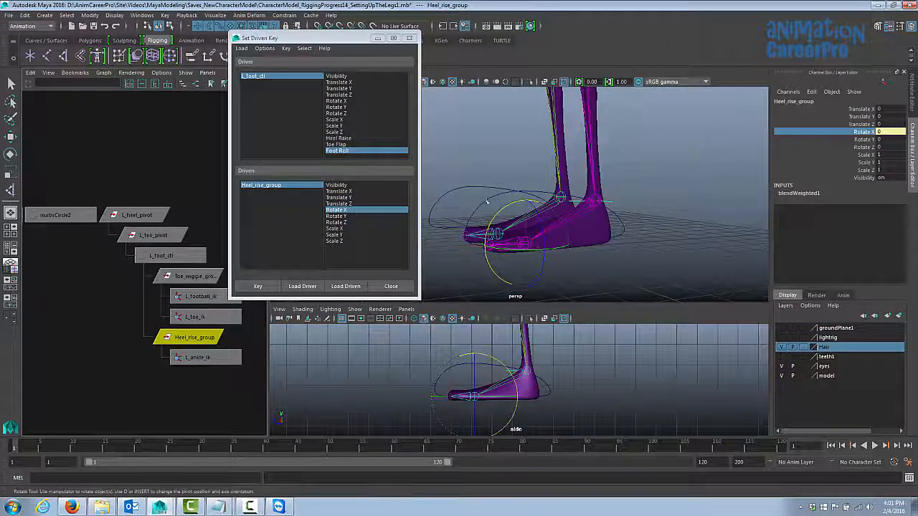
Step: Rotate L_teo_pivot to Rotate X 45 so the foot rises onto the tip of the toes
left_click(150, 233)
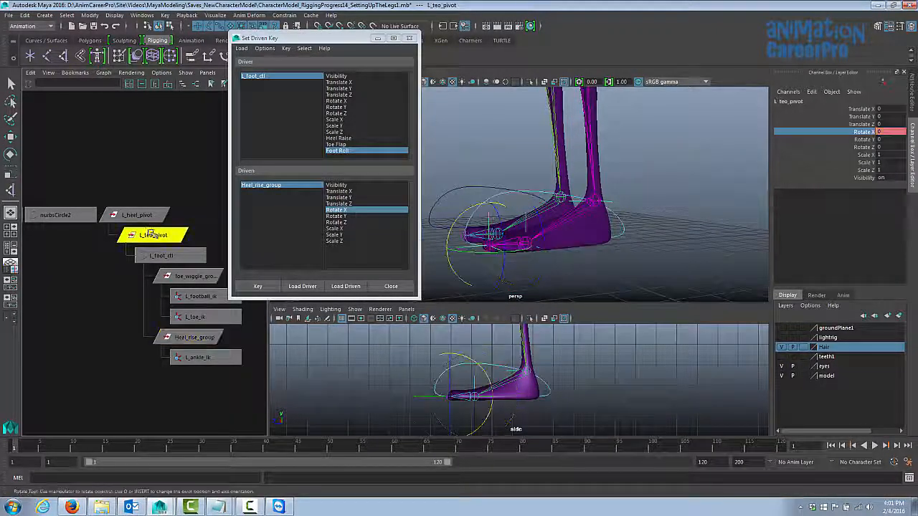
left_click_drag(475, 209, 433, 230)
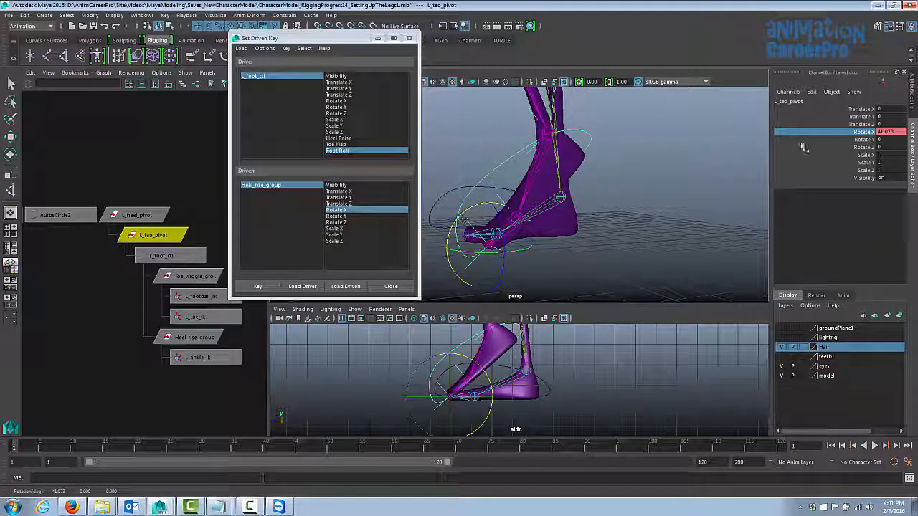
type("45")
key("Return")
left_click_drag(566, 184, 545, 188, "alt")
Step: Load L_heel_pivot and L_teo_pivot in turn as driven and key their Rotate X at Foot Roll 10
left_click(146, 217)
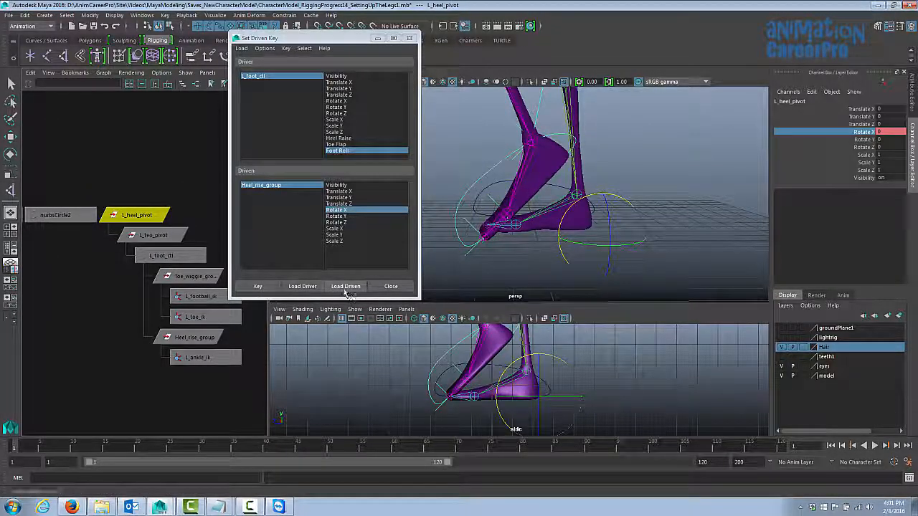
left_click(345, 288)
left_click(362, 210)
left_click(258, 287)
left_click(164, 236)
left_click(345, 287)
left_click(338, 210)
left_click(258, 287)
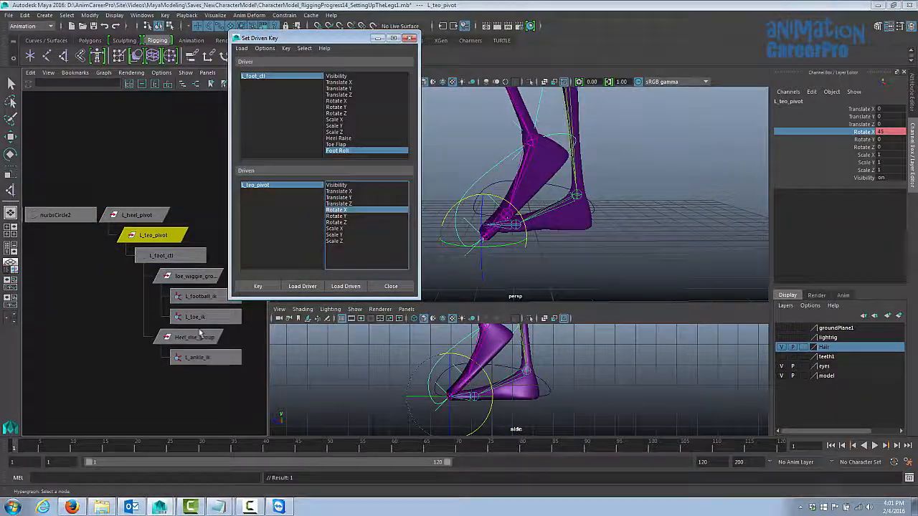
Step: Load Heel_rise_group as driven and key its Rotate X of 0 at Foot Roll 10
left_click(197, 337)
left_click(344, 286)
left_click(337, 210)
left_click(267, 288)
Step: Select L_foot_ctl and scrub its Foot Roll to check the complete roll from heel to toe tip
left_click(165, 256)
left_click_drag(588, 215, 583, 238, "alt")
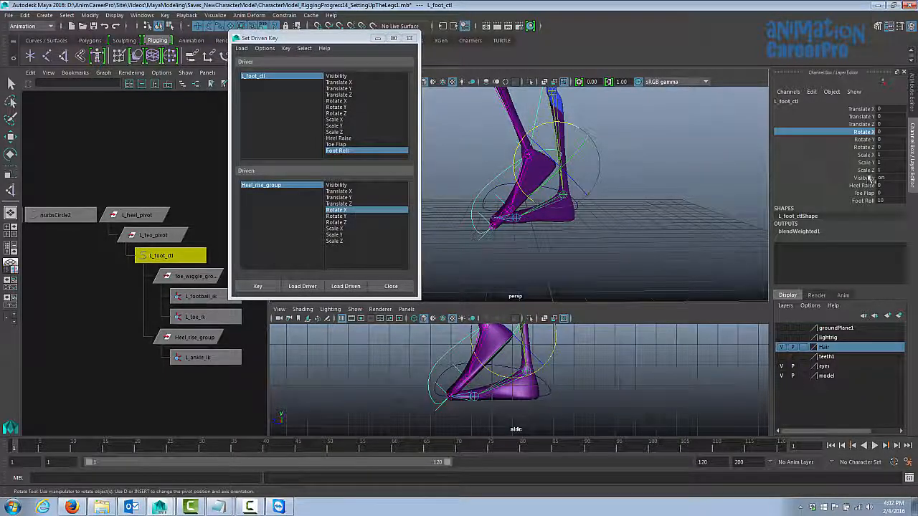
left_click(863, 200)
middle_click_drag(660, 177, 710, 216)
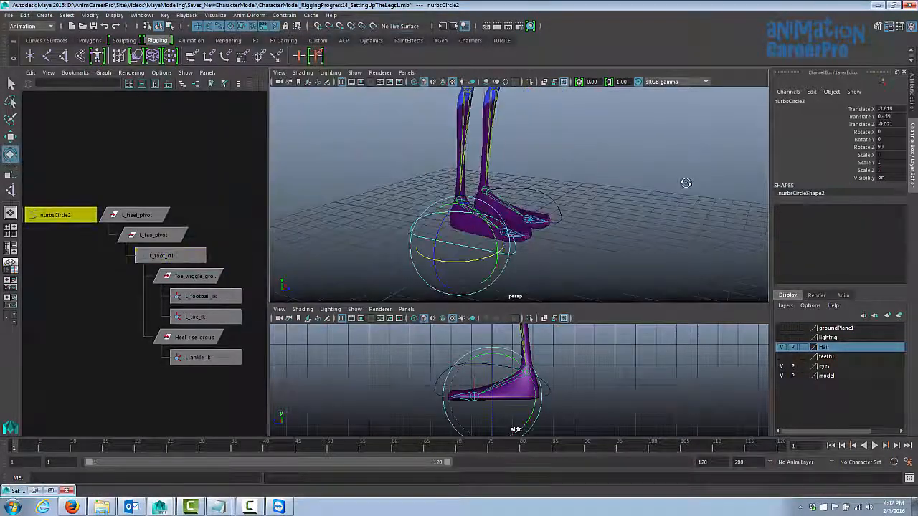
left_click_drag(638, 204, 688, 172, "alt")
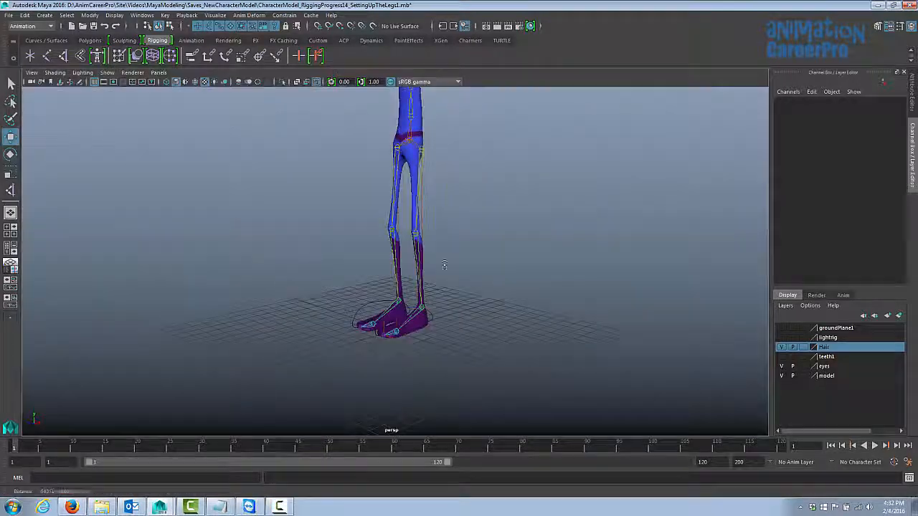
Step: Rotate the raised L_foot_ctl outward to check how the knee follows, and select L_ankle_ik to view its pole vector attributes
left_click_drag(352, 263, 315, 251, "alt")
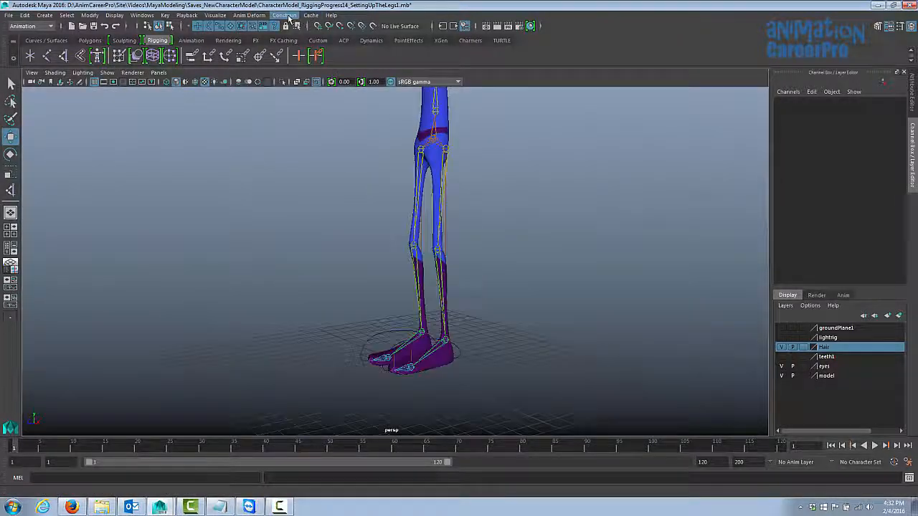
left_click(288, 18)
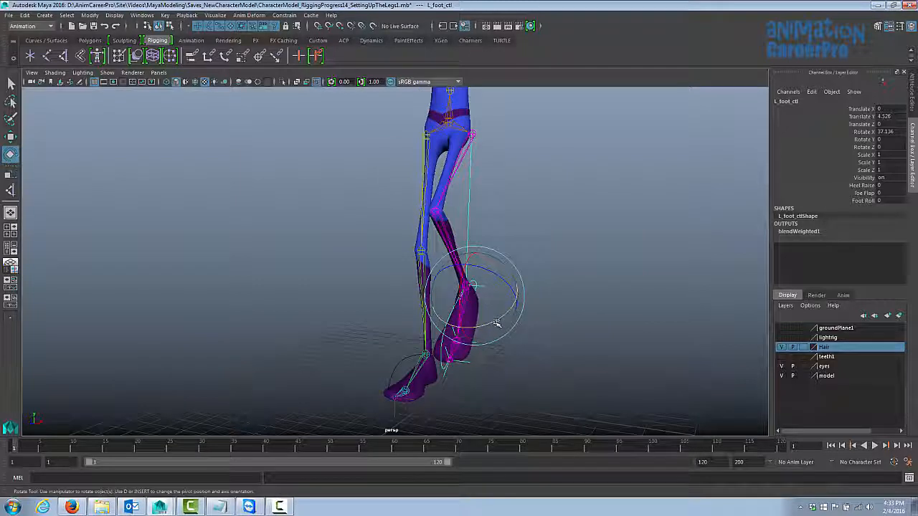
left_click_drag(493, 314, 509, 320)
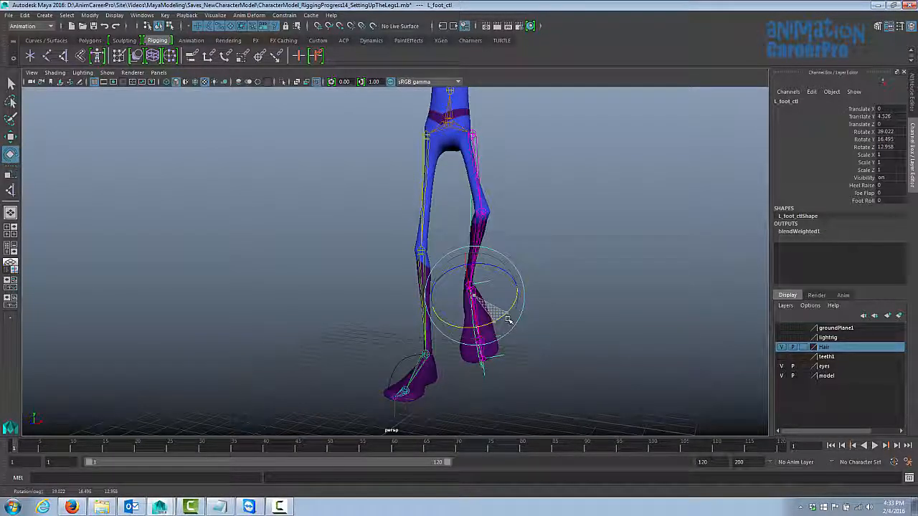
key("q")
left_click(486, 283)
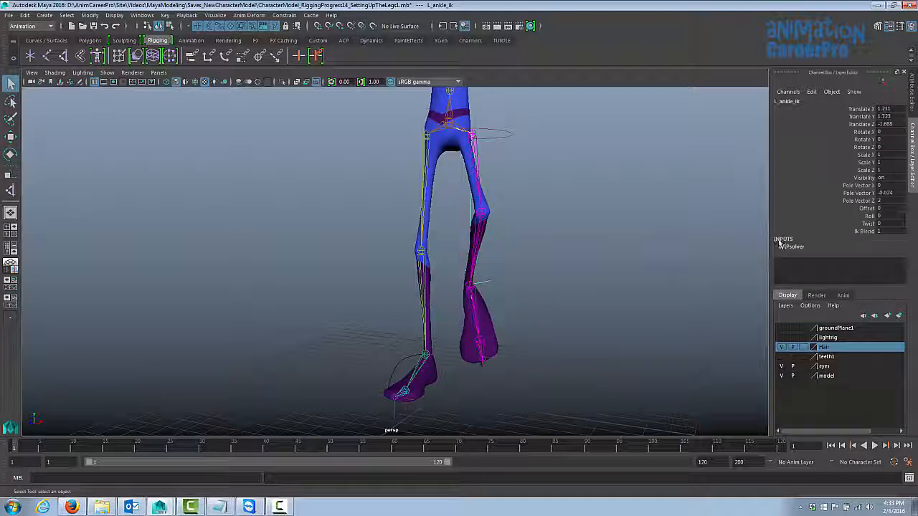
Step: Scrub the Twist of L_ankle_ik to check how the left knee turns, and select R_foot_ctrl
left_click(868, 223)
middle_click_drag(681, 235, 716, 235)
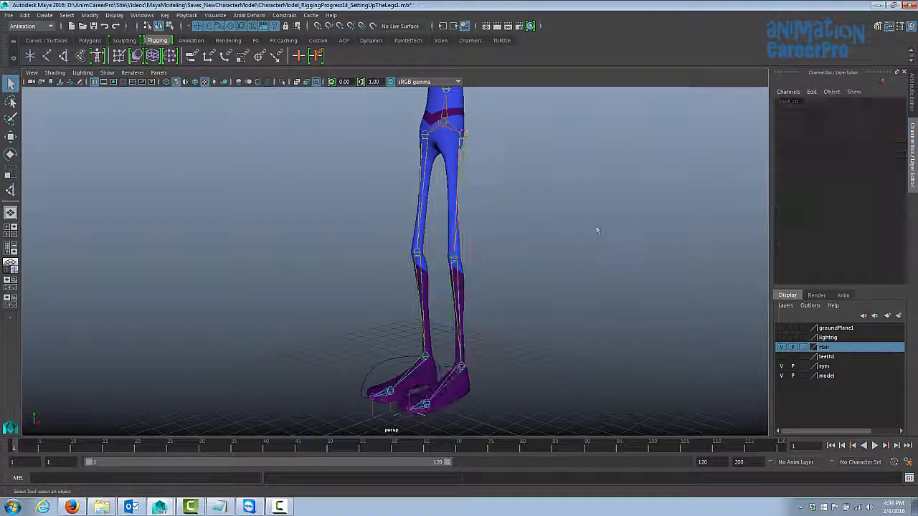
left_click_drag(596, 226, 525, 233, "alt")
left_click(362, 351)
left_click_drag(373, 355, 360, 277, "alt")
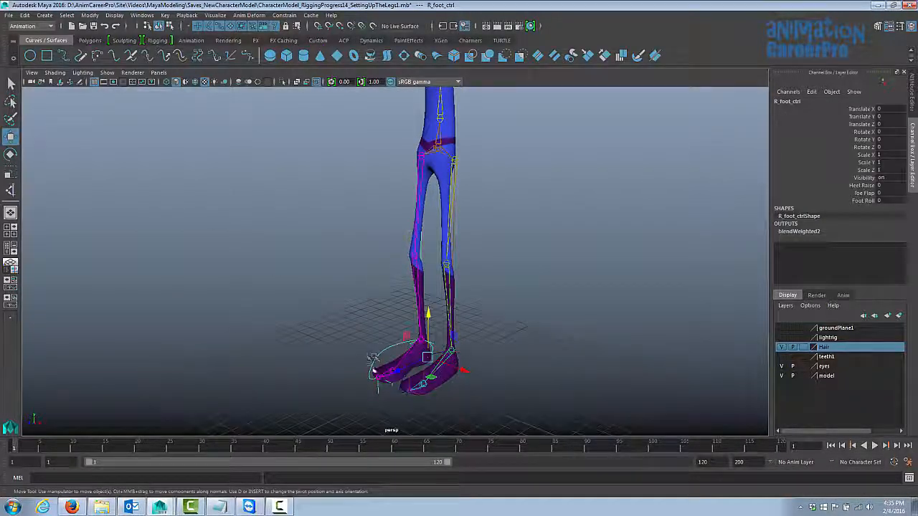
left_click_drag(423, 251, 453, 258, "alt")
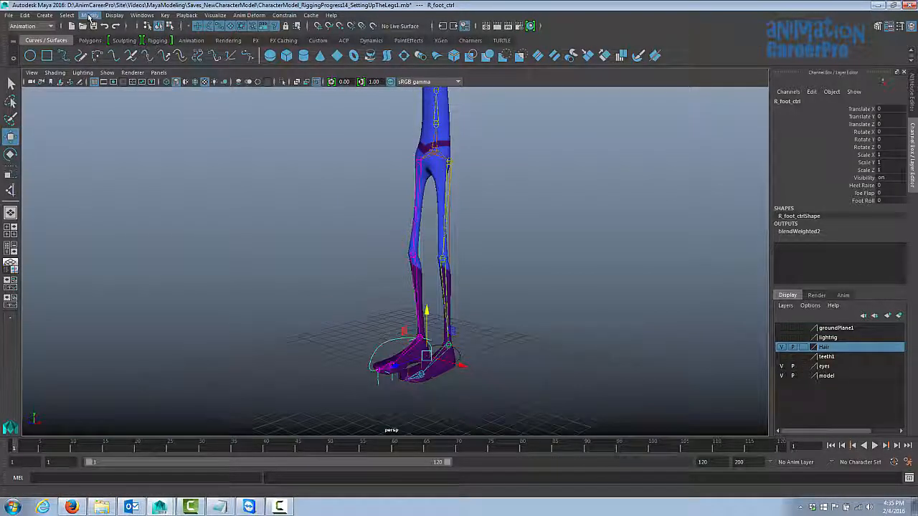
Step: Create the text "K" as Times New Roman curves
left_click(44, 15)
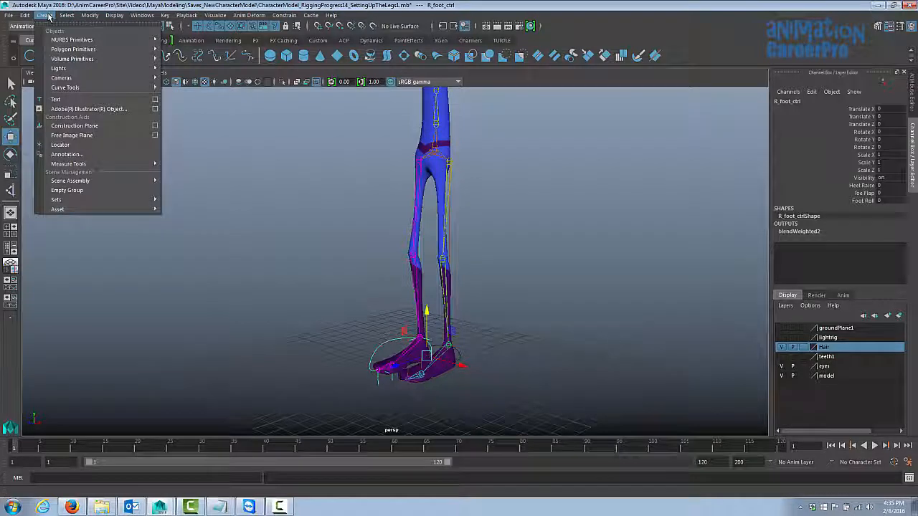
left_click(156, 103)
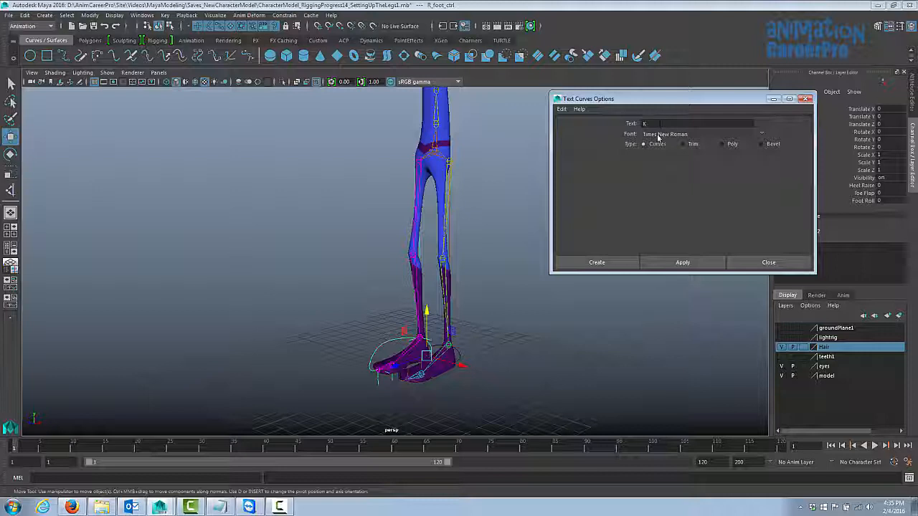
left_click(761, 135)
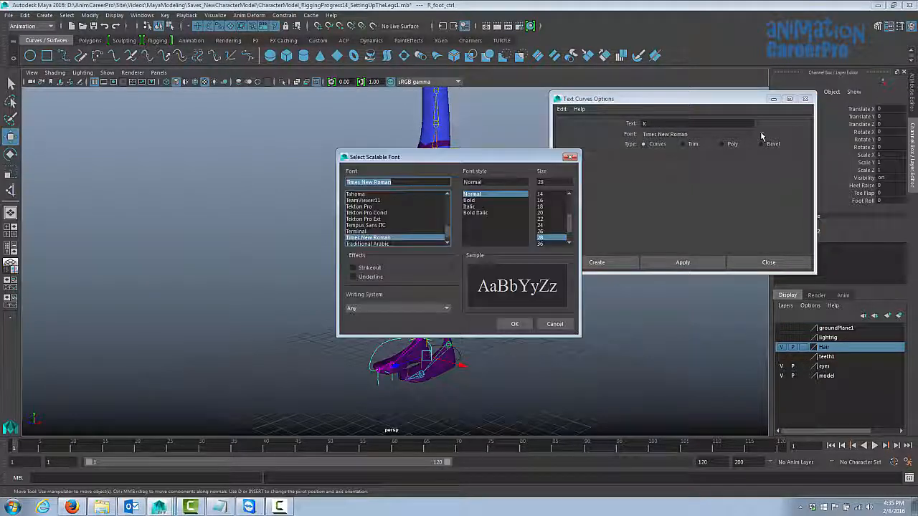
left_click(570, 158)
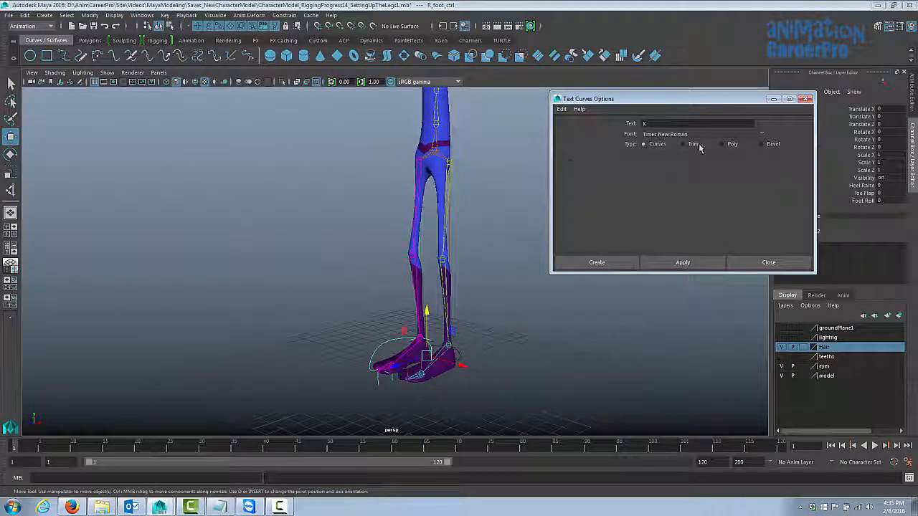
left_click(603, 266)
Step: Move the K in front of the legs to about knee height and scale it uniformly to 1.76
left_click_drag(381, 385, 320, 405)
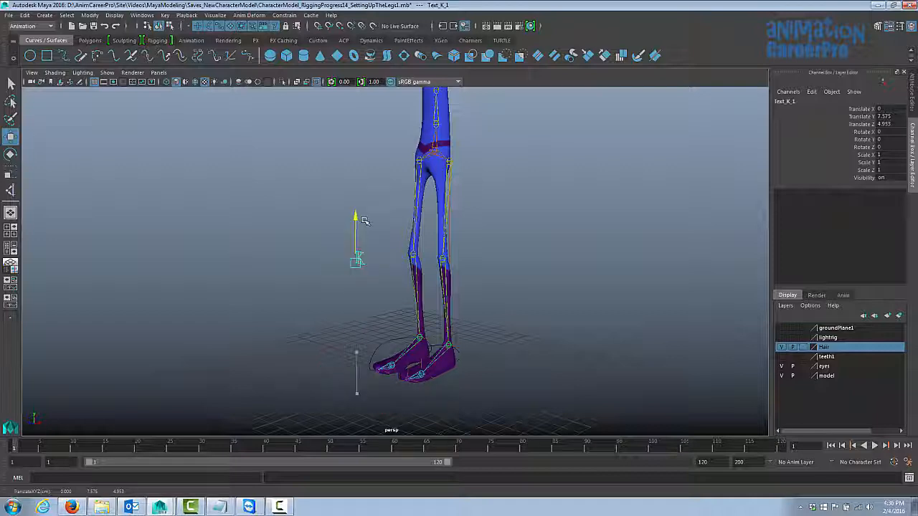
key("r")
left_click_drag(356, 264, 402, 266)
left_click_drag(476, 283, 518, 291, "alt")
key("w")
right_click_drag(517, 291, 590, 307, "alt")
middle_click_drag(590, 307, 550, 277, "alt")
Step: Hide the polygons in the viewport and snap the K onto the left knee joint
left_click(132, 73)
left_click(107, 73)
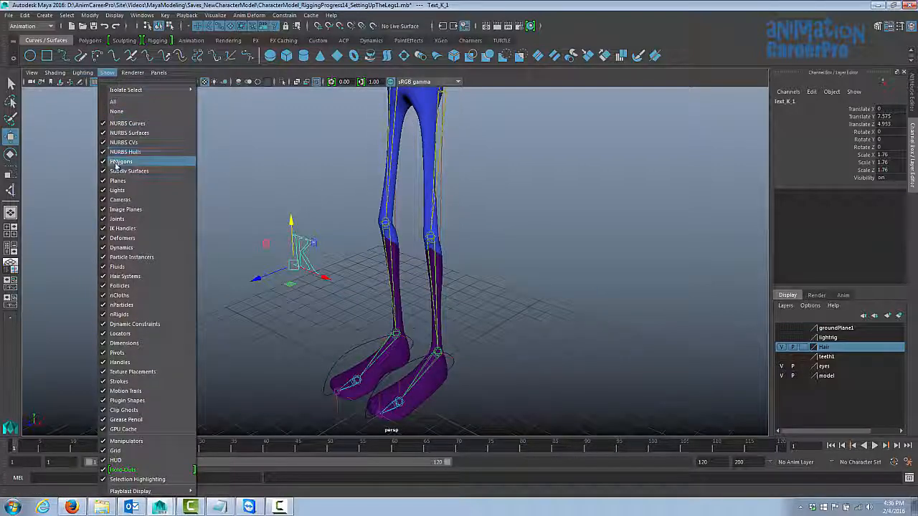
left_click(133, 162)
left_click_drag(452, 289, 441, 296, "alt")
left_click_drag(289, 288, 387, 251)
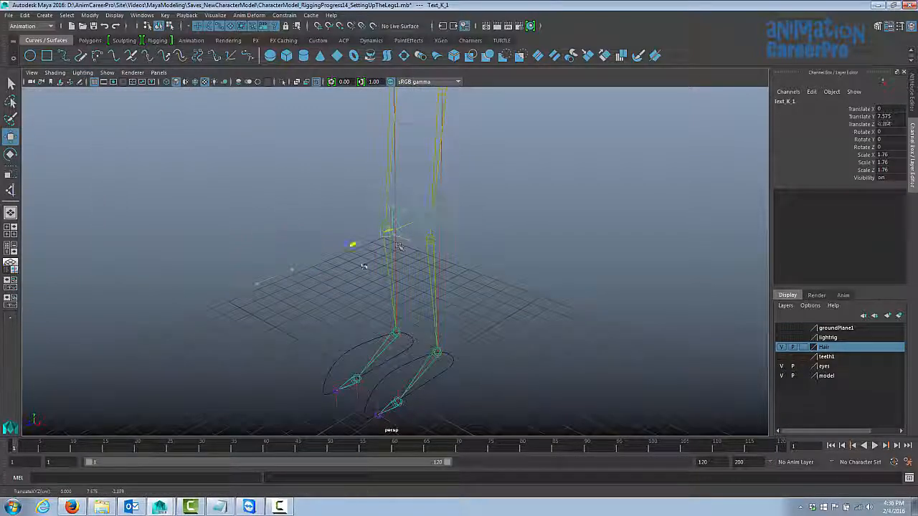
left_click_drag(471, 259, 543, 262, "alt")
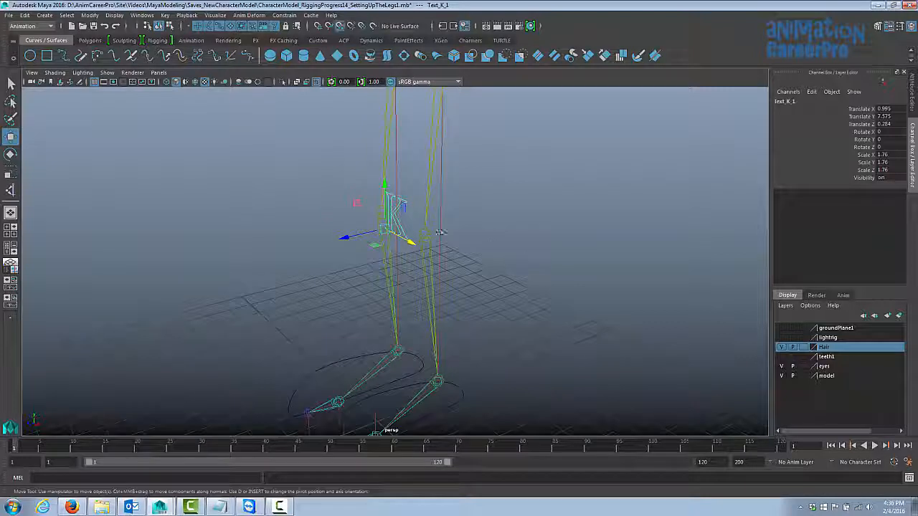
left_click_drag(387, 231, 383, 213)
Step: Move the K sideways off the left knee to Translate X 2.367 and center its pivot
left_click_drag(459, 248, 582, 220, "alt")
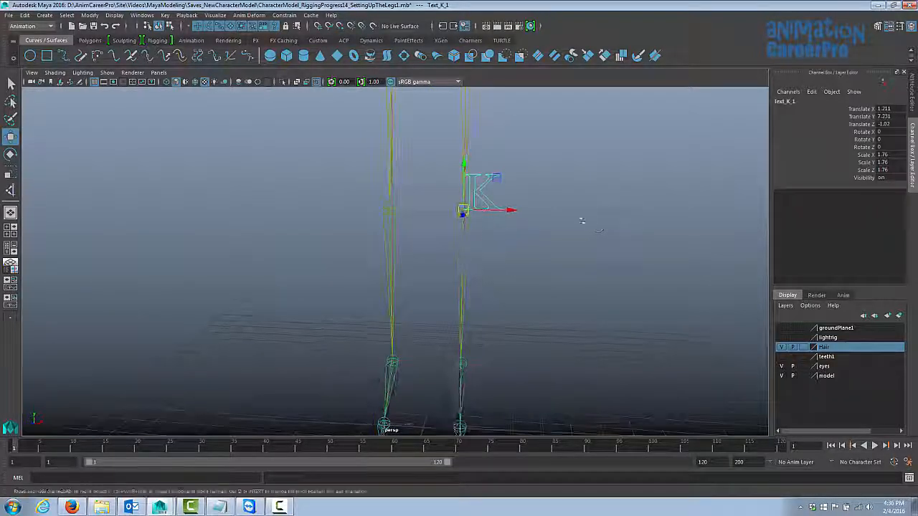
left_click_drag(507, 209, 541, 211)
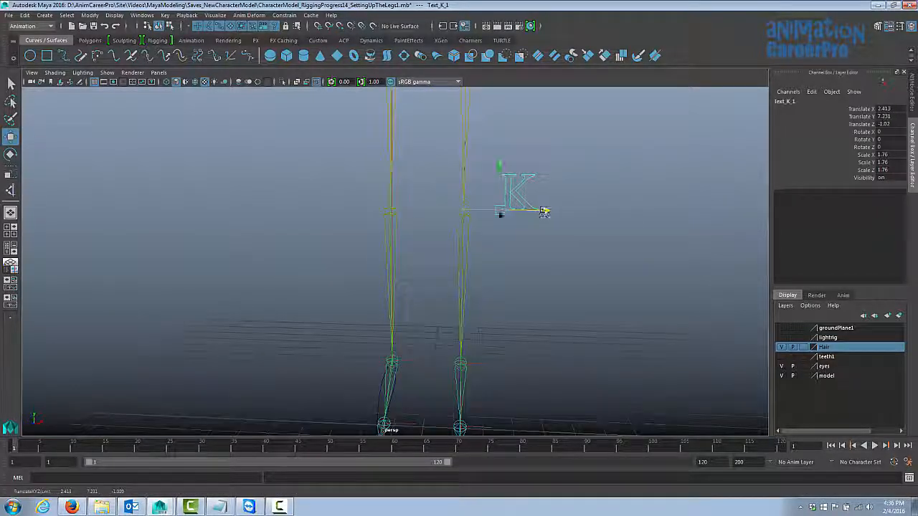
left_click(87, 16)
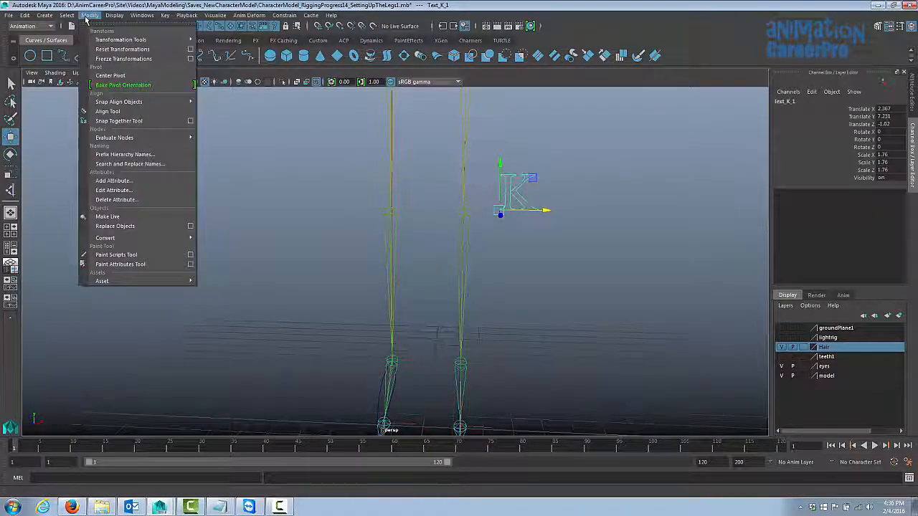
left_click(124, 76)
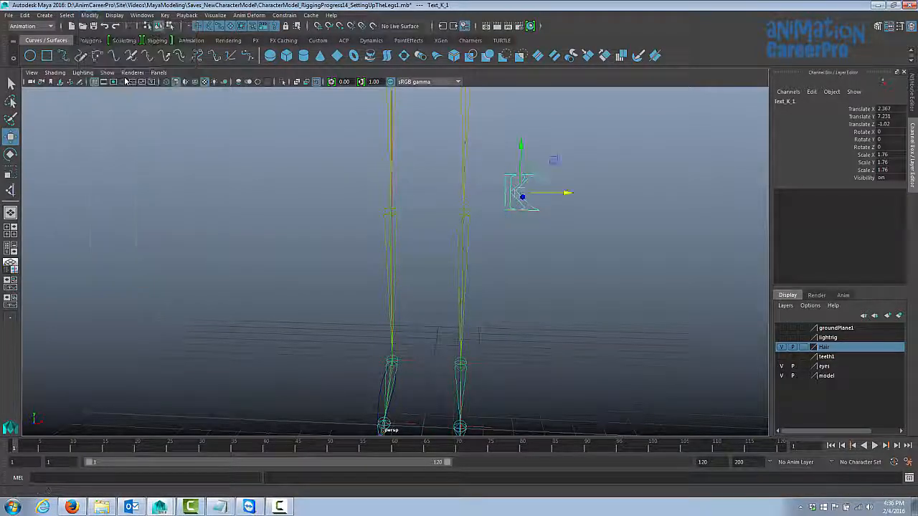
Step: Align the K's centered pivot with the left knee, show polygons again, and place the K in front at Translate Z 3.584
left_click_drag(519, 198, 220, 226, "alt")
left_click_drag(221, 228, 268, 232, "alt")
left_click(108, 73)
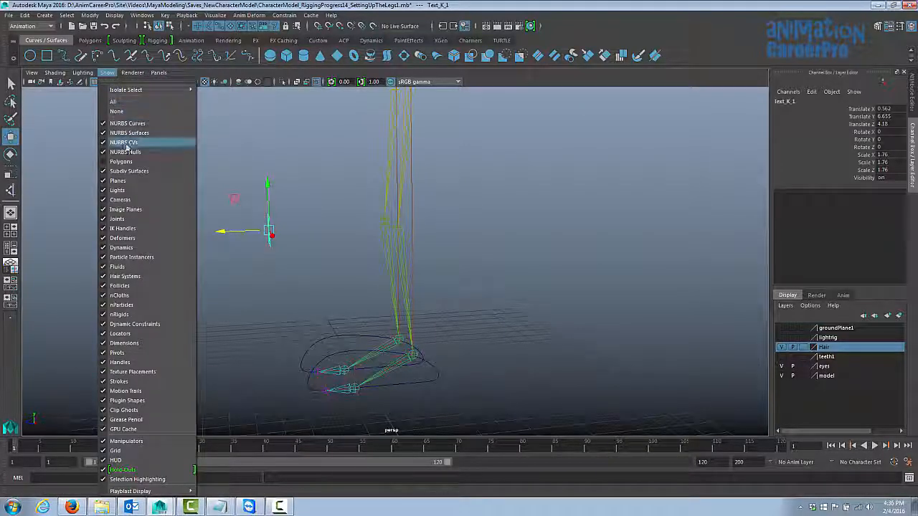
left_click(149, 167)
left_click_drag(389, 184, 329, 256, "alt")
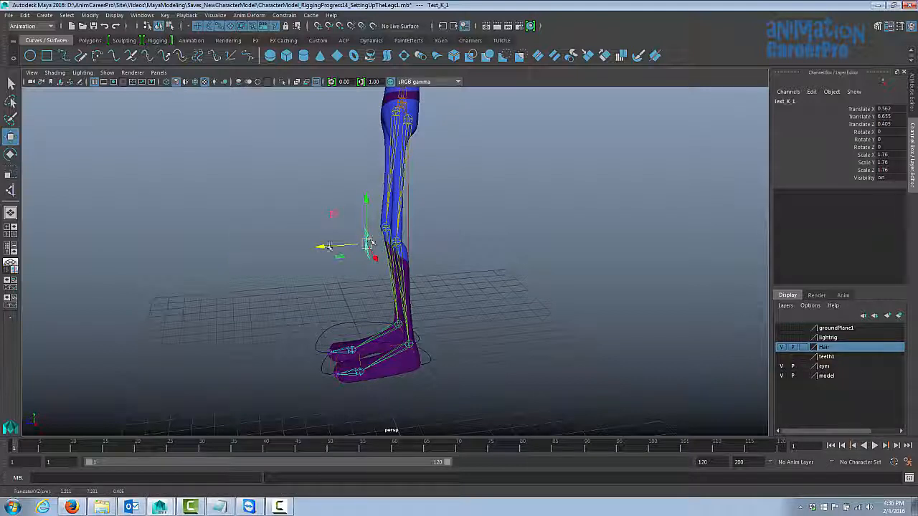
left_click_drag(243, 255, 180, 242, "alt")
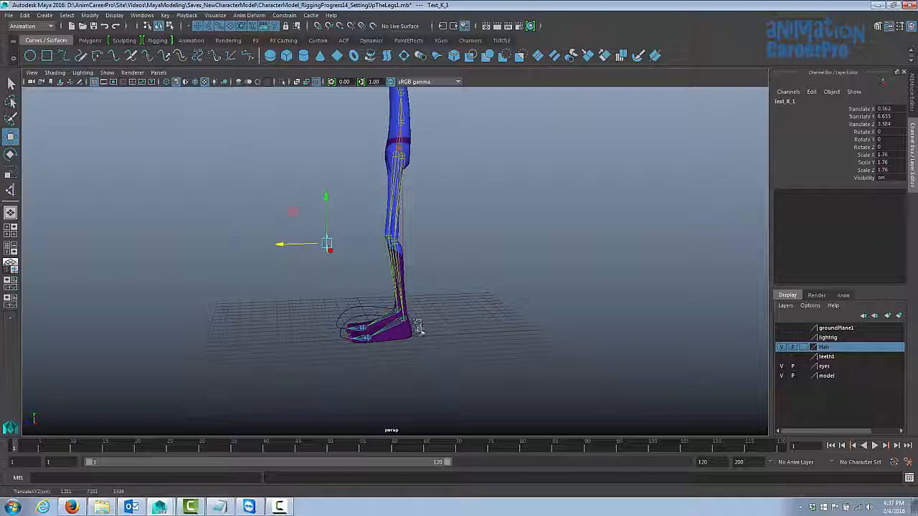
Step: Raise L_foot_ctl and the K curve to check the bent knee's reach against the K
left_click(418, 331)
left_click_drag(413, 296, 413, 238)
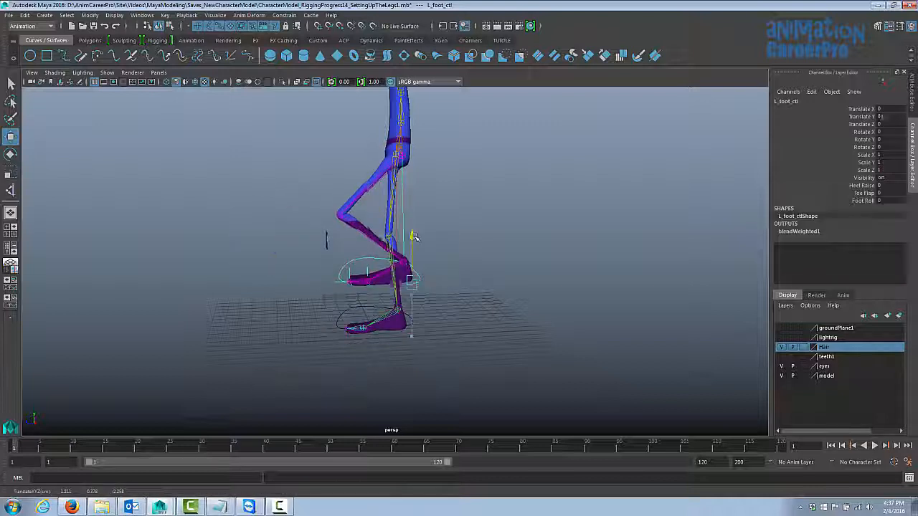
left_click(327, 243)
left_click_drag(325, 208, 325, 158, "alt")
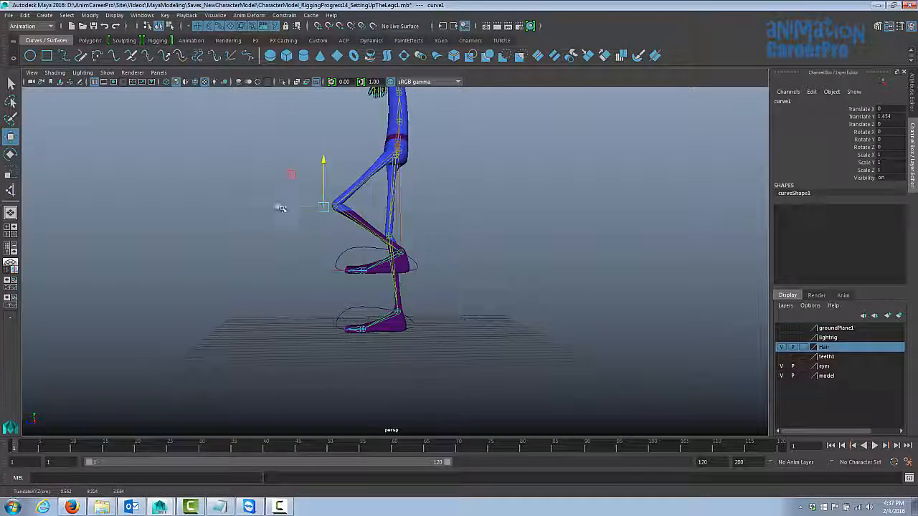
Step: Delete the K curve's history and freeze its transformations
left_click(24, 15)
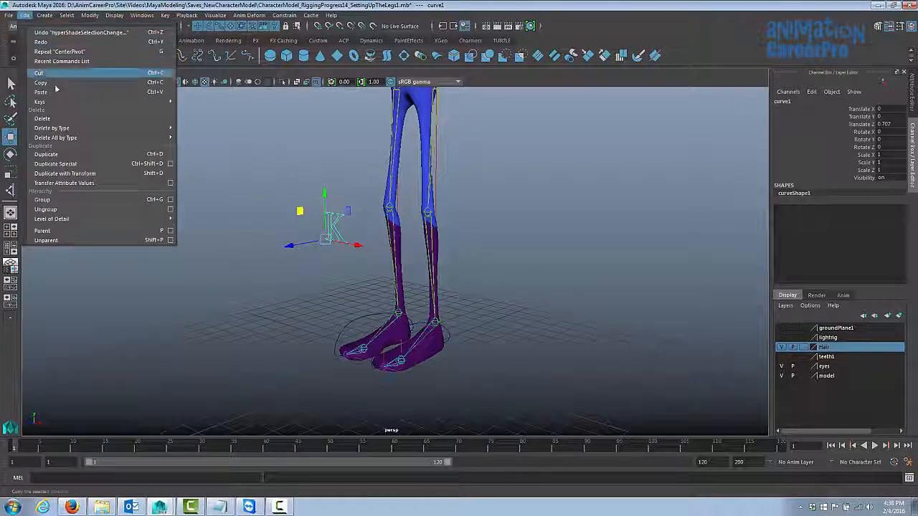
mouse_move(72, 128)
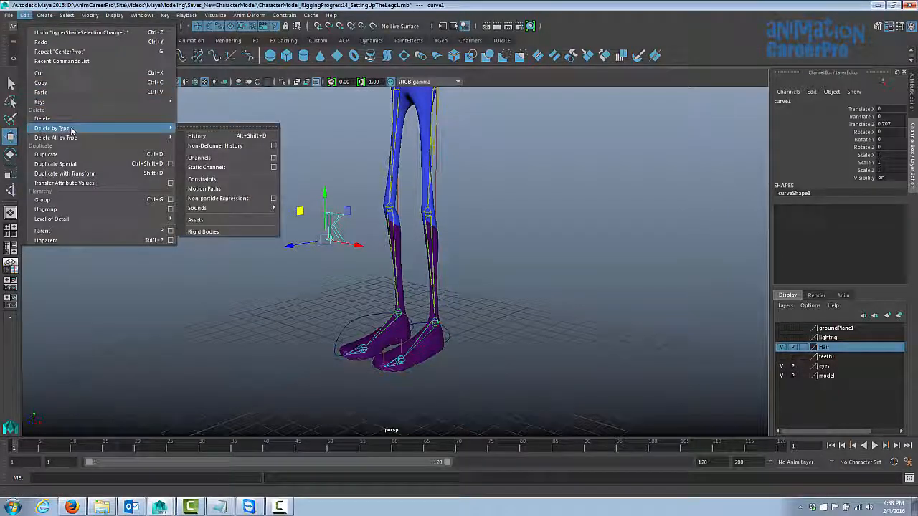
left_click(191, 136)
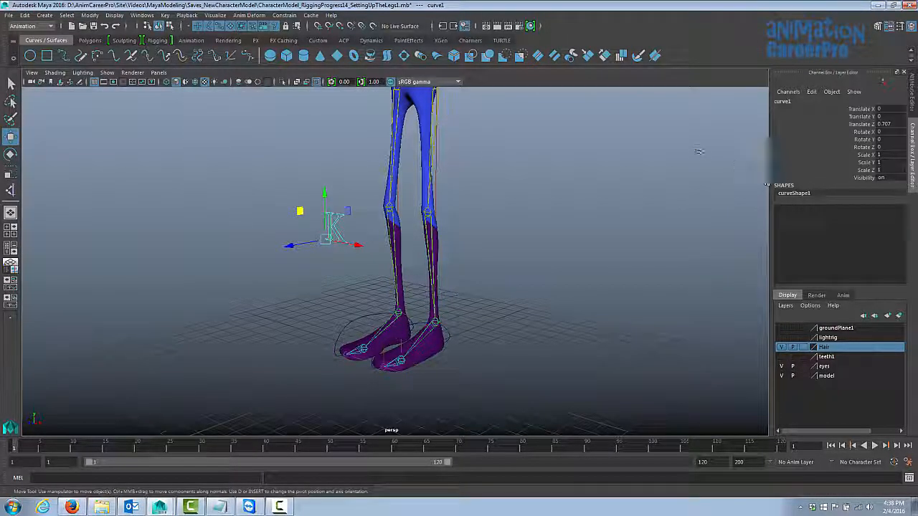
left_click(89, 15)
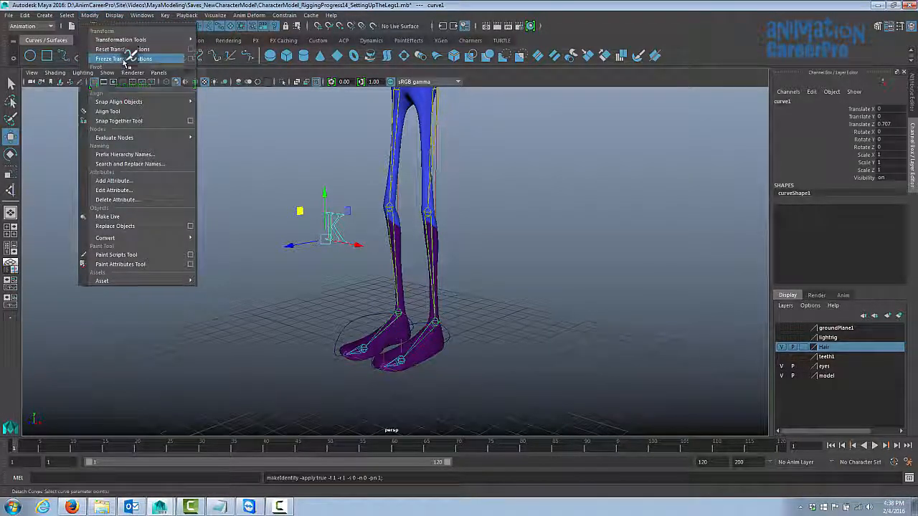
left_click(124, 59)
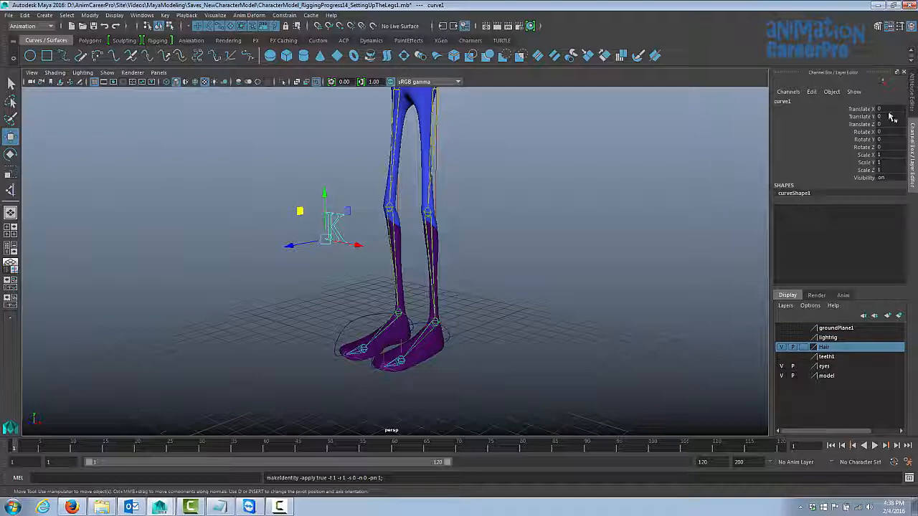
mouse_move(889, 110)
left_mouse_down()
mouse_move(884, 133)
mouse_move(879, 124)
left_mouse_up()
left_click(860, 123)
Step: Center the K curve's pivot and apply a Pole Vector constraint from it to L_ankle_ik
left_click_drag(414, 216, 416, 239, "alt")
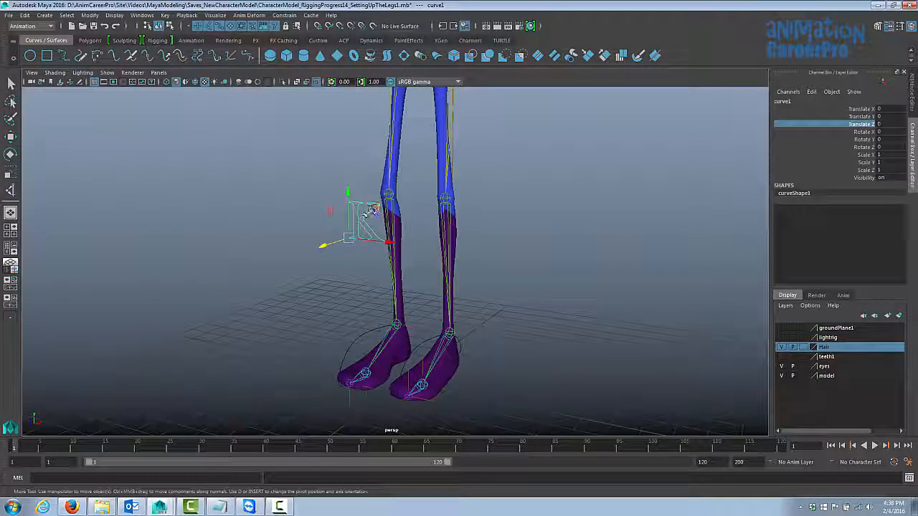
key("ctrl+shift+c")
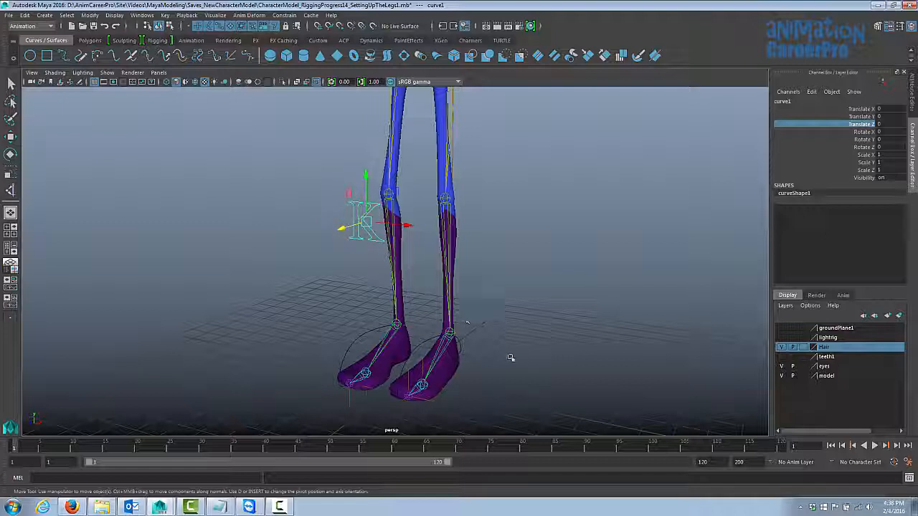
left_click(470, 336)
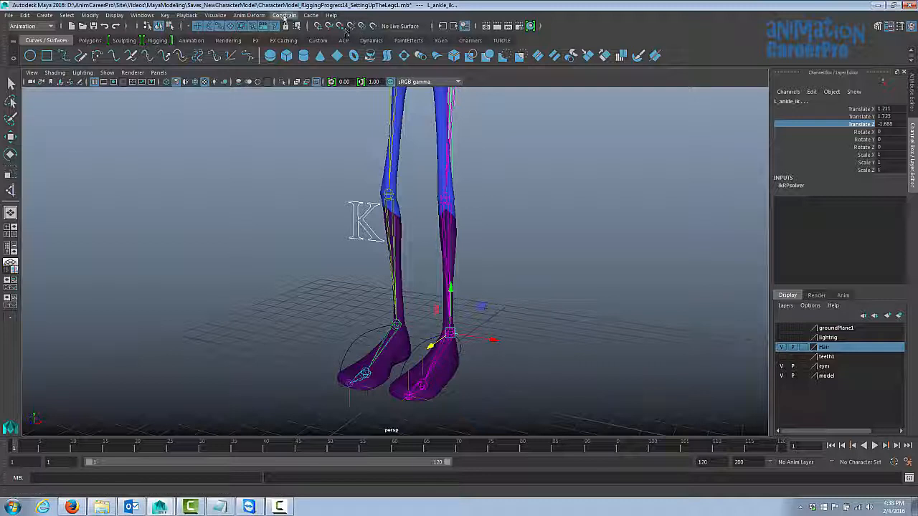
left_click(284, 15)
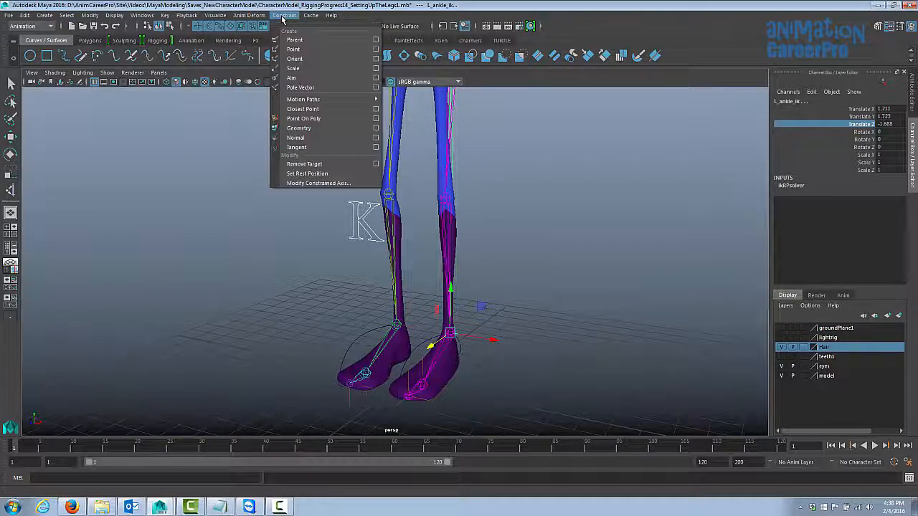
left_click(332, 89)
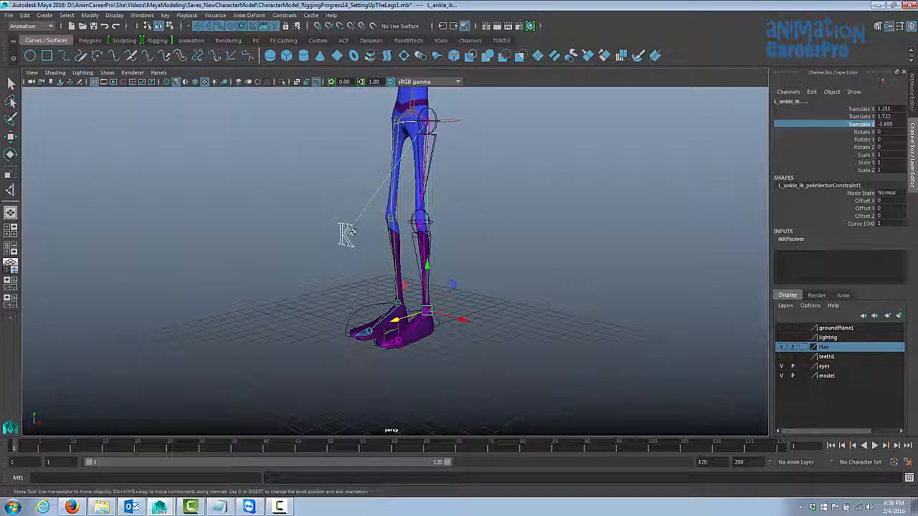
Step: Test the left knee by moving the foot control and the K curve, and undo the test moves
key("ctrl+z")
key("ctrl+z")
key("ctrl+z")
left_click(442, 316)
left_click_drag(438, 292, 402, 251)
left_click(365, 242)
key("ctrl+z")
key("ctrl+z")
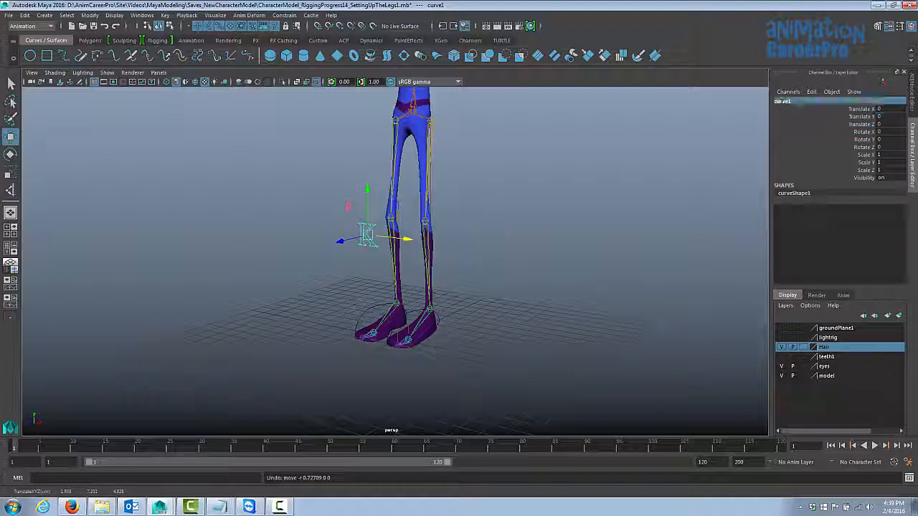
Step: Rename the K curve as L_knee_ctrl
type("L_knee_ctrl")
key("Return")
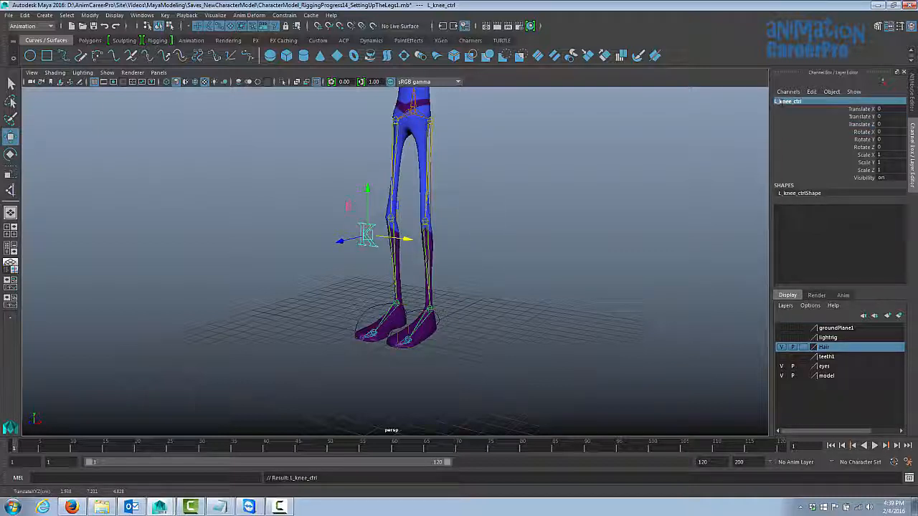
mouse_move(530, 209)
left_mouse_down("alt")
mouse_move(493, 208)
mouse_move(525, 223)
mouse_move(524, 215)
left_mouse_up("alt")
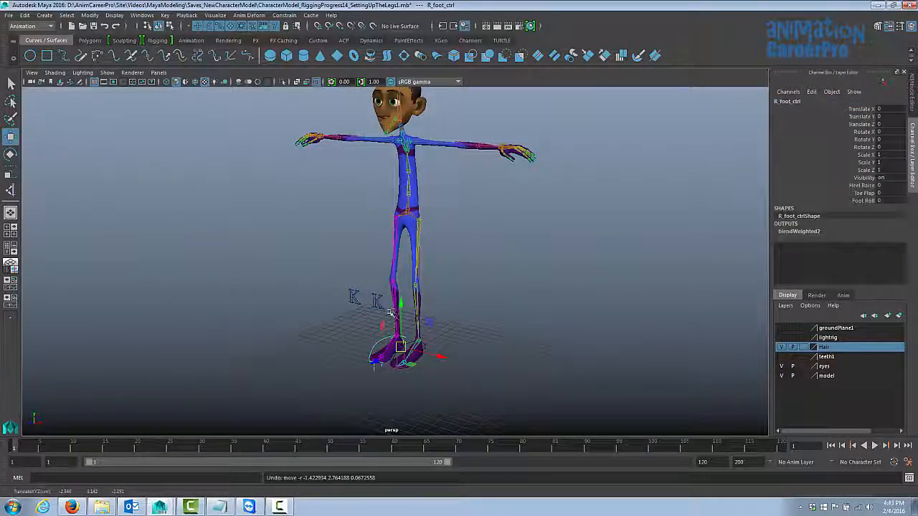
Step: Move R_foot_ctrl to check how the right leg follows, and undo the test changes
middle_click_drag(401, 320, 408, 275, "alt")
scroll(411, 274, "up", 4)
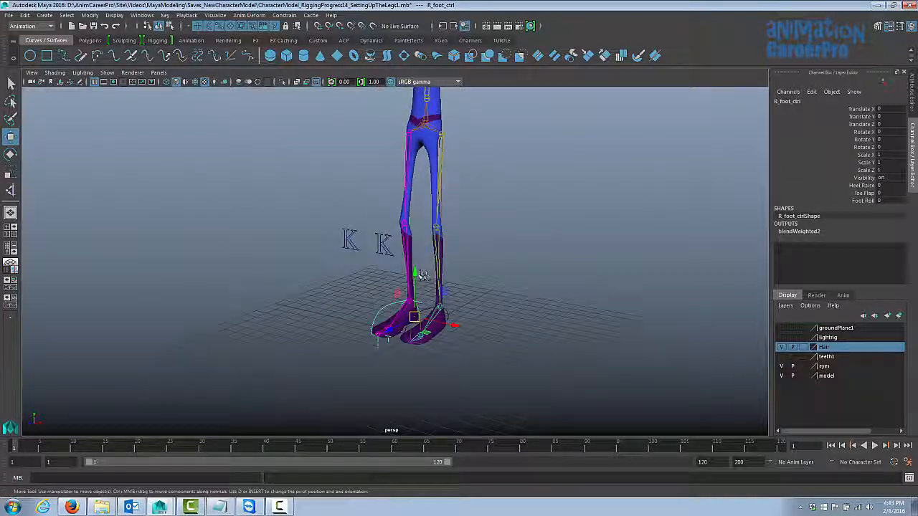
left_click_drag(415, 276, 480, 266)
key("e")
key("ctrl+z")
key("ctrl+z")
key("ctrl+z")
Step: Select Bind_Root and move it to check how the rigged legs respond to the hips
left_click(418, 160)
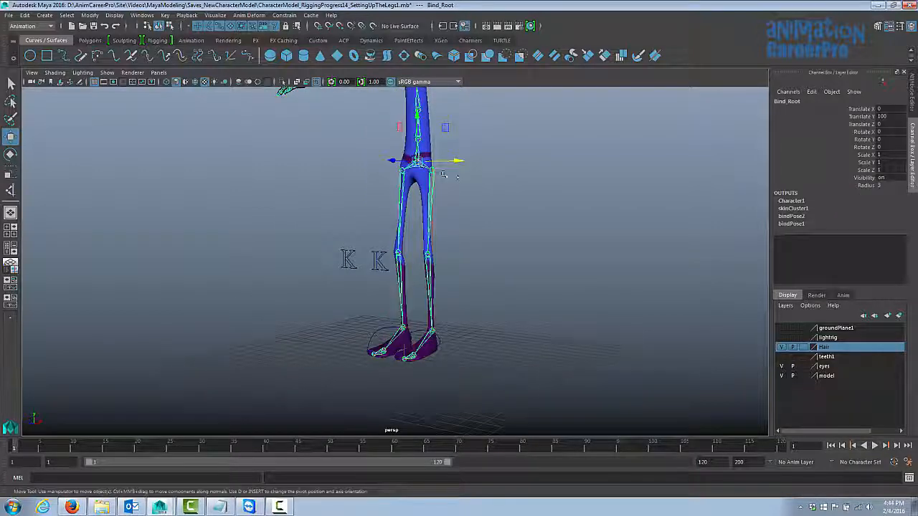
scroll(416, 176, "down", 3)
middle_click_drag(414, 181, 443, 222, "alt")
left_click_drag(443, 222, 434, 244)
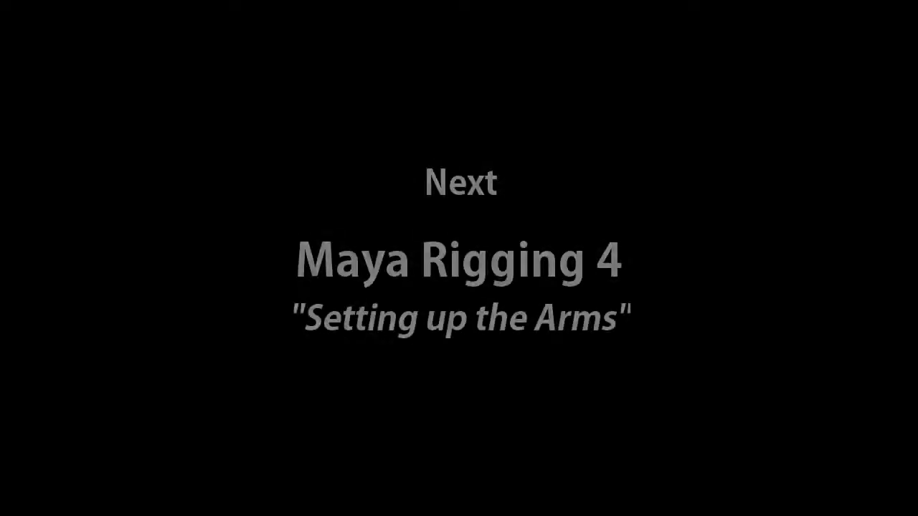